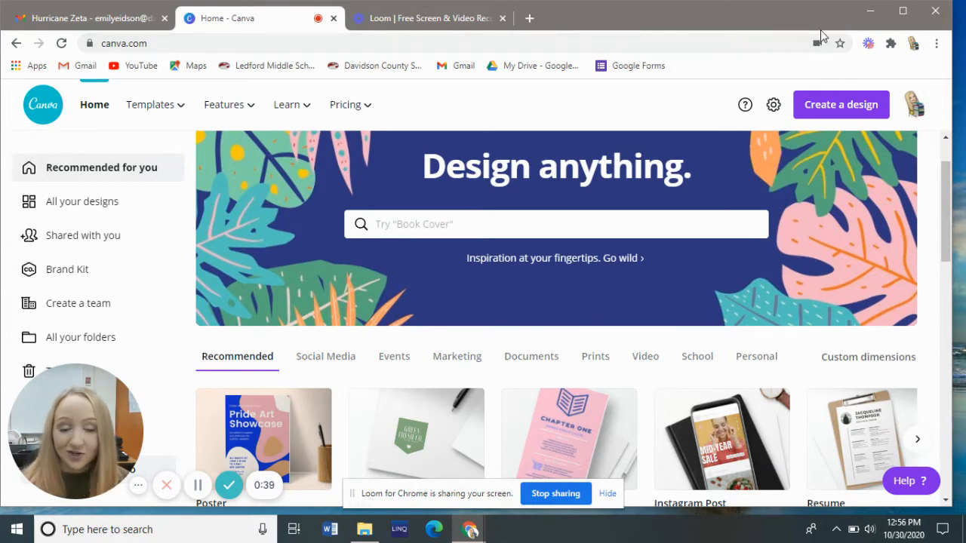
Look over the home page's search banner, recommended design types and the row of existing designs
scroll(681, 177, "down", 2)
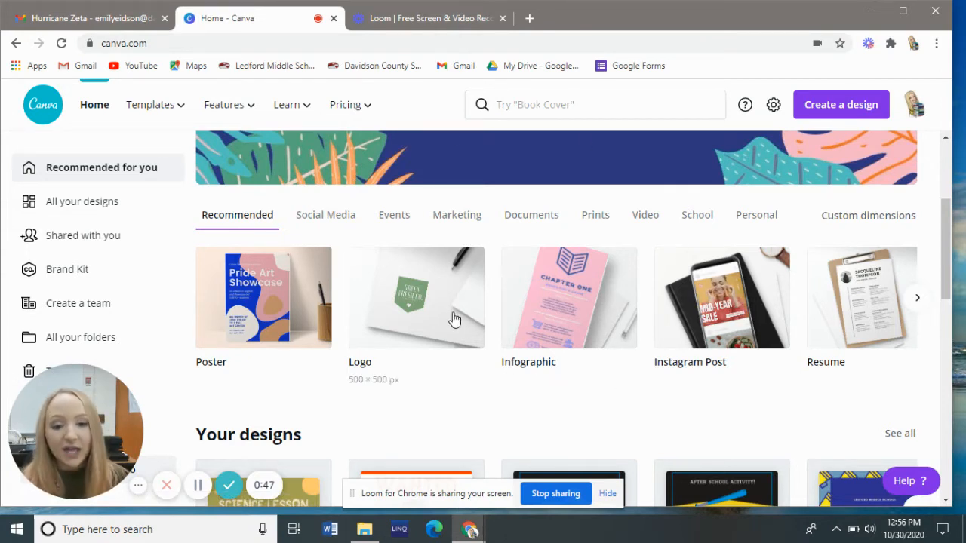
scroll(560, 210, "up", 3)
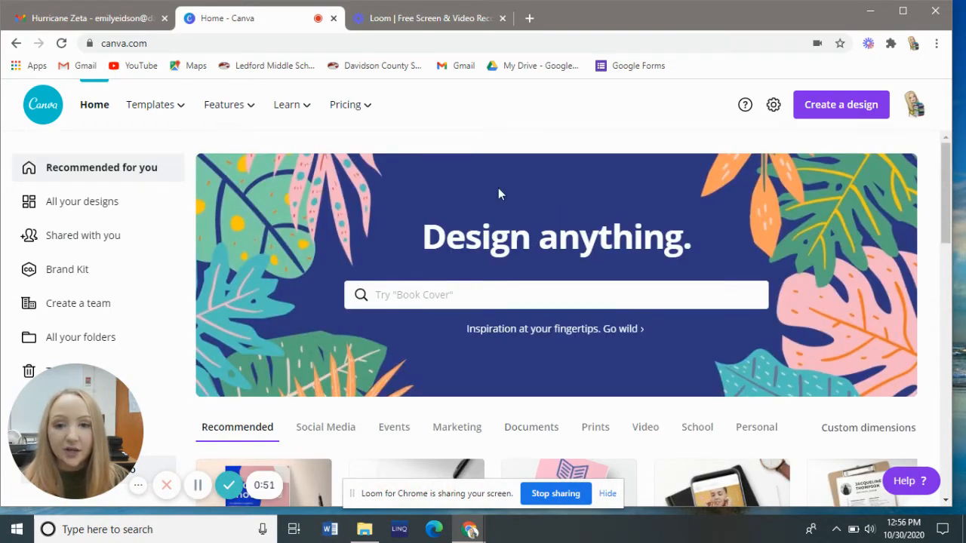
scroll(593, 273, "down", 2)
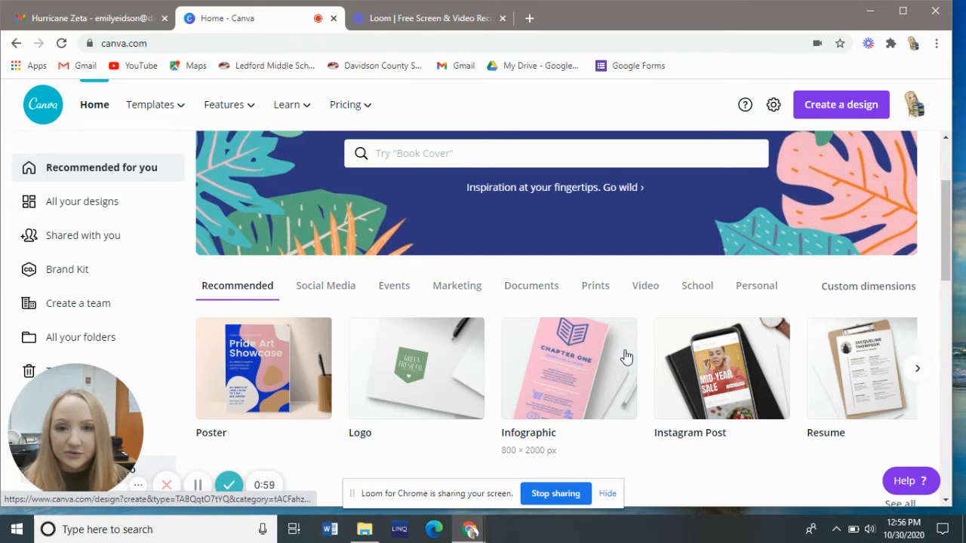
scroll(625, 356, "up", 2)
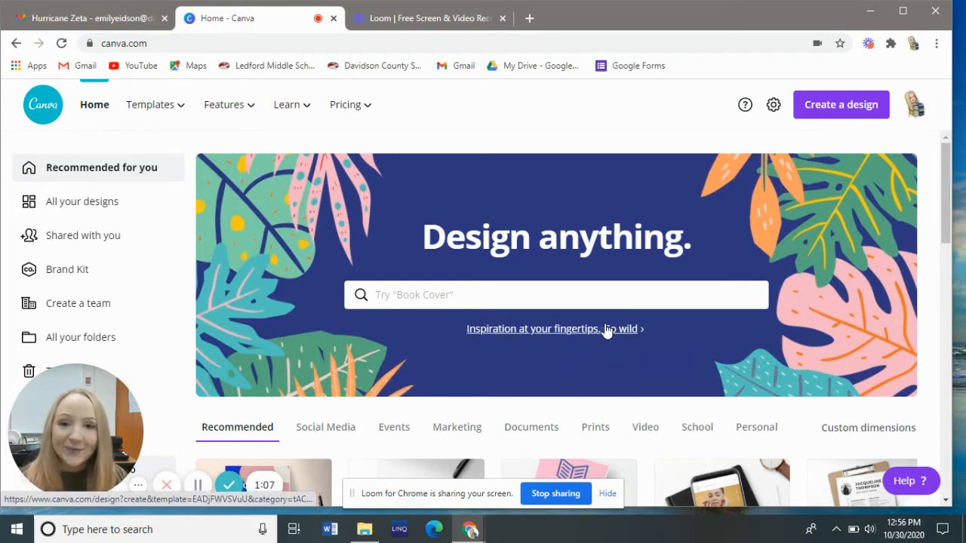
scroll(392, 220, "down", 1)
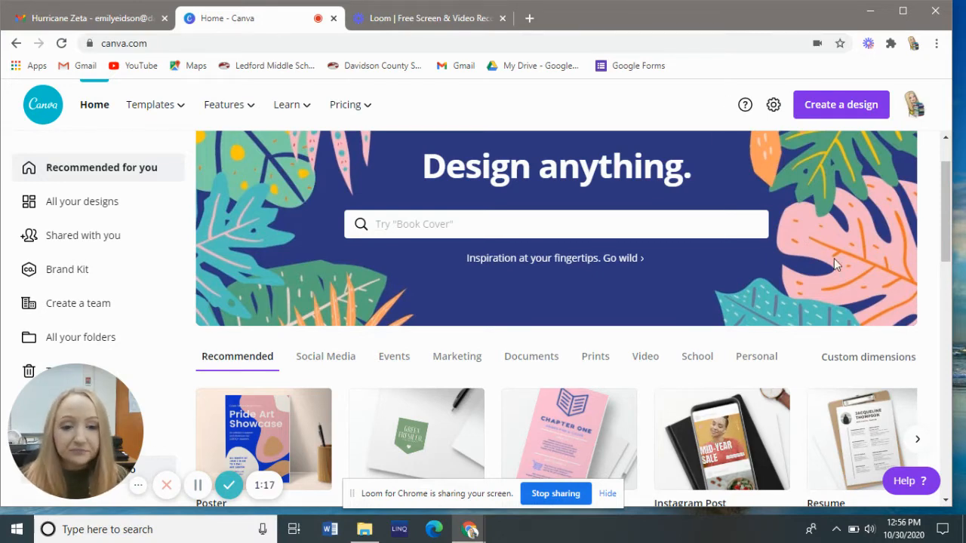
scroll(822, 272, "up", 1)
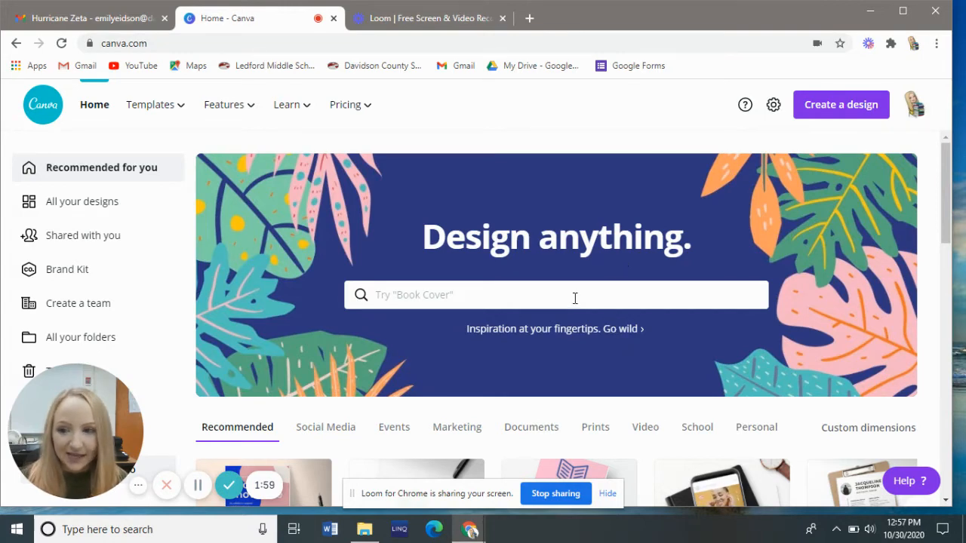
scroll(527, 196, "down", 1)
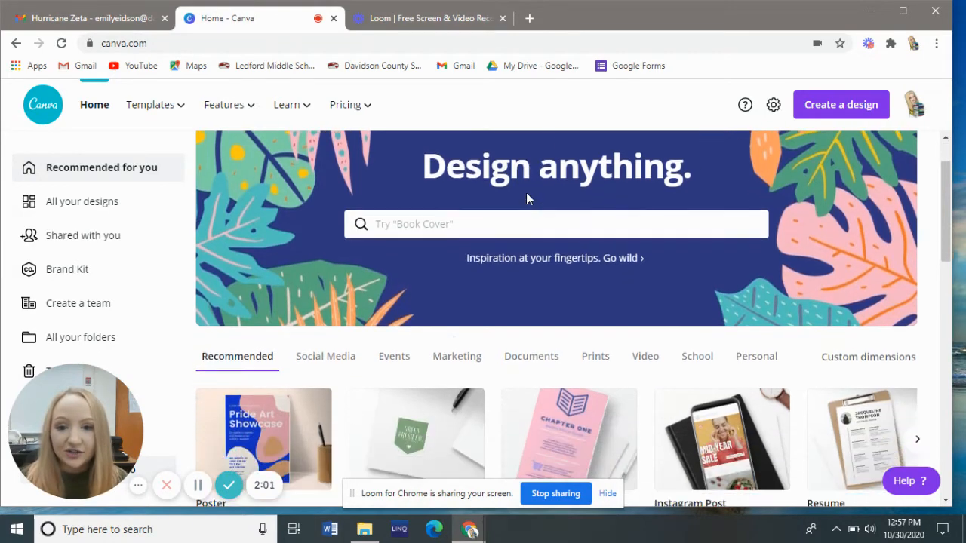
scroll(521, 174, "up", 1)
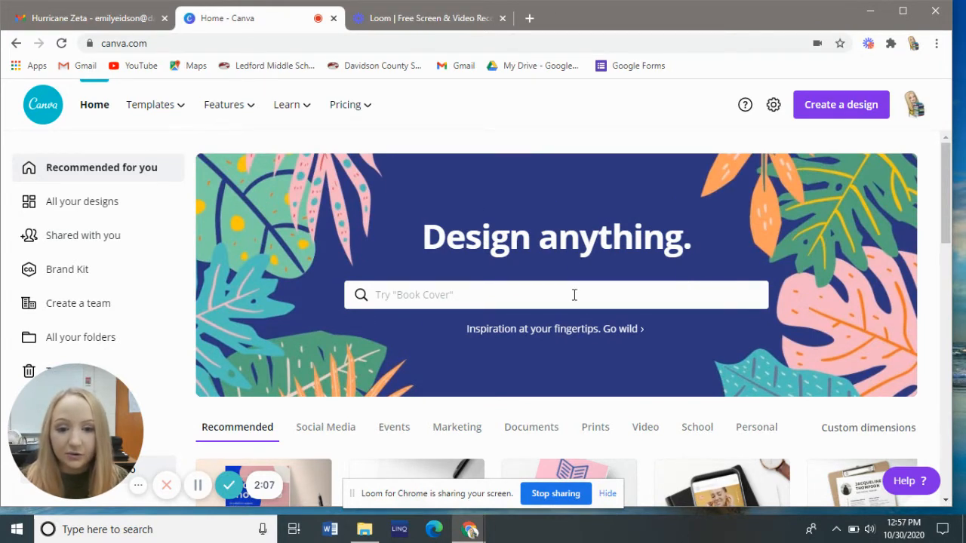
scroll(573, 295, "down", 3)
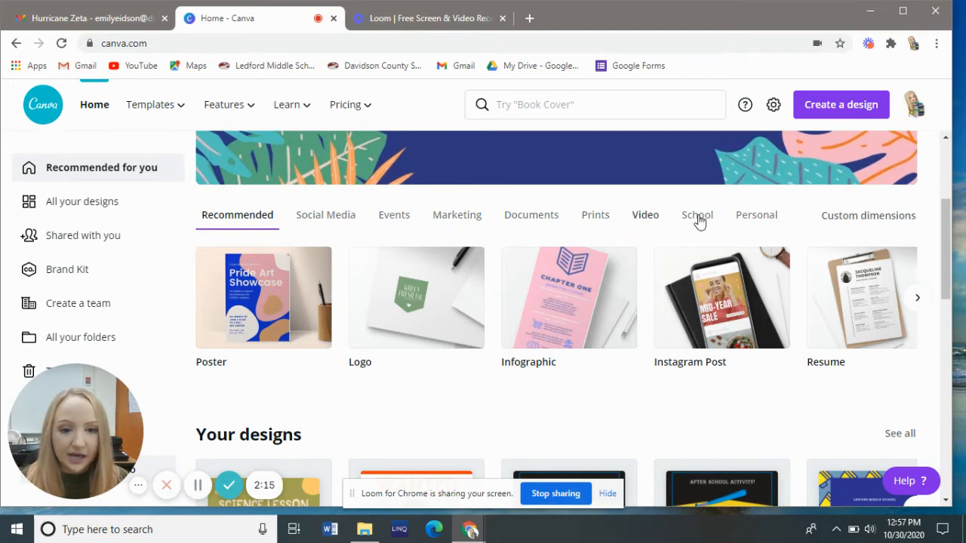
scroll(742, 217, "down", 1)
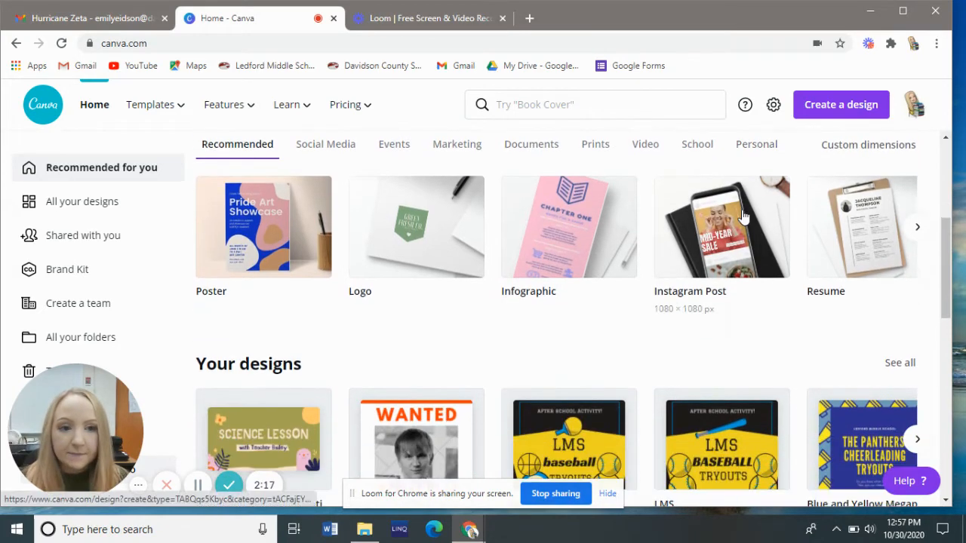
scroll(744, 216, "up", 1)
scroll(744, 217, "up", 3)
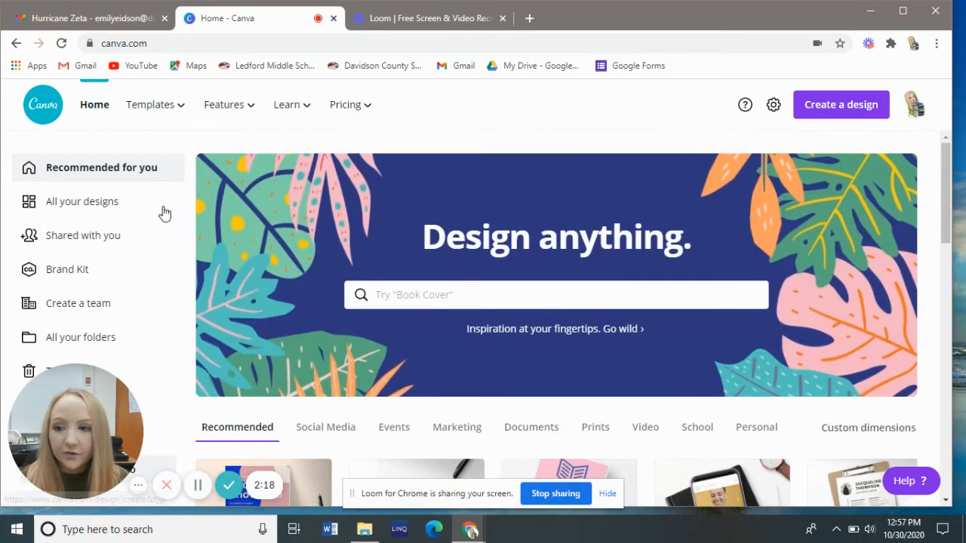
View the collection of all existing designs and return to the recommended home page
left_click(80, 214)
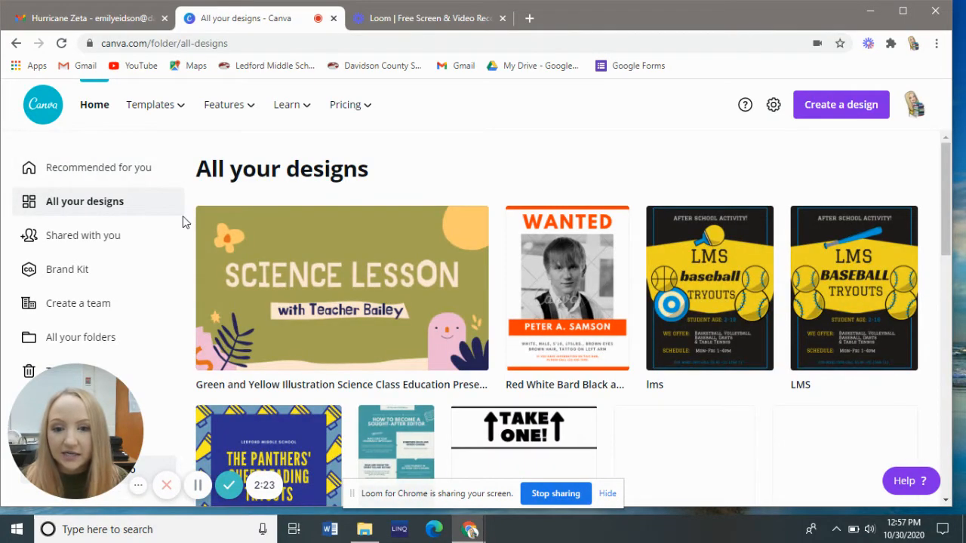
scroll(626, 274, "down", 1)
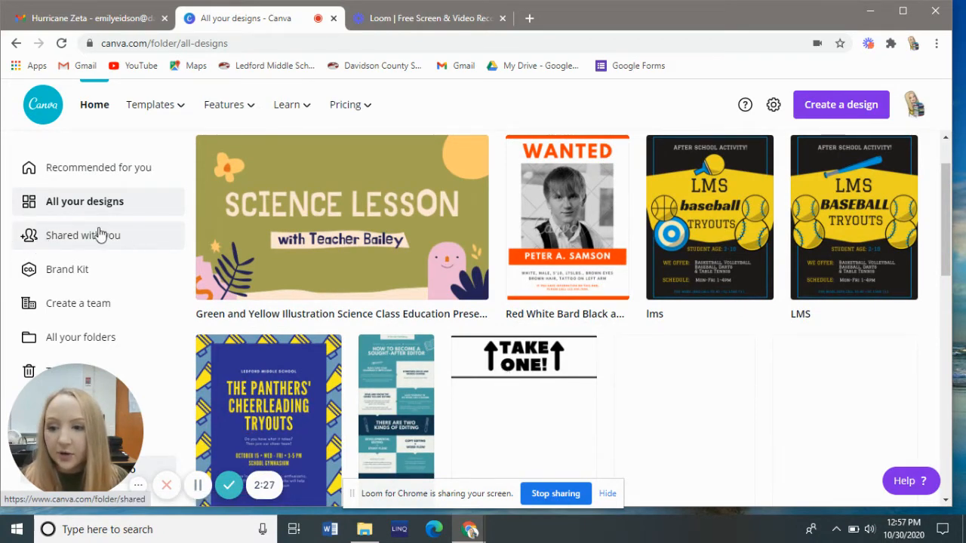
left_click(48, 171)
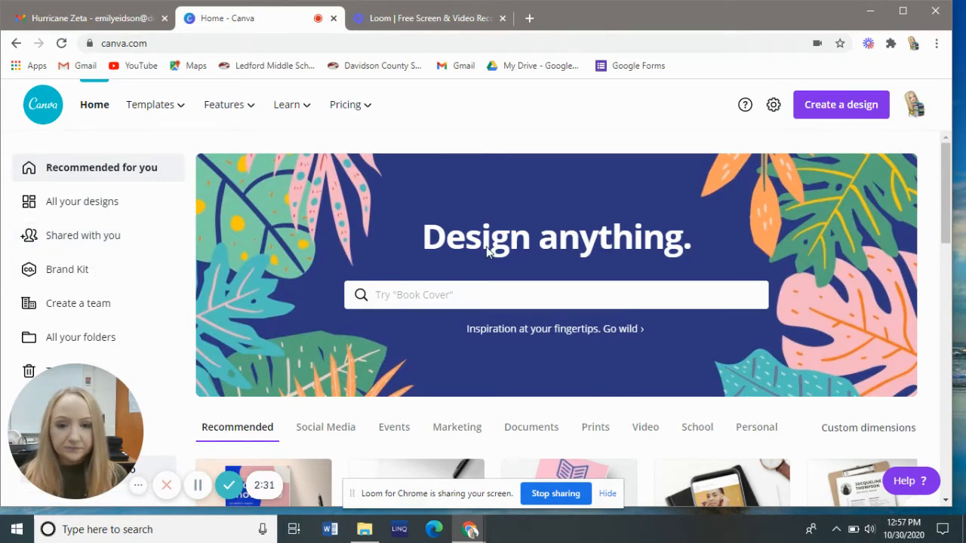
scroll(493, 246, "down", 1)
scroll(496, 247, "up", 1)
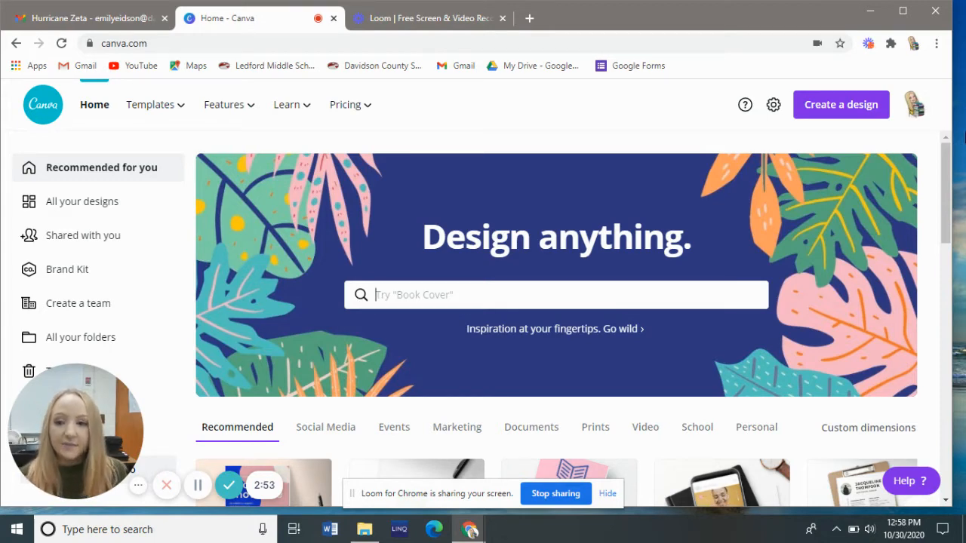
Look over the available pricing plans, including the Education plan for classrooms
mouse_move(30, 399)
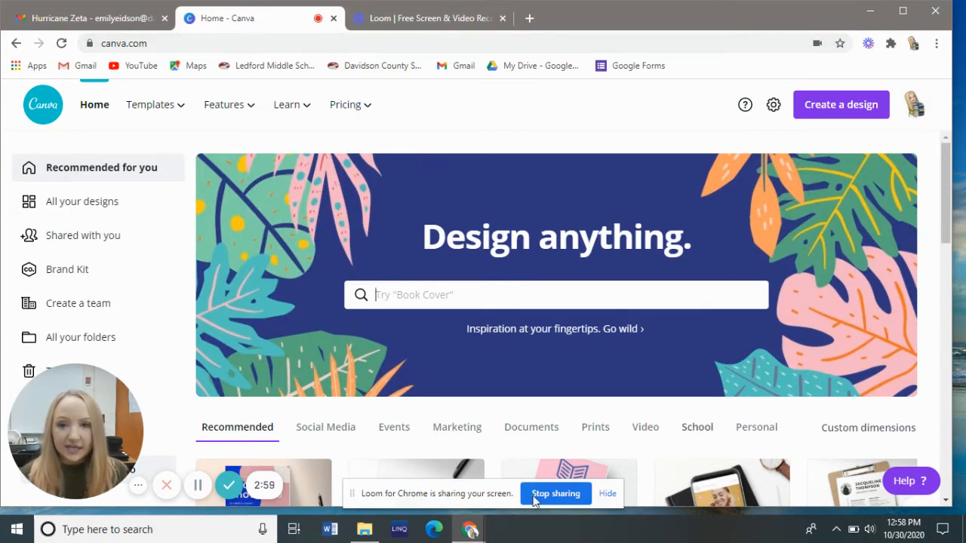
left_click(678, 291)
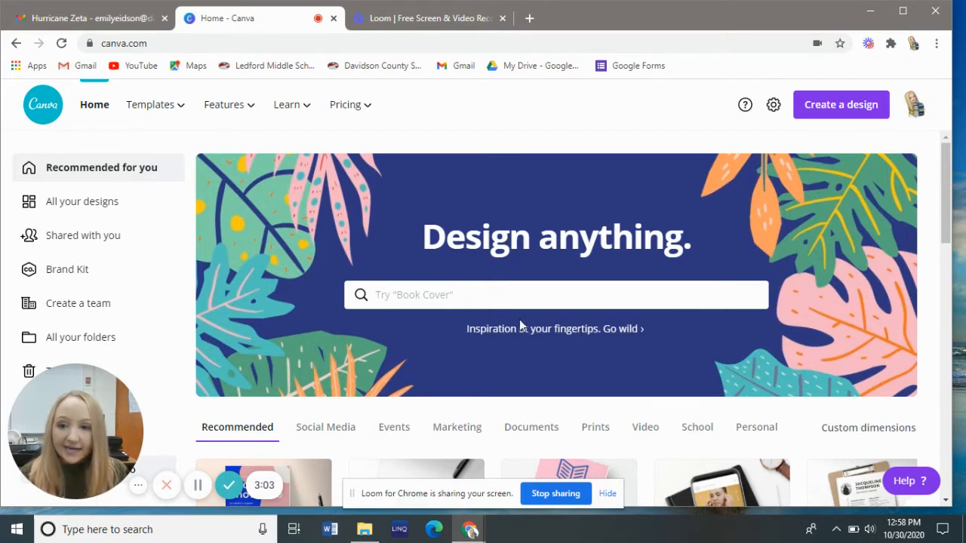
mouse_move(347, 119)
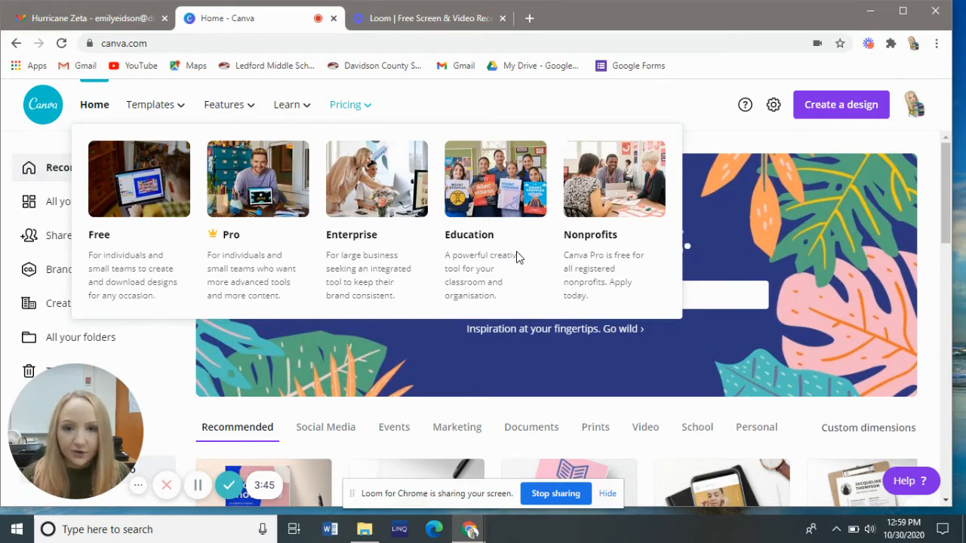
mouse_move(197, 109)
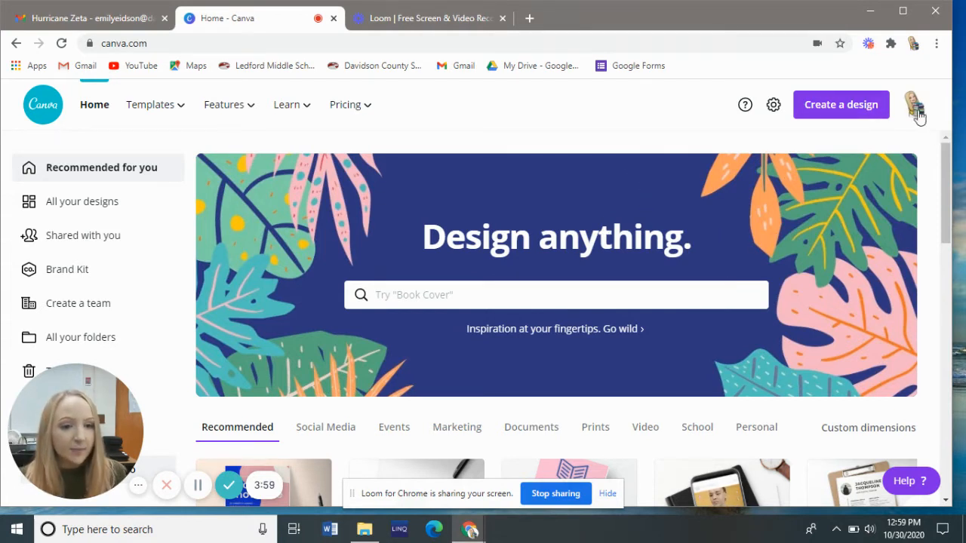
Examine the complete list of design types offered for a new design, from Custom dimensions to Graphic Organizer
left_click(844, 110)
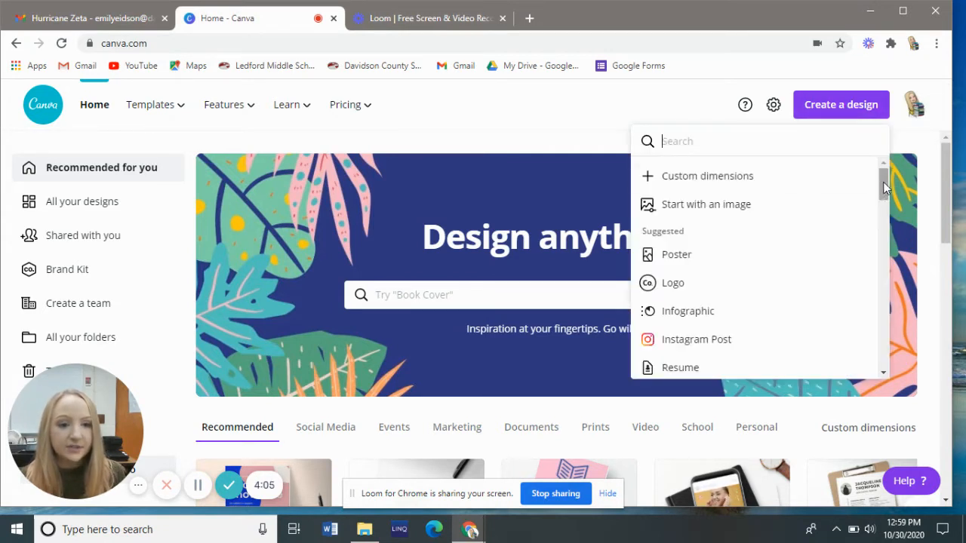
left_click_drag(885, 188, 838, 171)
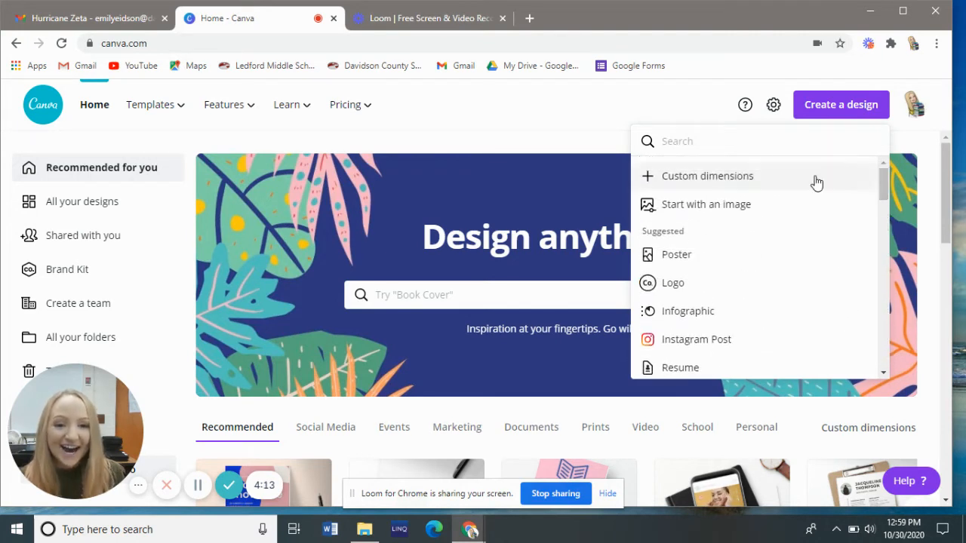
scroll(889, 184, "down", 1)
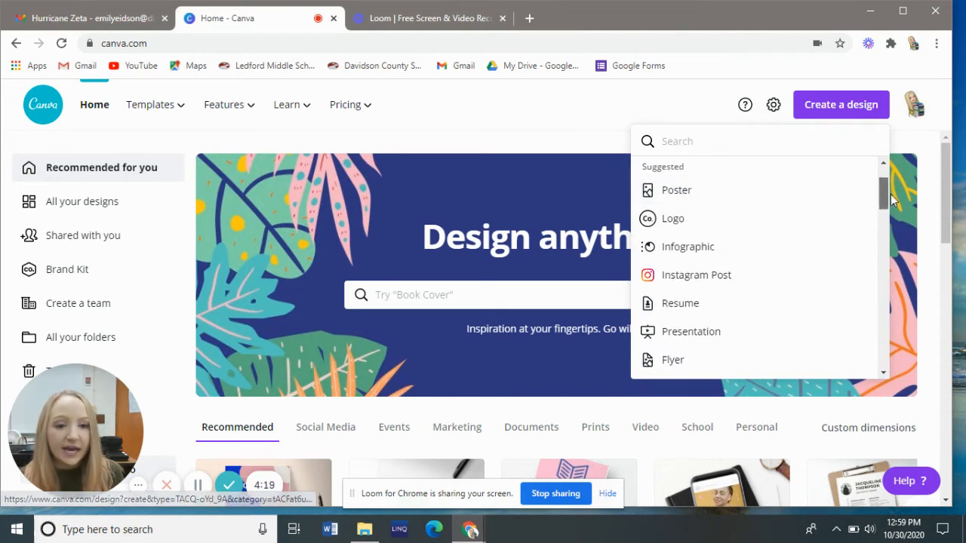
scroll(887, 194, "down", 1)
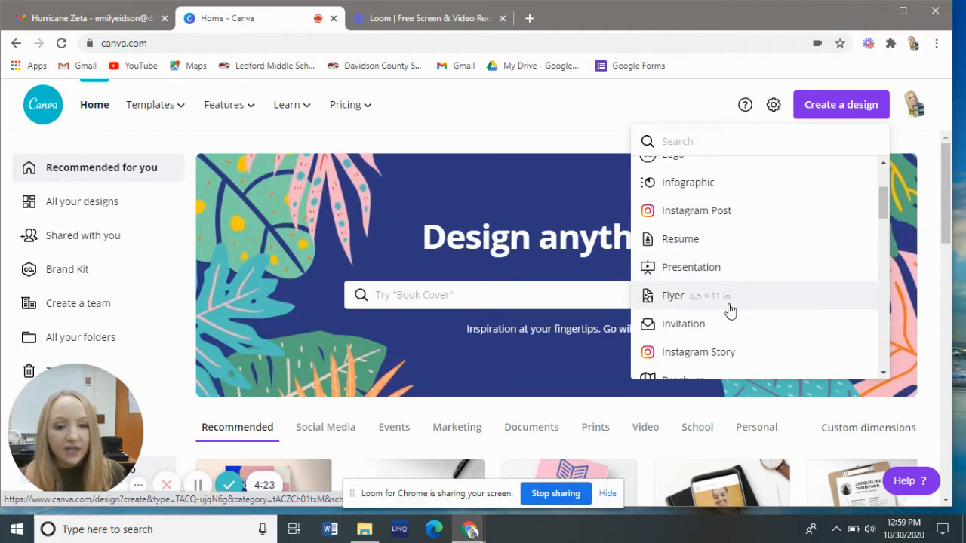
scroll(874, 217, "down", 2)
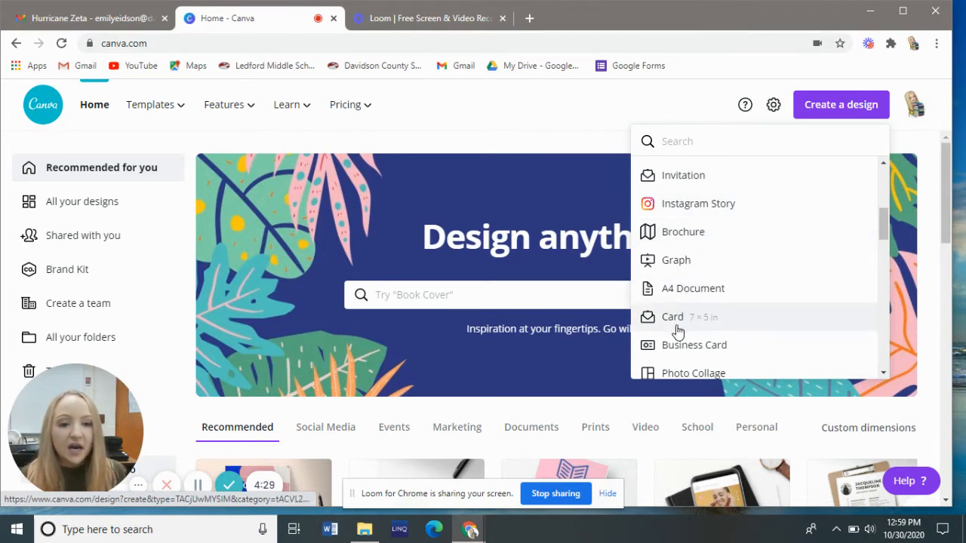
left_click_drag(879, 226, 882, 248)
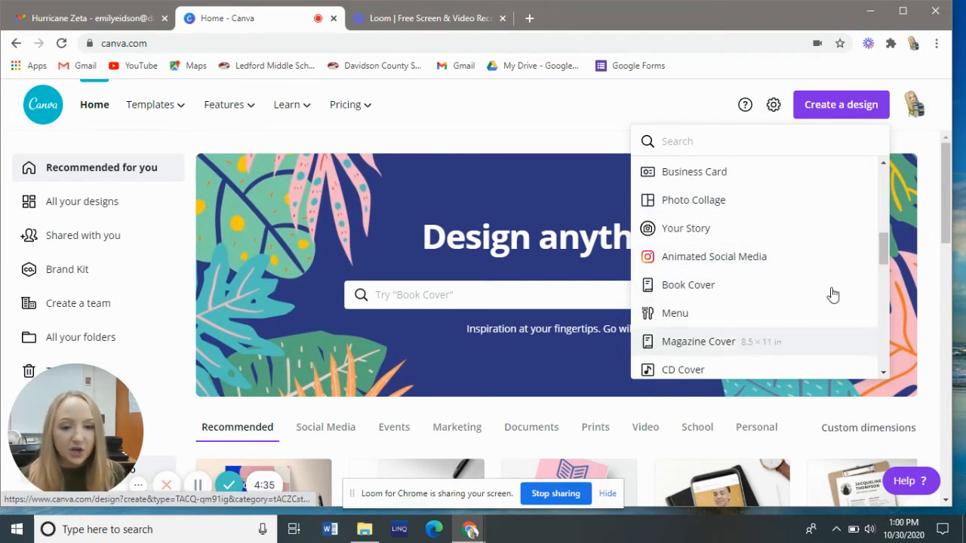
left_click_drag(882, 239, 880, 258)
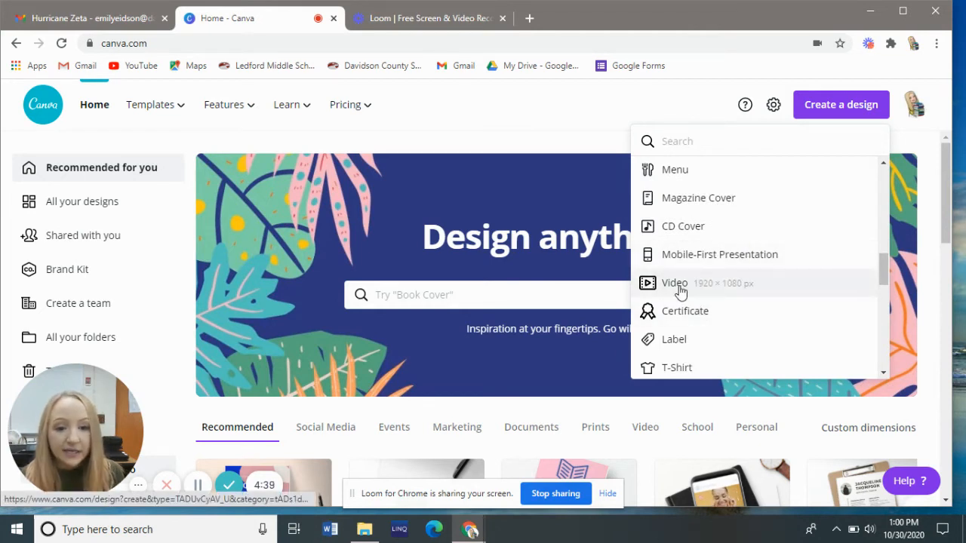
scroll(755, 249, "down", 3)
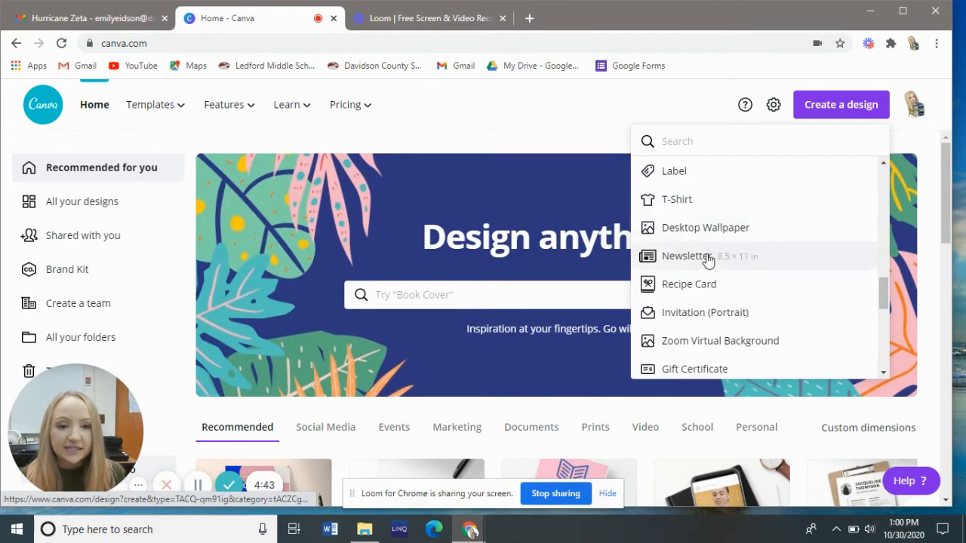
left_click_drag(886, 308, 886, 331)
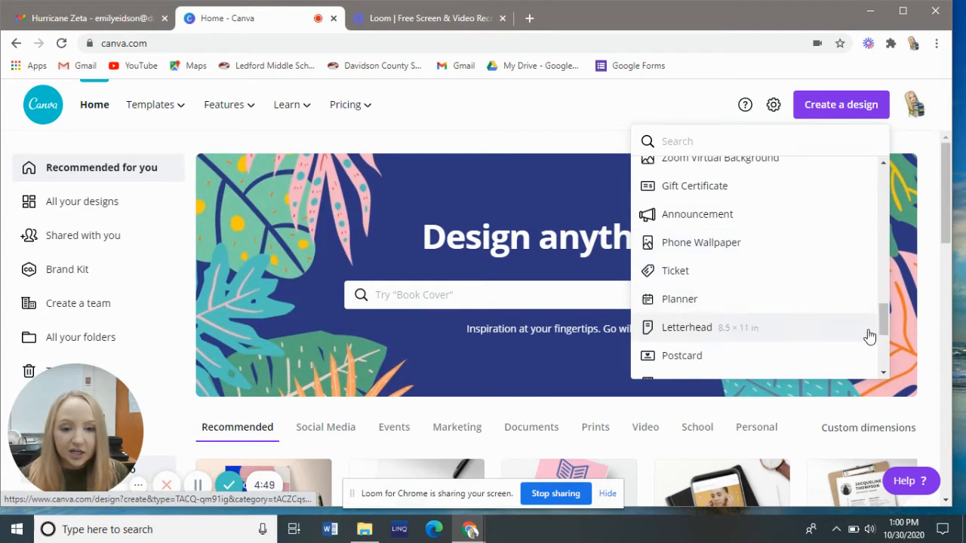
left_click_drag(886, 334, 884, 365)
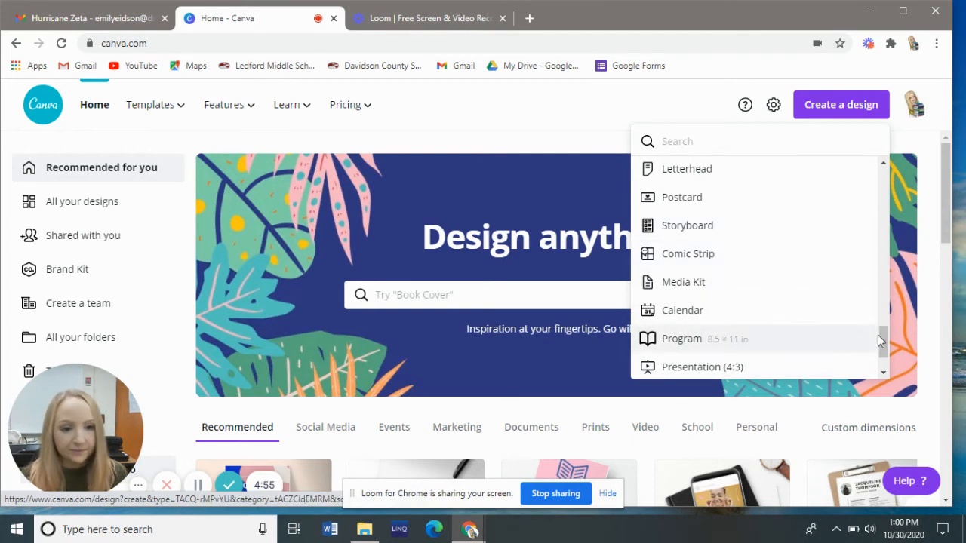
left_click_drag(880, 339, 881, 351)
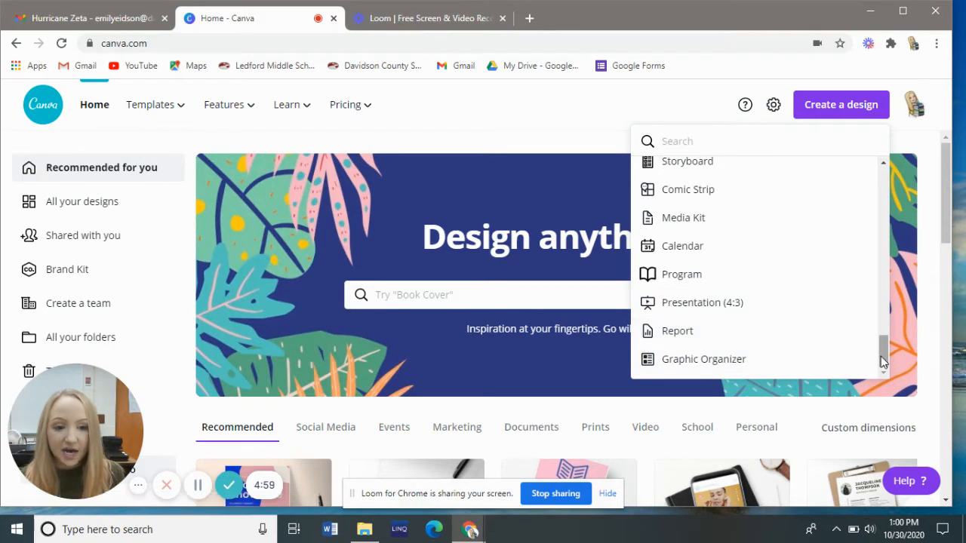
Create a new blank design of the Flyer type
left_click_drag(883, 362, 868, 212)
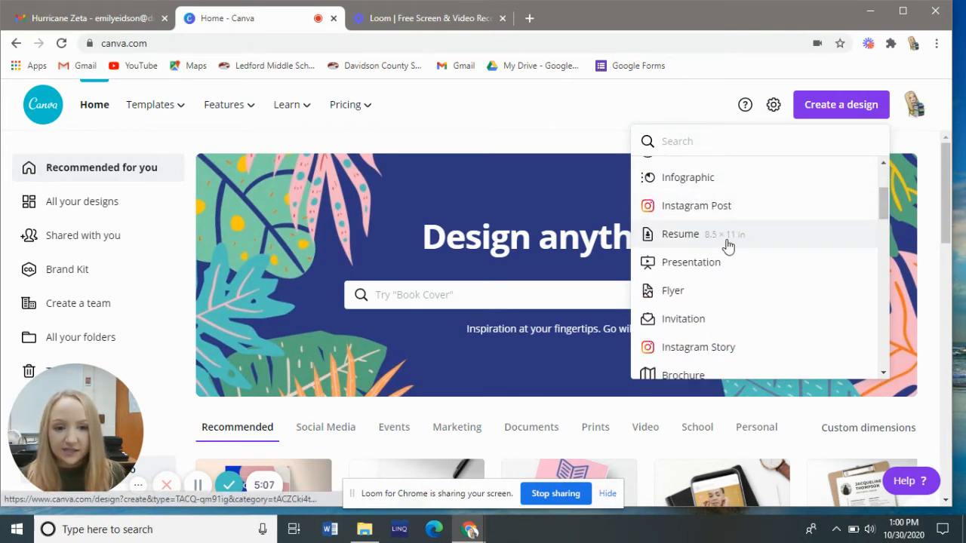
mouse_move(887, 207)
left_mouse_down()
mouse_move(888, 198)
mouse_move(888, 211)
left_mouse_up()
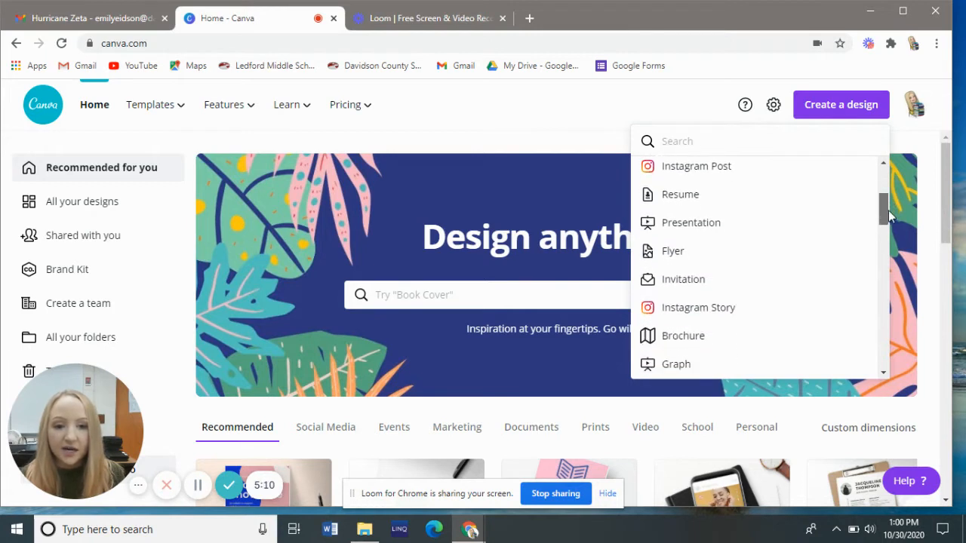
left_click(711, 254)
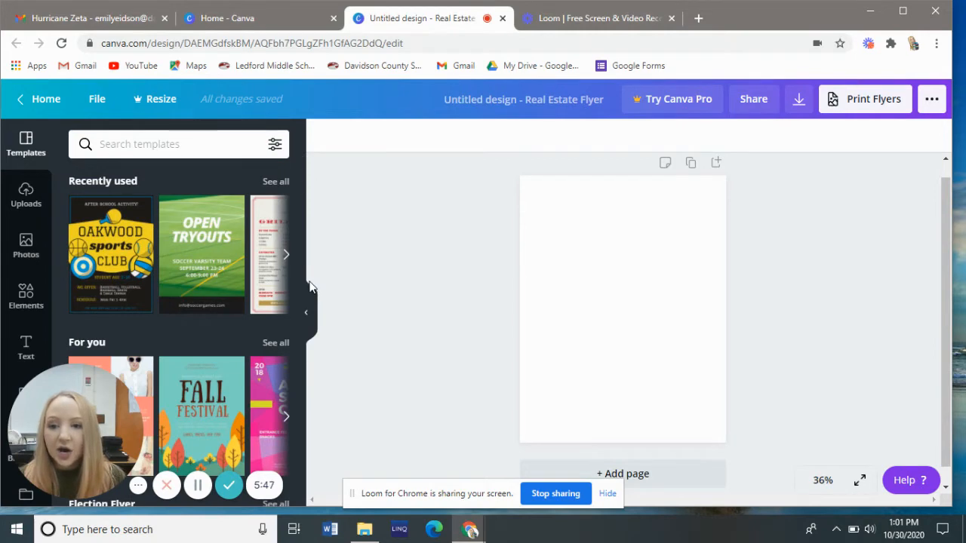
Browse the promotional and business flyer templates, and hide the template browser to leave more room for the blank page
left_click_drag(299, 180, 297, 314)
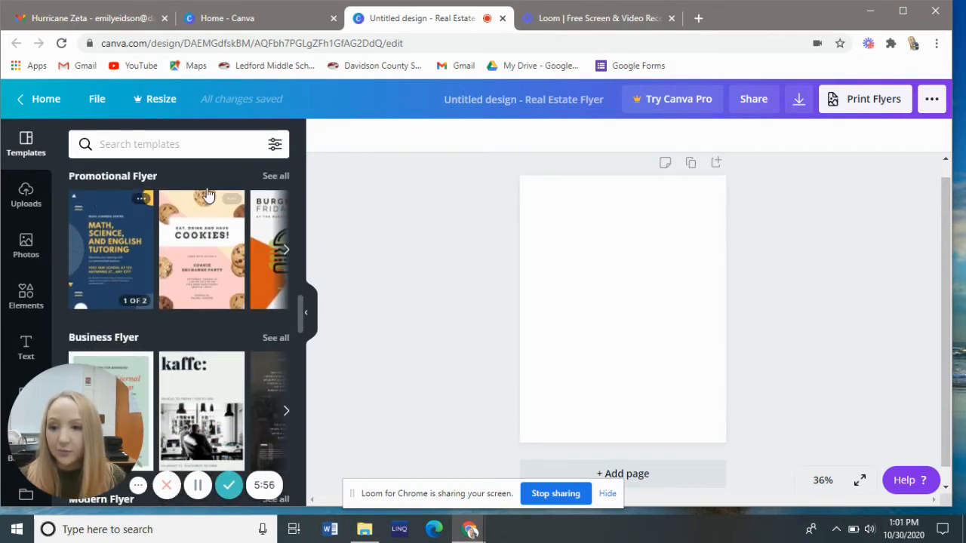
left_click(305, 316)
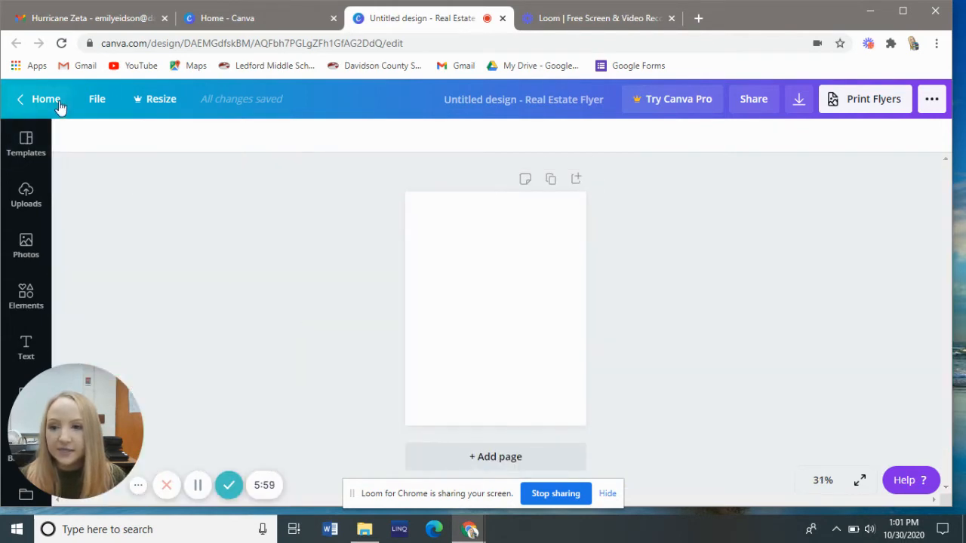
Search the flyer templates for "baseball tryouts"
left_click(45, 155)
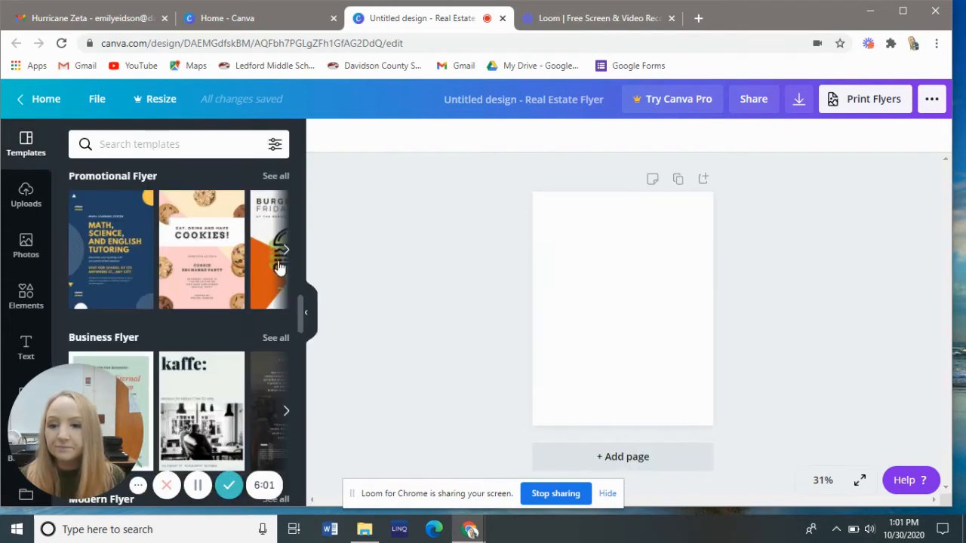
left_click_drag(302, 314, 290, 143)
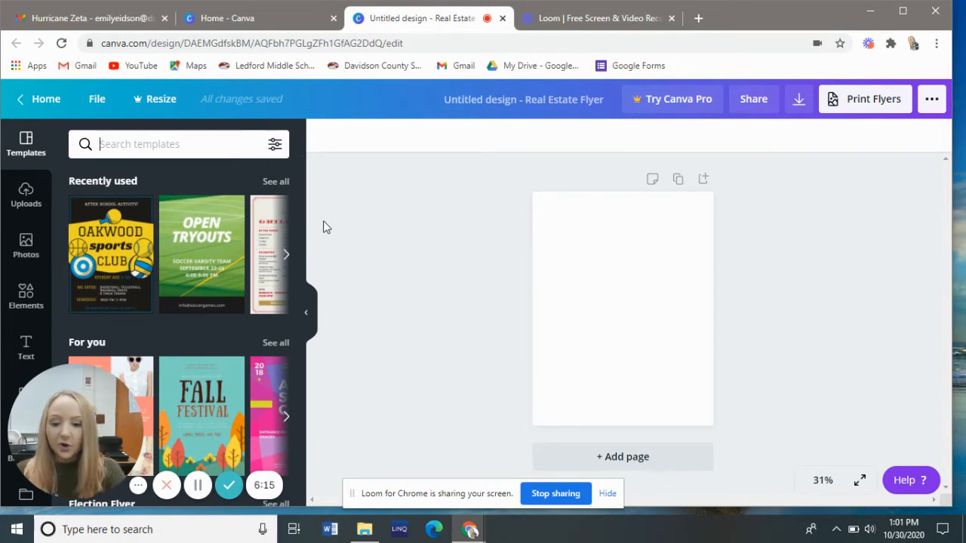
type("b")
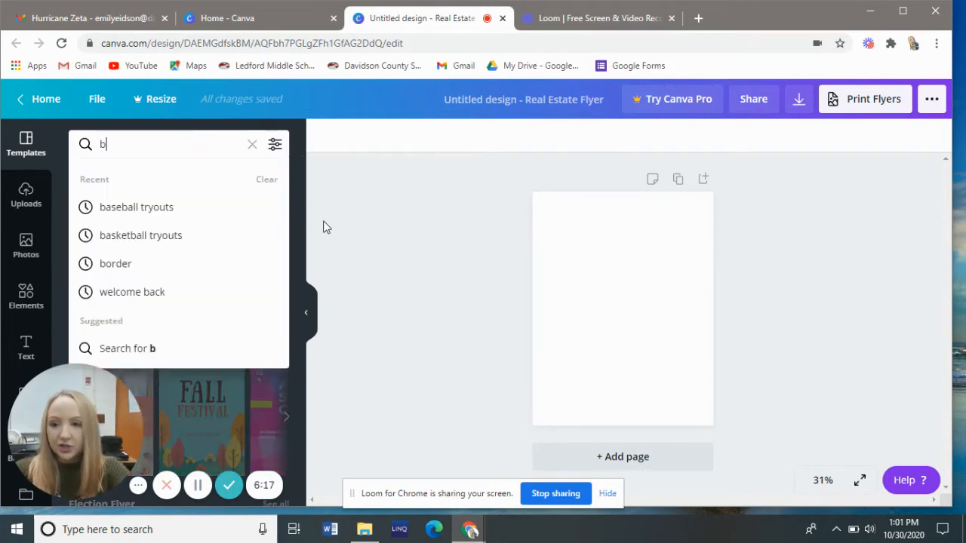
type("aseball tro")
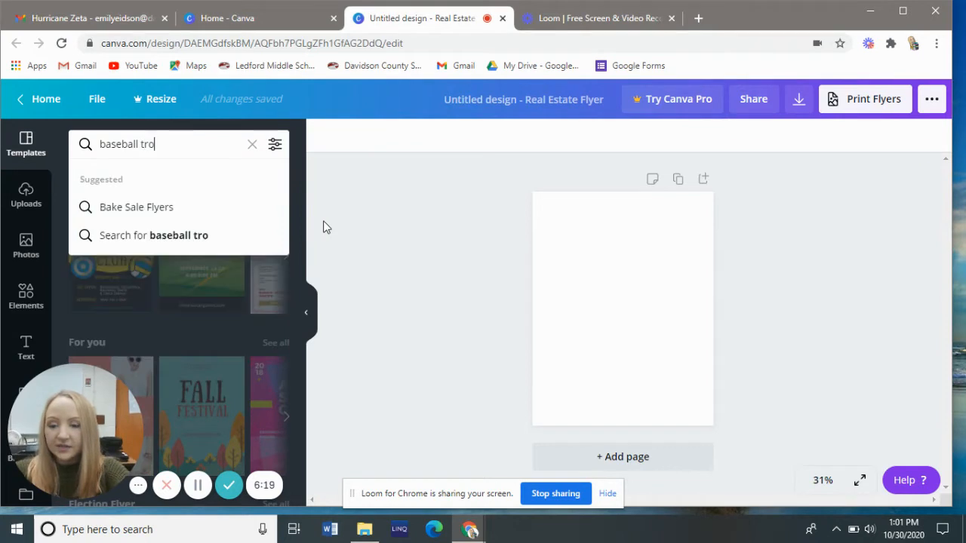
key("BackSpace")
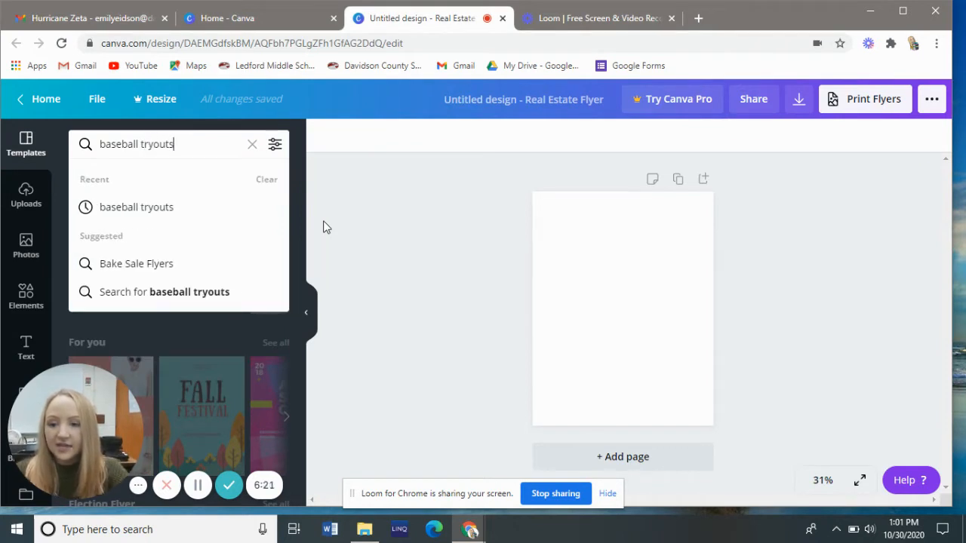
key("Return")
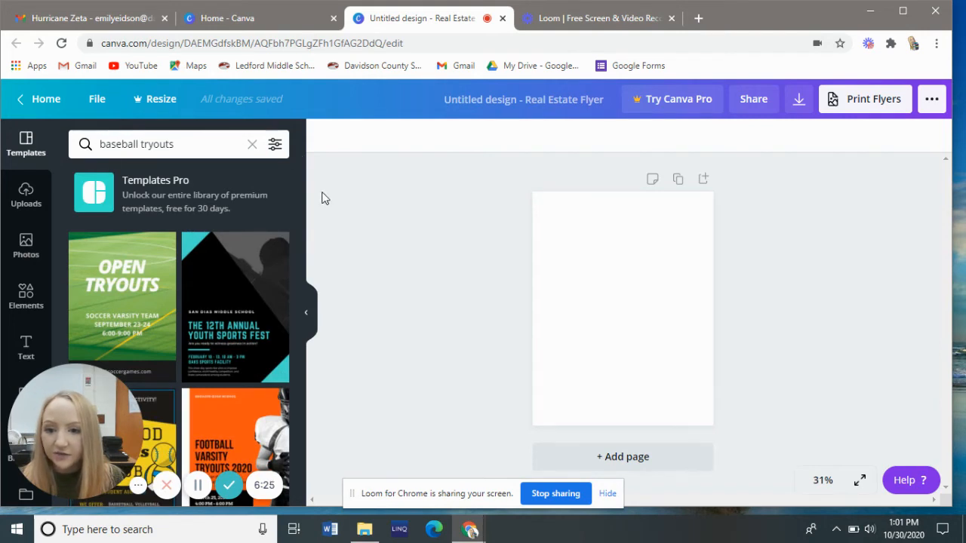
Apply the free Oakwood Sports Club template from the search results to the blank flyer page
left_click_drag(300, 175, 299, 223)
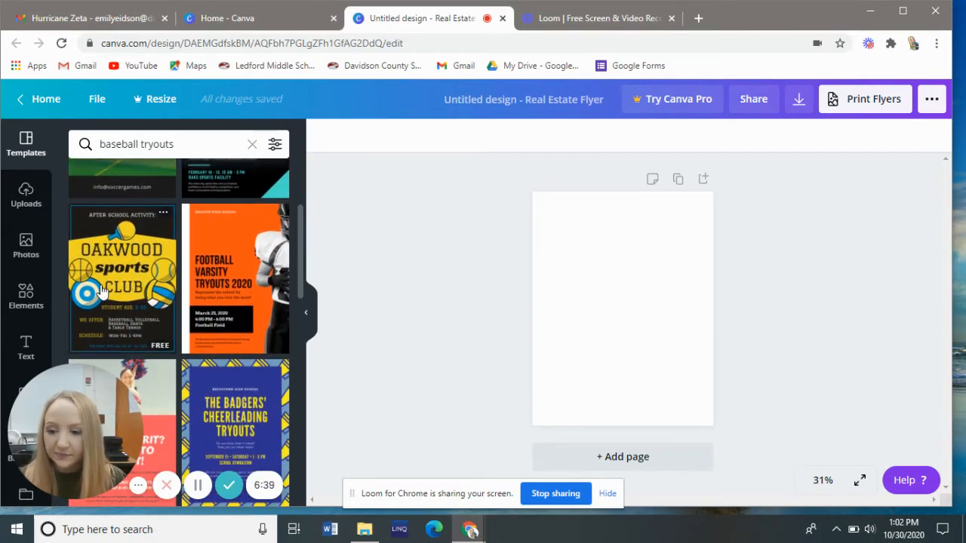
left_click(124, 269)
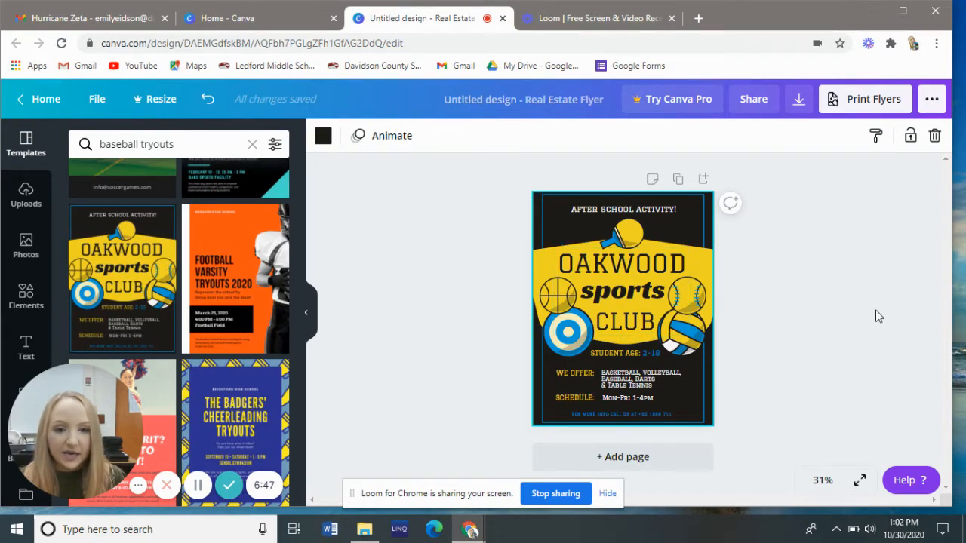
Set the page zoom to 50% and look over the flyer's layout from heading to contact line
left_click(830, 483)
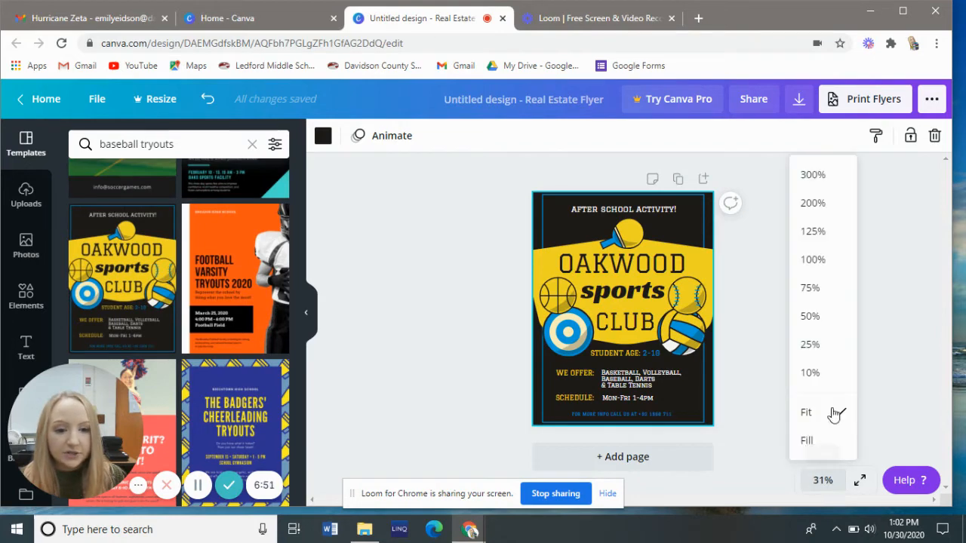
left_click(813, 288)
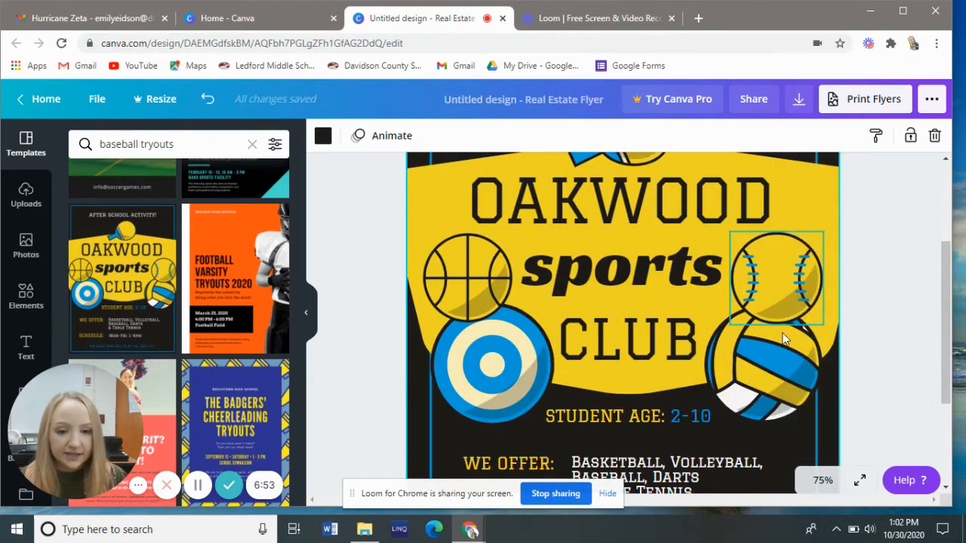
scroll(774, 337, "up", 3)
scroll(775, 337, "down", 1)
left_click(822, 480)
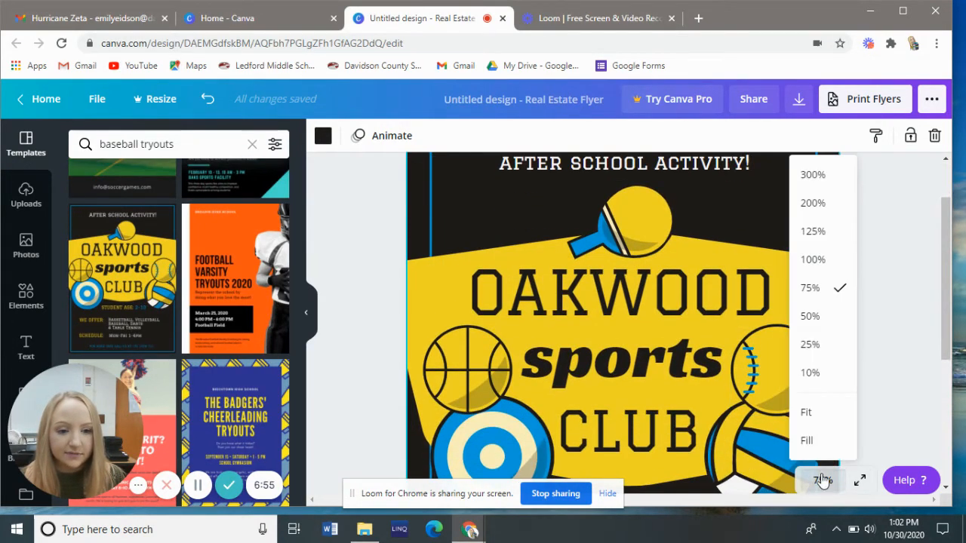
left_click(821, 323)
scroll(821, 330, "down", 3)
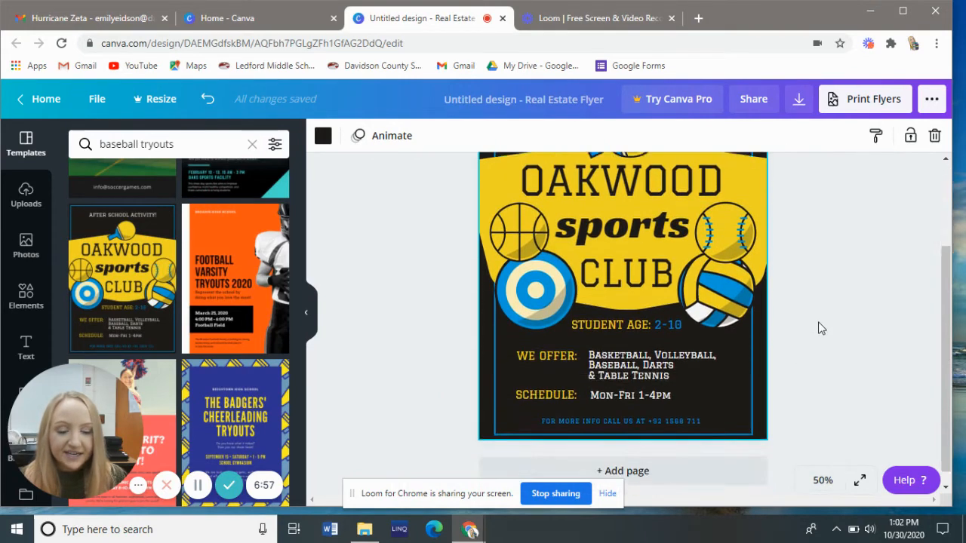
left_click_drag(945, 343, 951, 320)
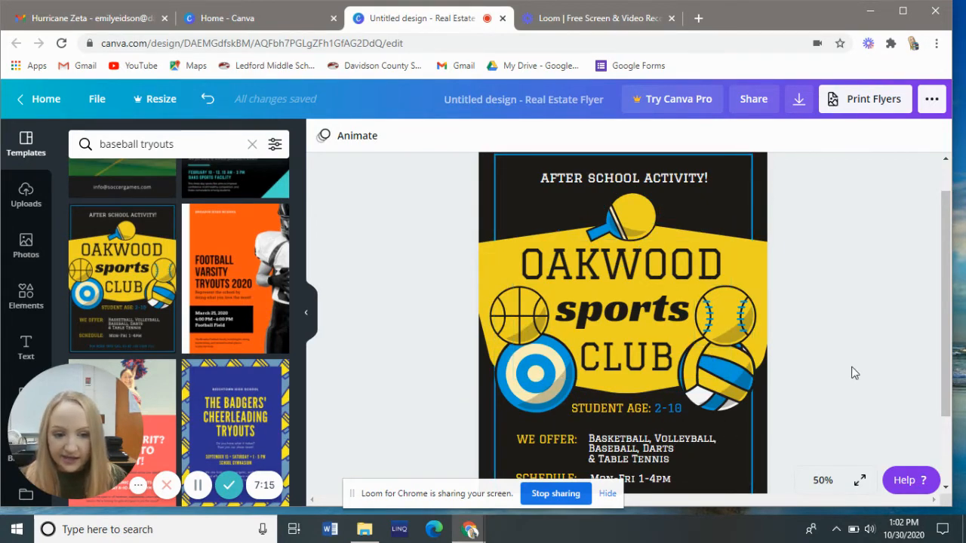
mouse_move(943, 295)
left_mouse_down()
mouse_move(943, 315)
mouse_move(943, 291)
left_mouse_up()
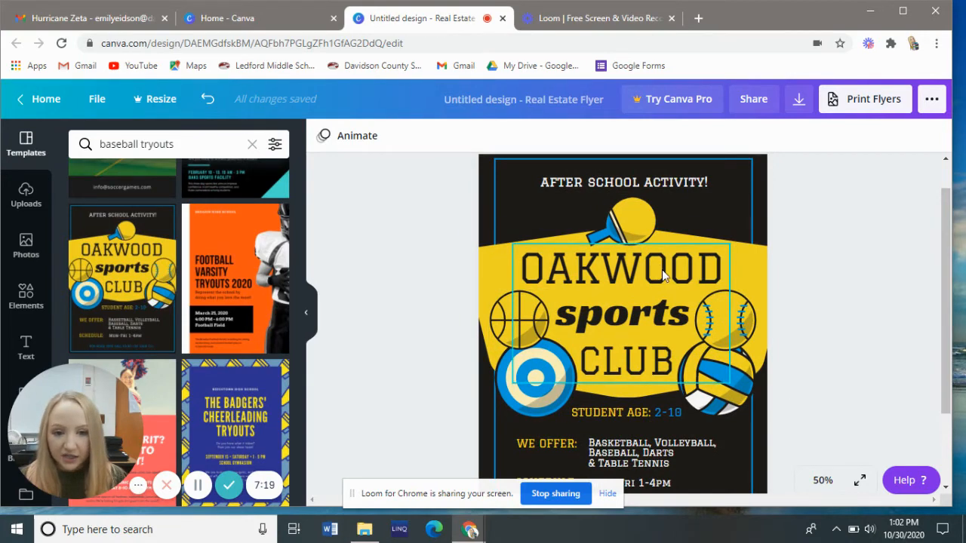
Try blue and gray on the yellow shape behind the flyer title, and restore its yellow color
left_click(500, 274)
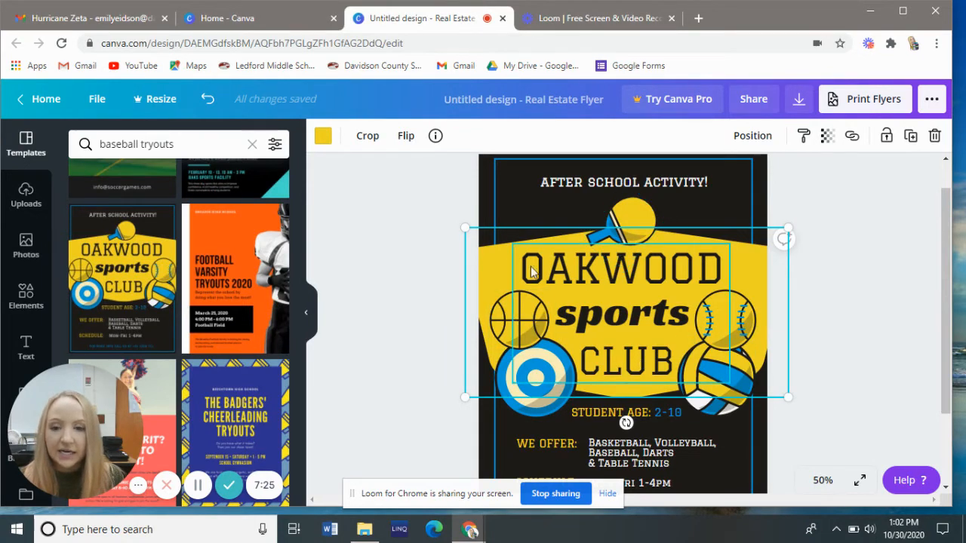
left_click(322, 137)
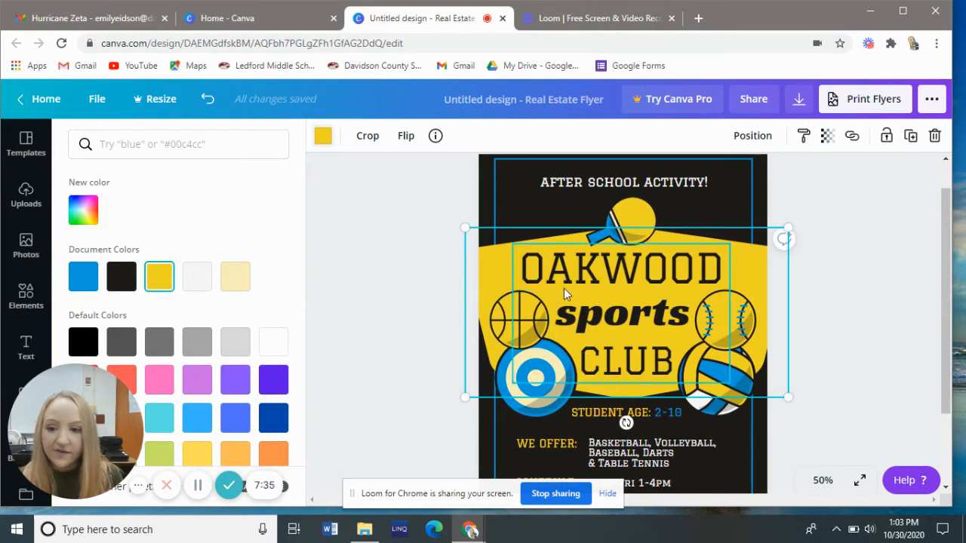
left_click(83, 281)
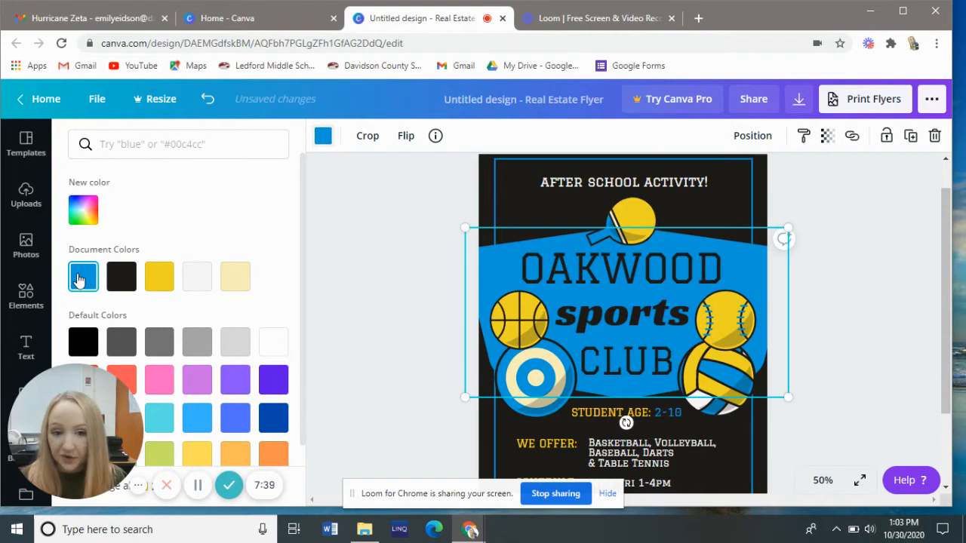
left_click(161, 349)
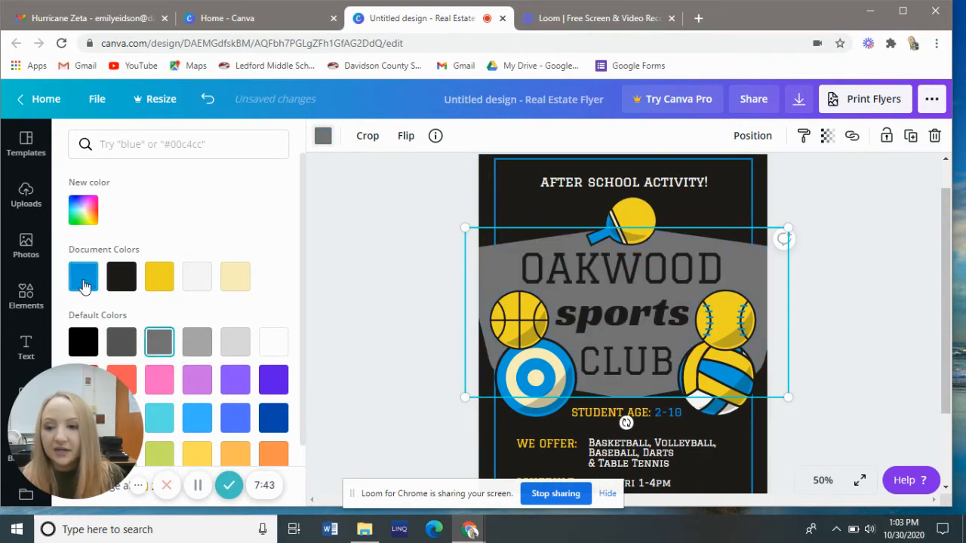
left_click(156, 280)
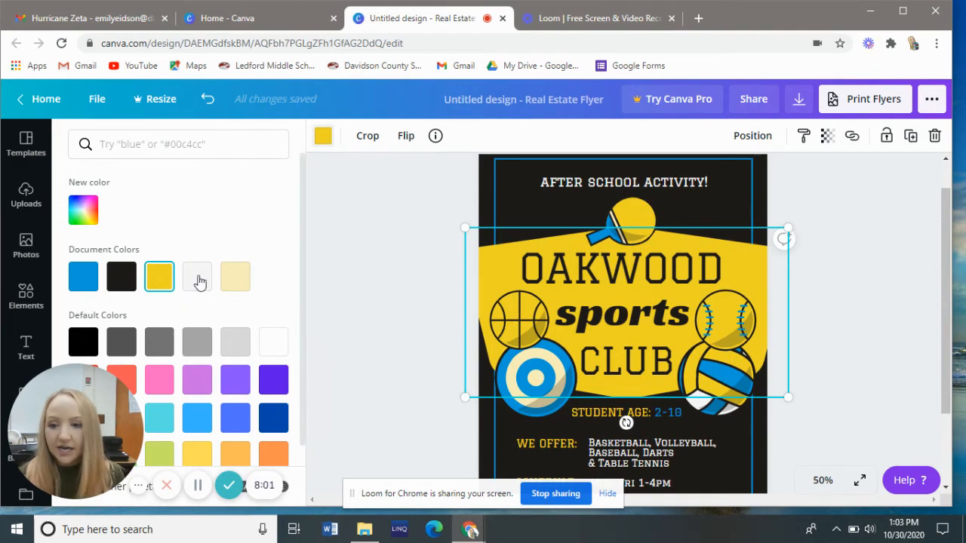
left_click(358, 198)
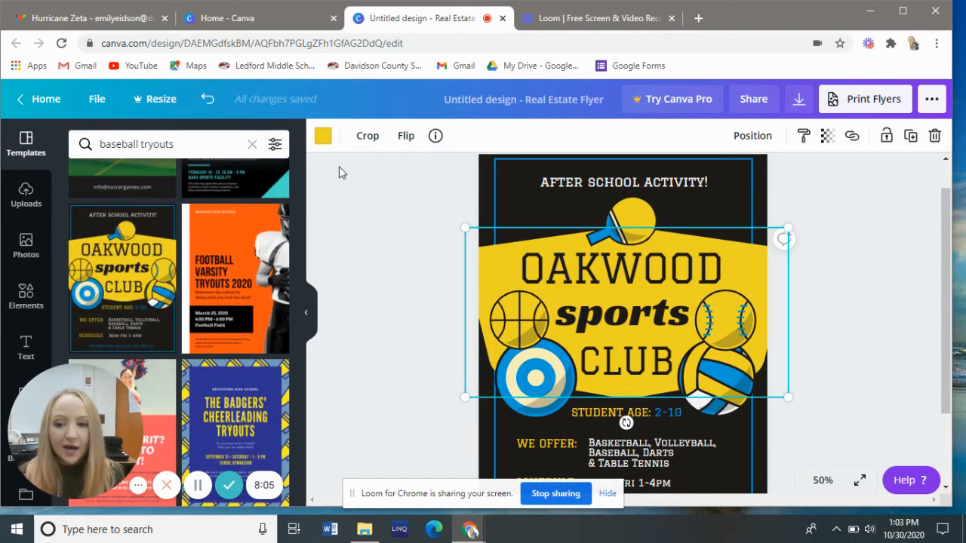
left_click(625, 184)
double_click(625, 181)
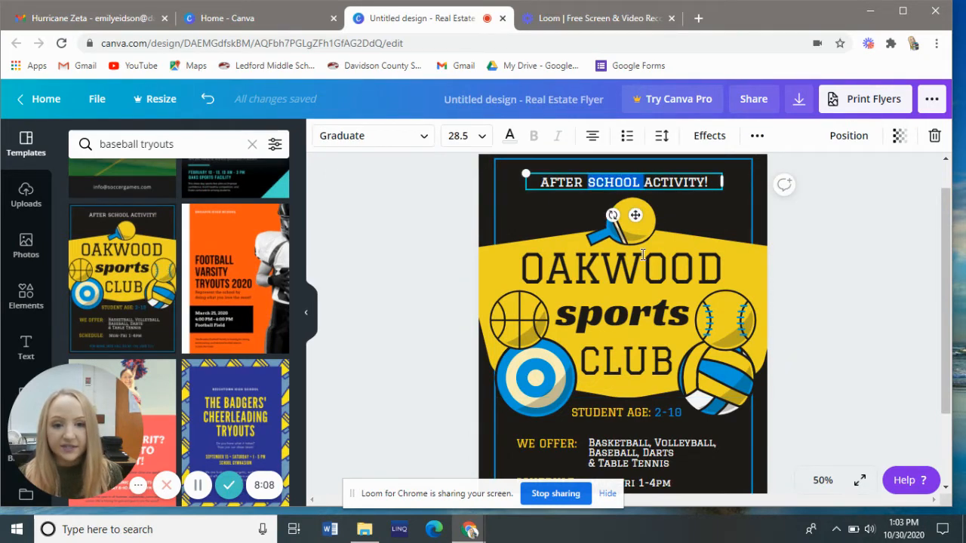
double_click(626, 233)
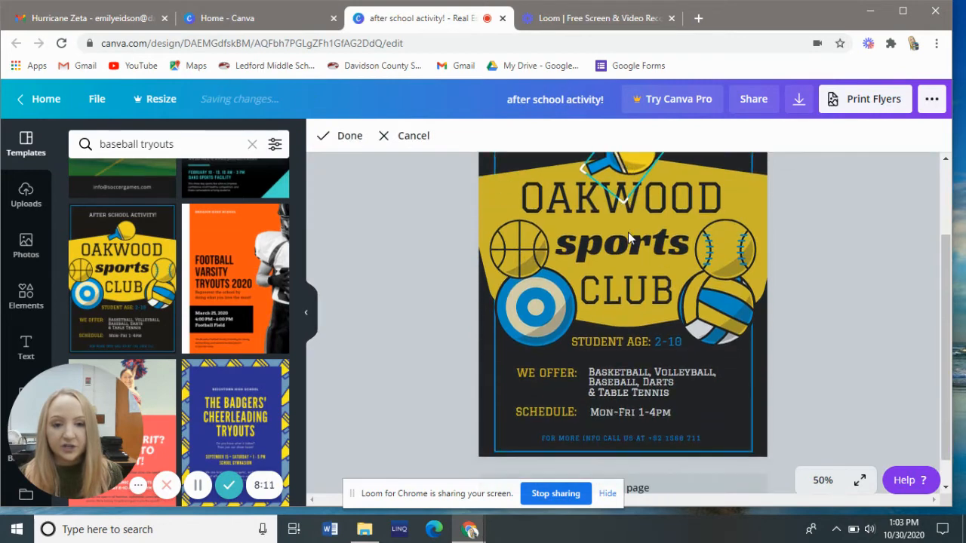
left_click(842, 275)
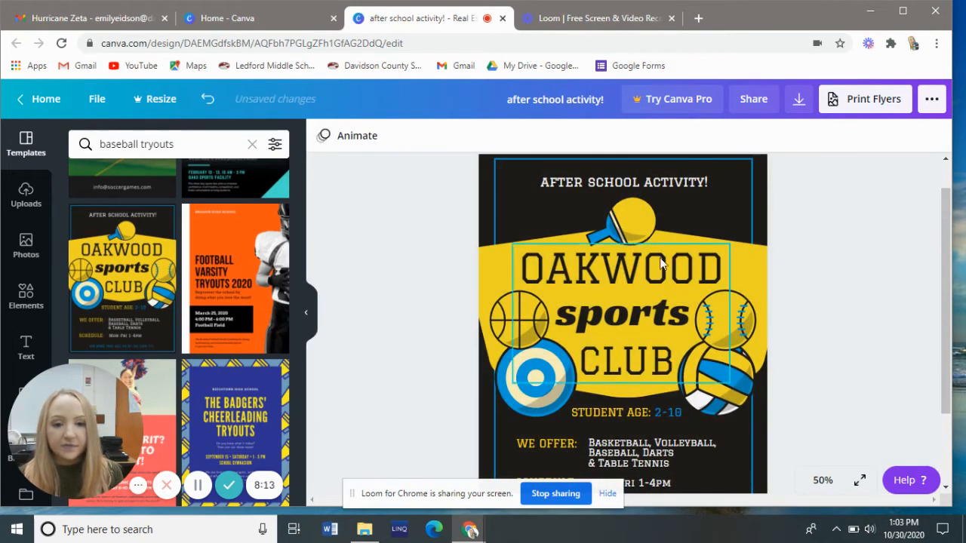
Replace the title word "OAKWOOD" with "LMS"
double_click(640, 272)
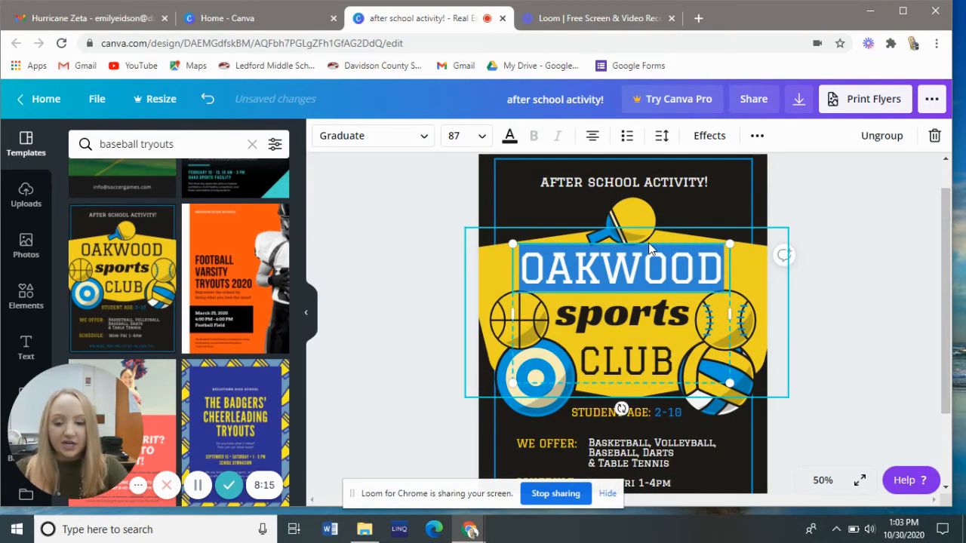
type("LMS")
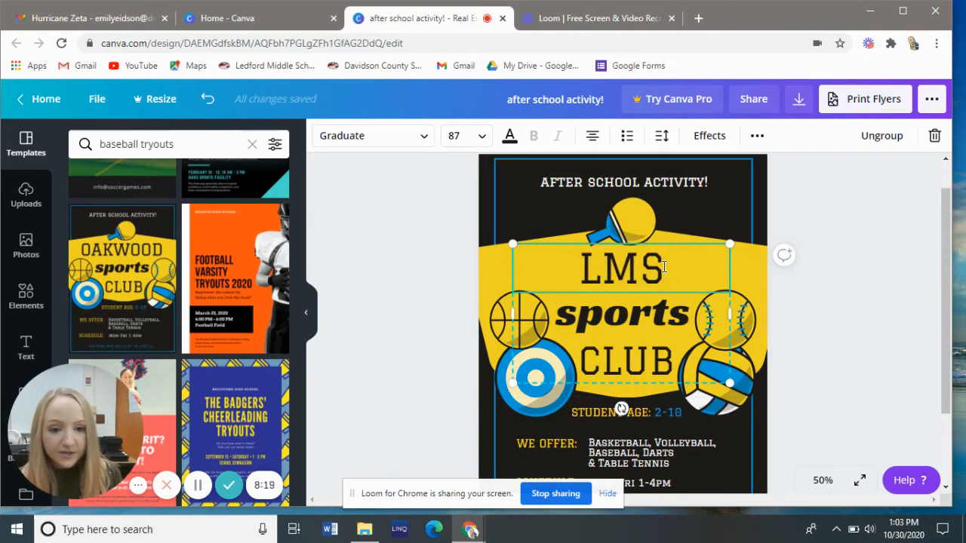
Browse the fonts for the "LMS" text, try left and right alignment, and return it to centered
double_click(662, 267)
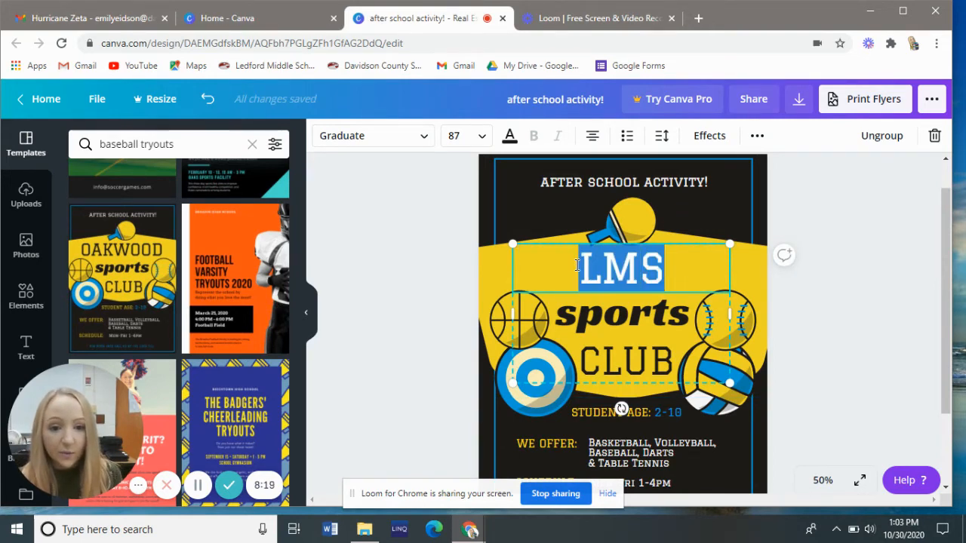
left_click(426, 142)
mouse_move(300, 209)
left_mouse_down()
mouse_move(285, 287)
mouse_move(290, 200)
left_mouse_up()
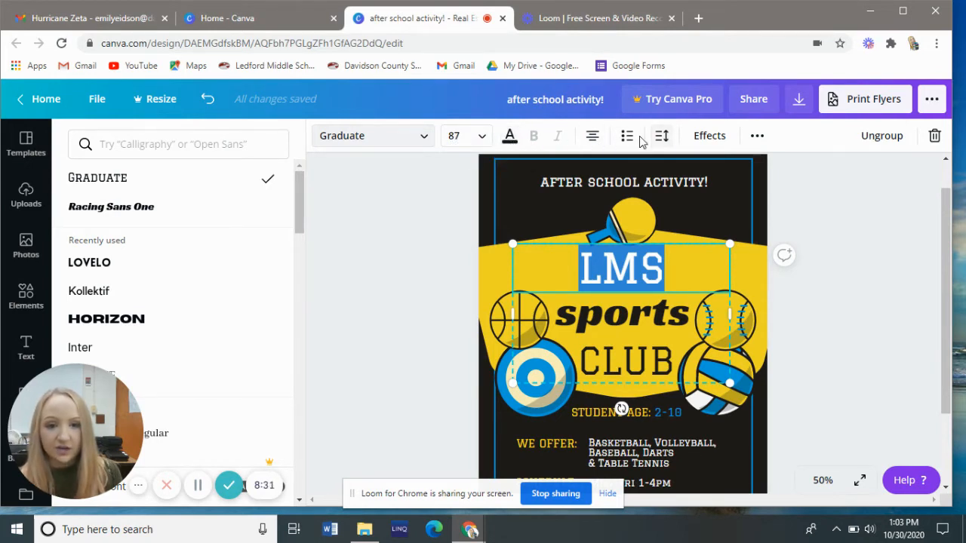
left_click(594, 138)
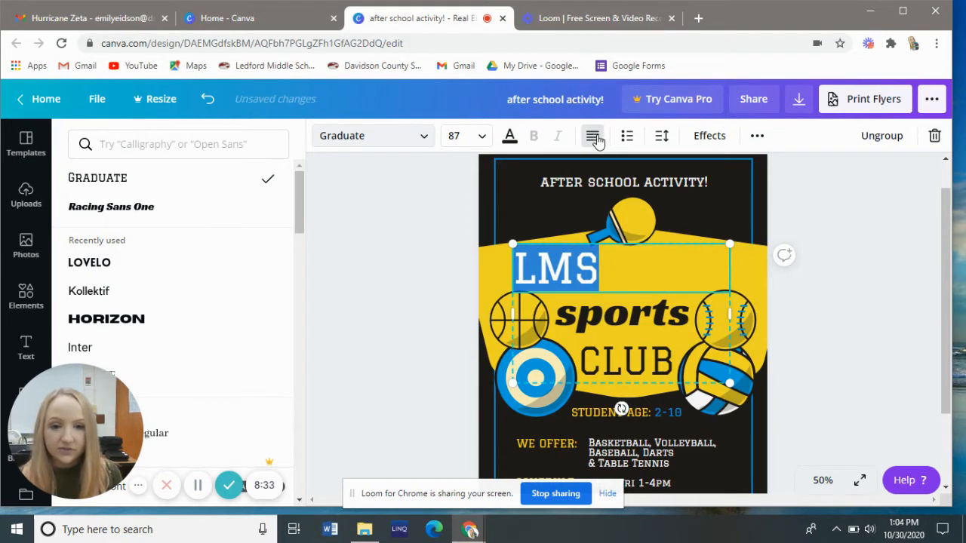
left_click(594, 138)
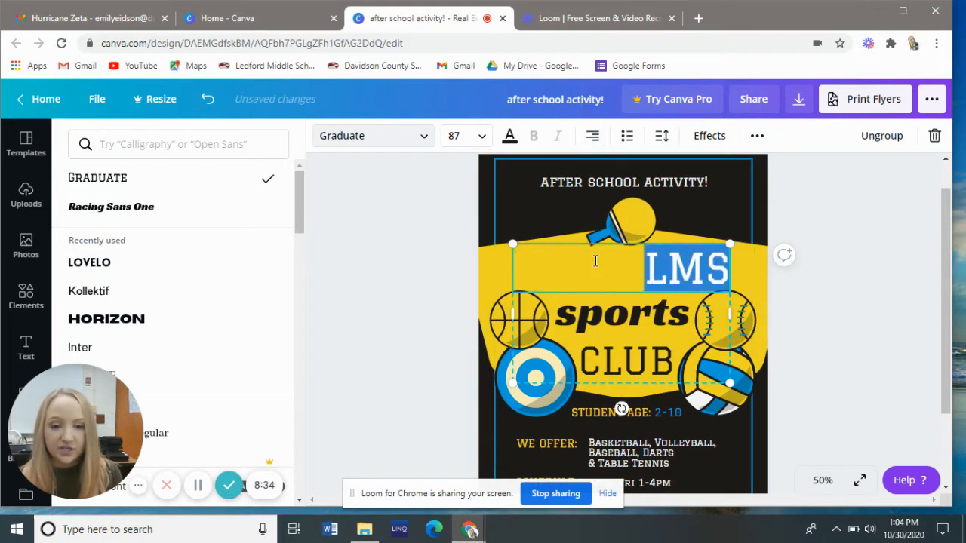
left_click(594, 138)
left_click(898, 276)
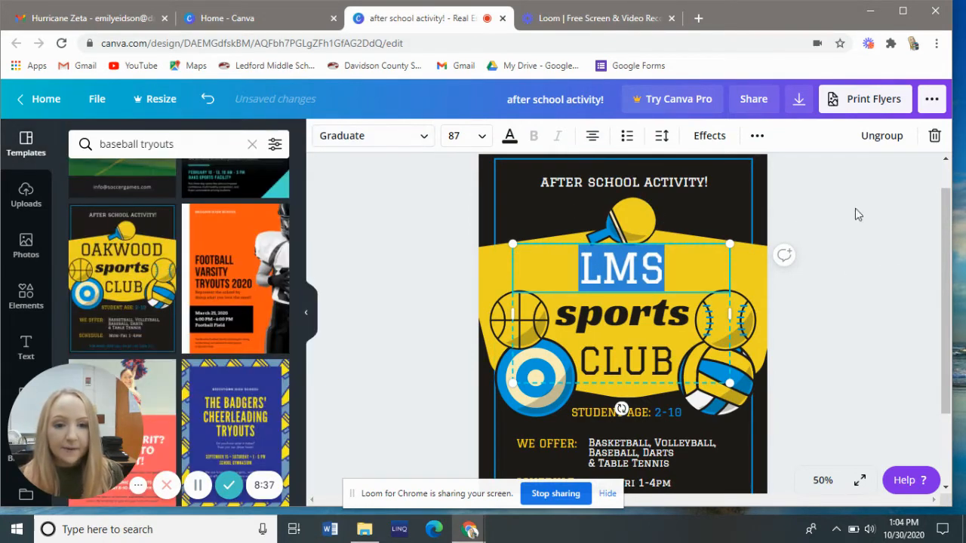
Replace the title words "sports" and "CLUB" with "baseball" and "TRYOUTS"
scroll(836, 274, "down", 1)
double_click(649, 246)
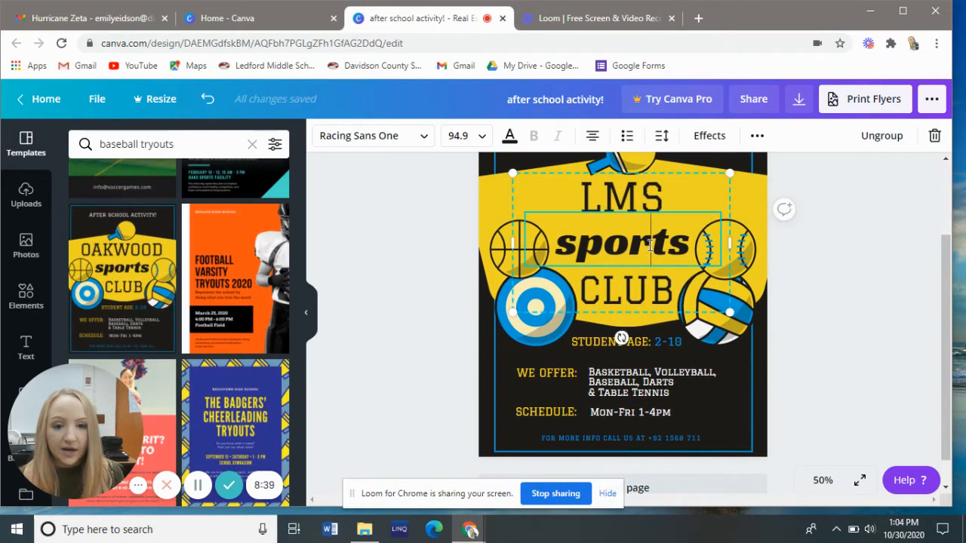
double_click(654, 247)
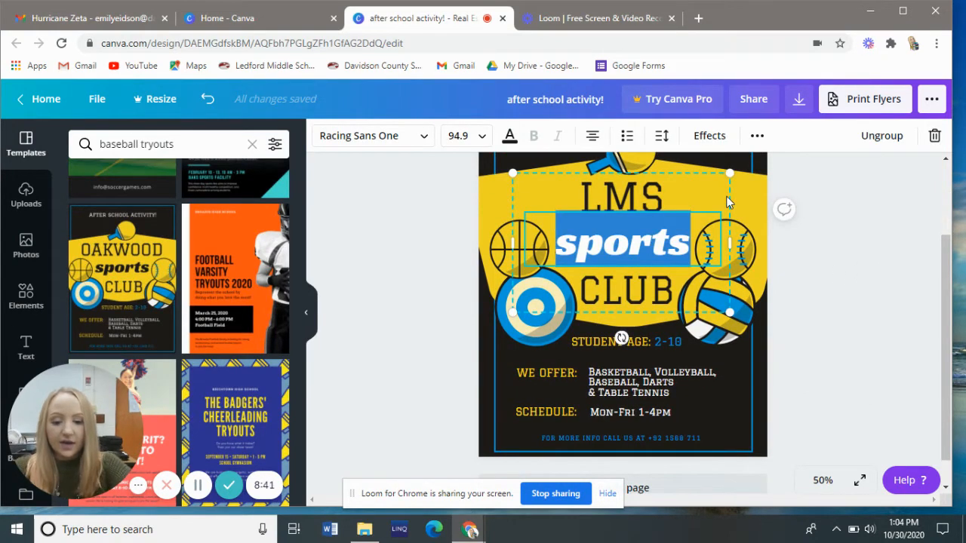
type("baseball")
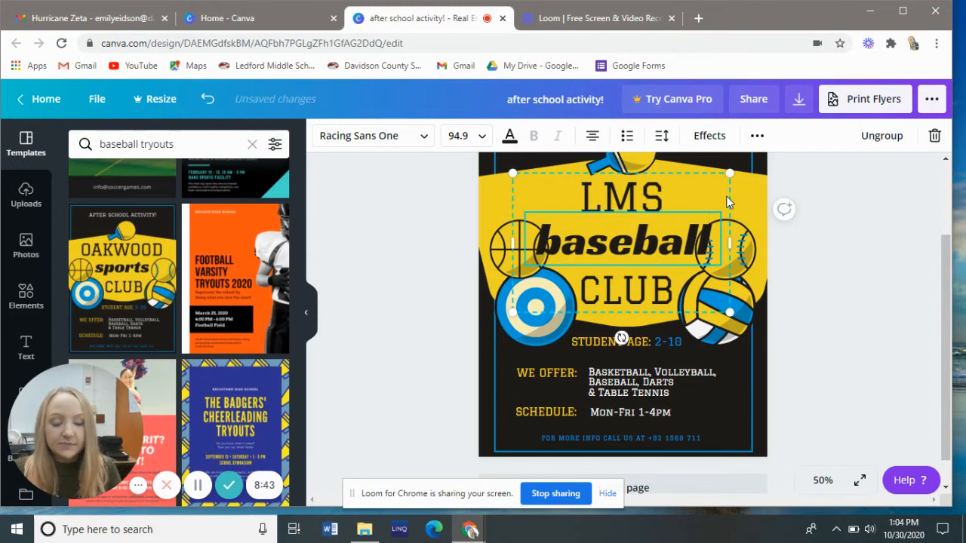
double_click(617, 295)
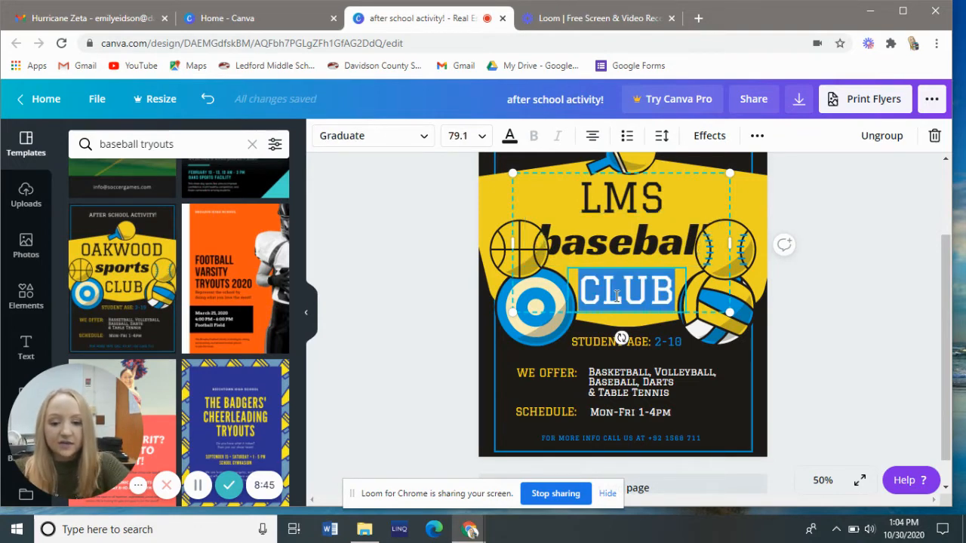
type("TRYOUTS")
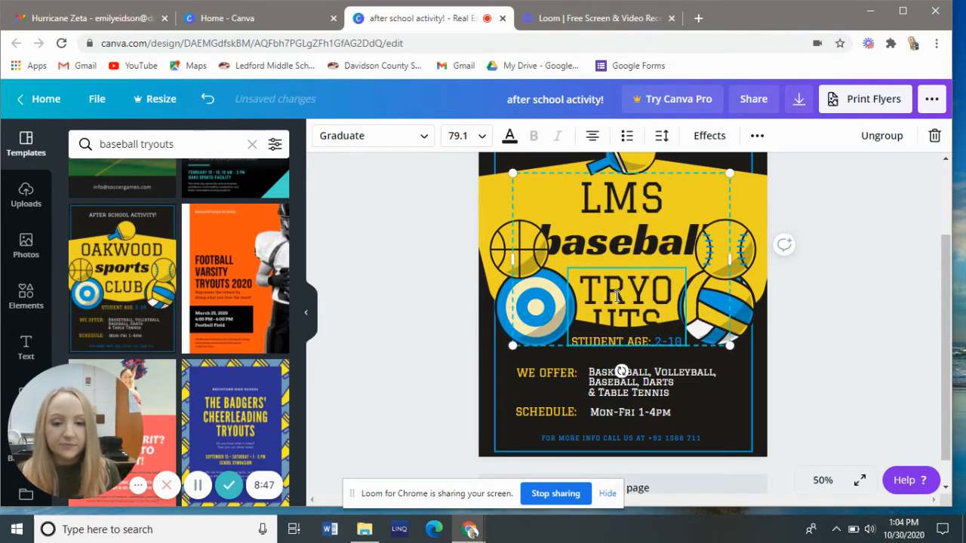
Ungroup the flyer's title text so that "LMS", "baseball" and "TRYOUTS" are separate text objects
scroll(626, 295, "up", 2)
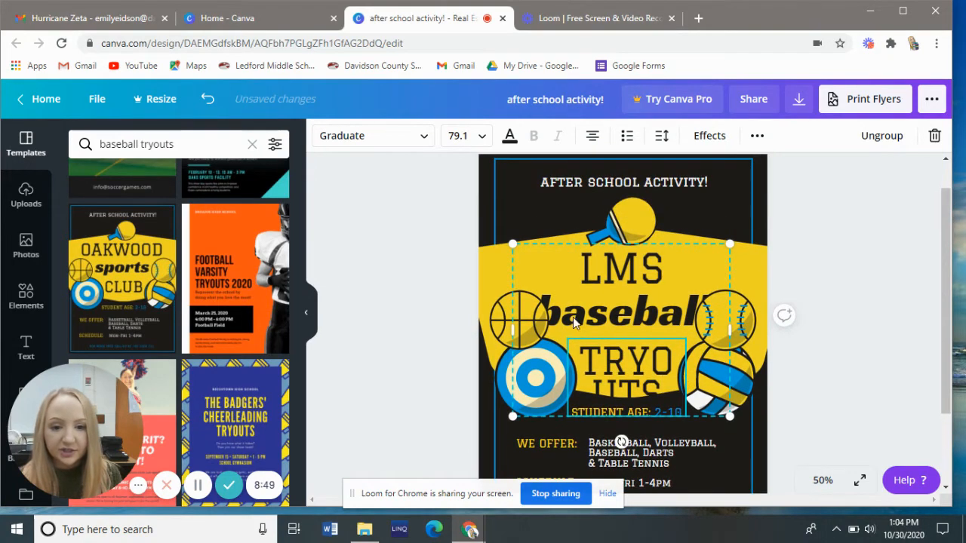
left_click(605, 318)
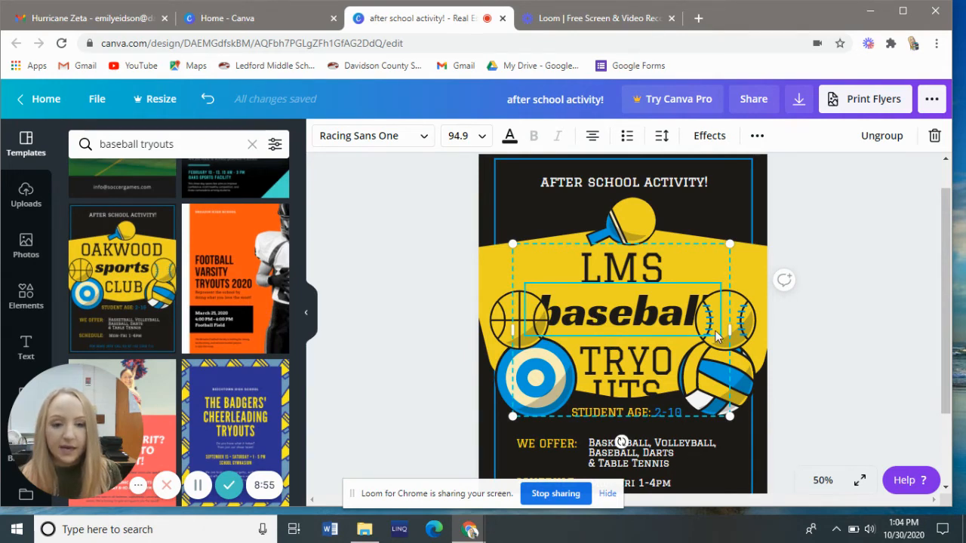
left_click(881, 136)
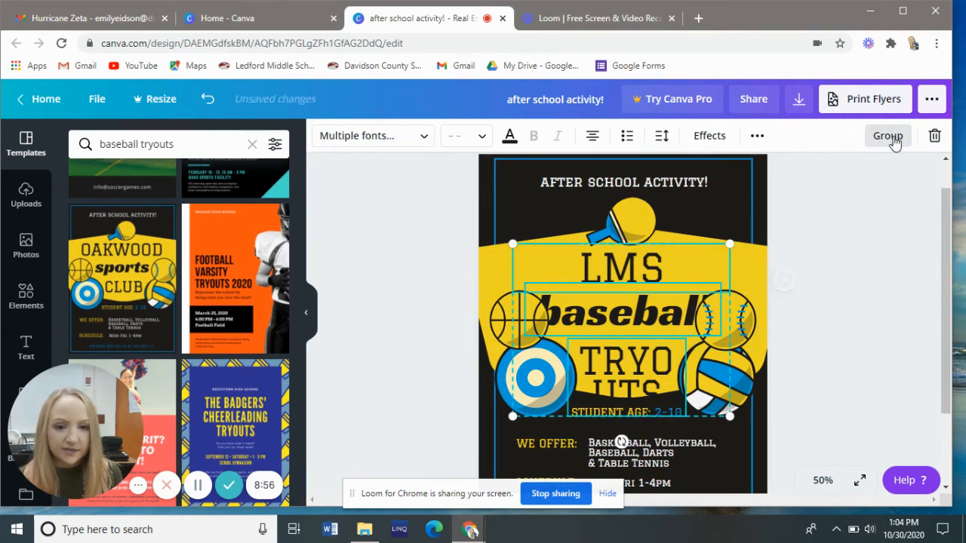
left_click(864, 319)
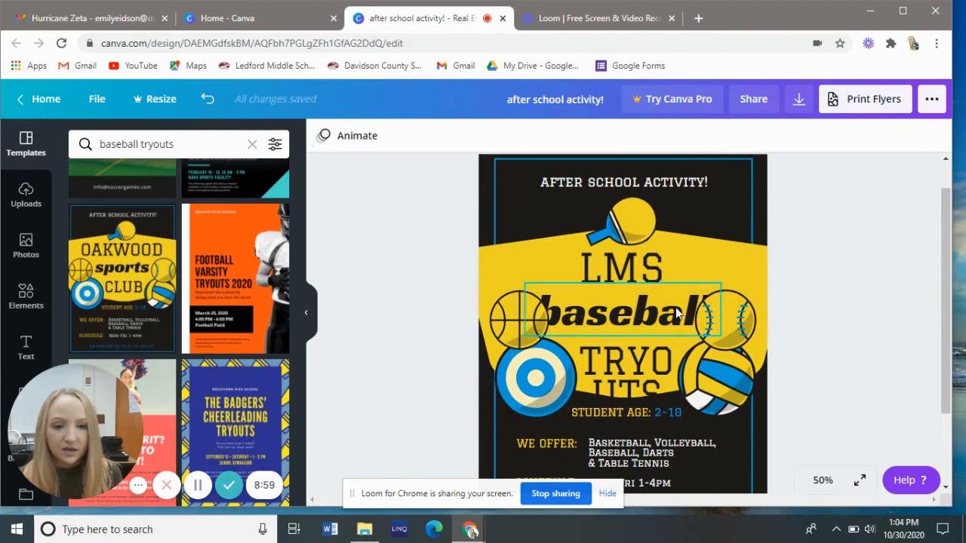
Shrink the "baseball" text to about size 77.7 and center it between the basketball and baseball graphics
left_click(709, 305)
left_click_drag(722, 283, 685, 293)
mouse_move(634, 323)
left_mouse_down()
mouse_move(652, 321)
mouse_move(639, 304)
mouse_move(641, 319)
left_mouse_up()
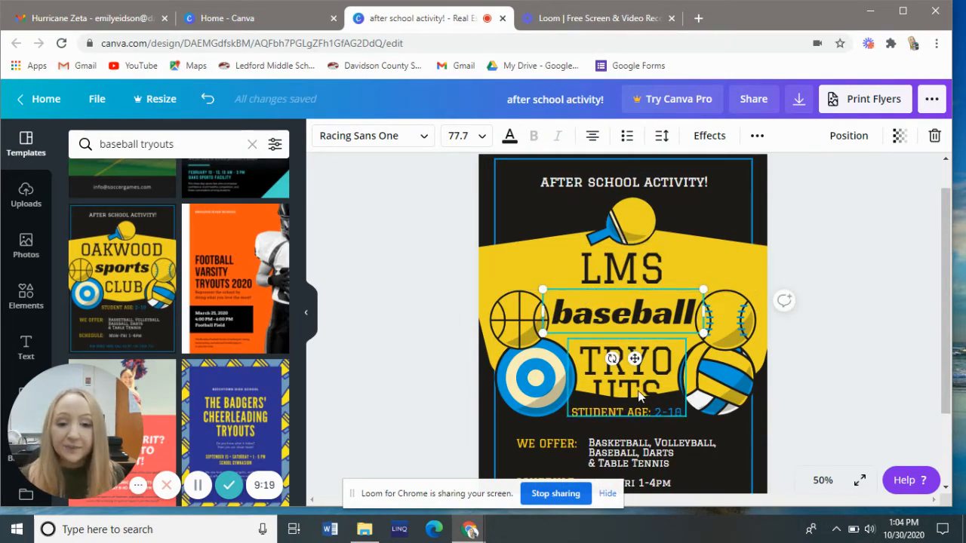
Widen the "TRYOUTS" text box until the word fits on one line, and center it beneath "baseball"
left_click(625, 360)
left_click_drag(698, 376, 740, 376)
left_click_drag(657, 366, 628, 358)
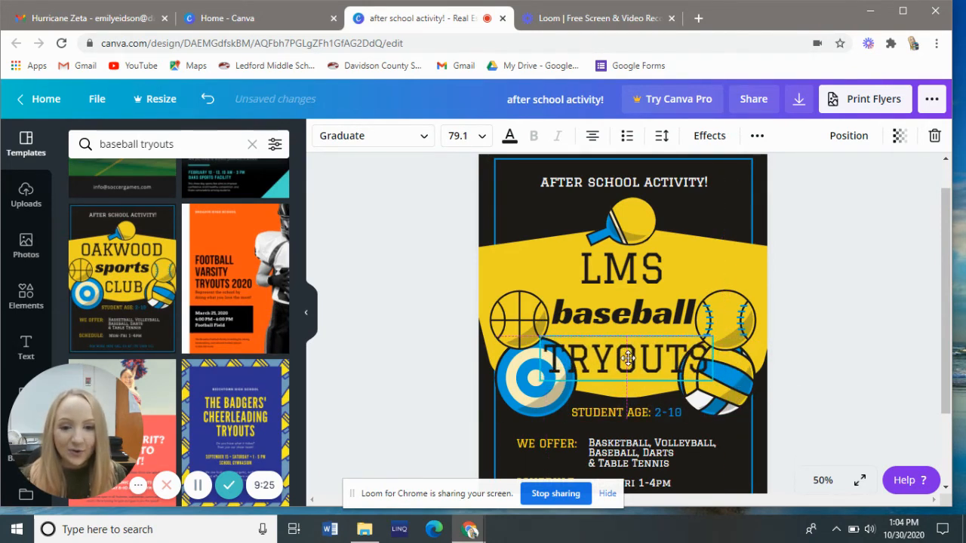
Scale down the "TRYOUTS" text to fit between the target and volleyball graphics, and center it beneath "baseball"
left_click(675, 361)
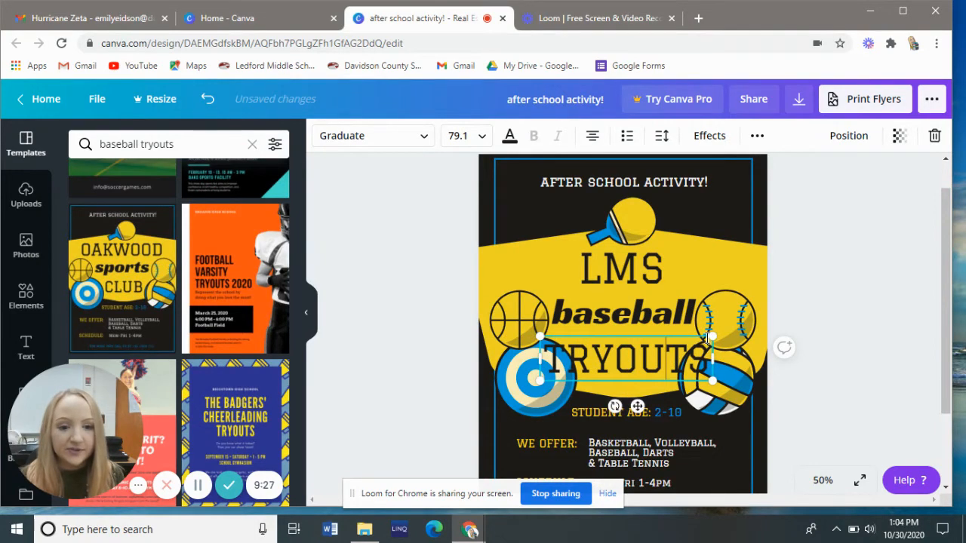
left_click_drag(709, 336, 642, 366)
left_click(914, 418)
left_click(842, 366)
left_click_drag(684, 341, 648, 352)
left_click(889, 313)
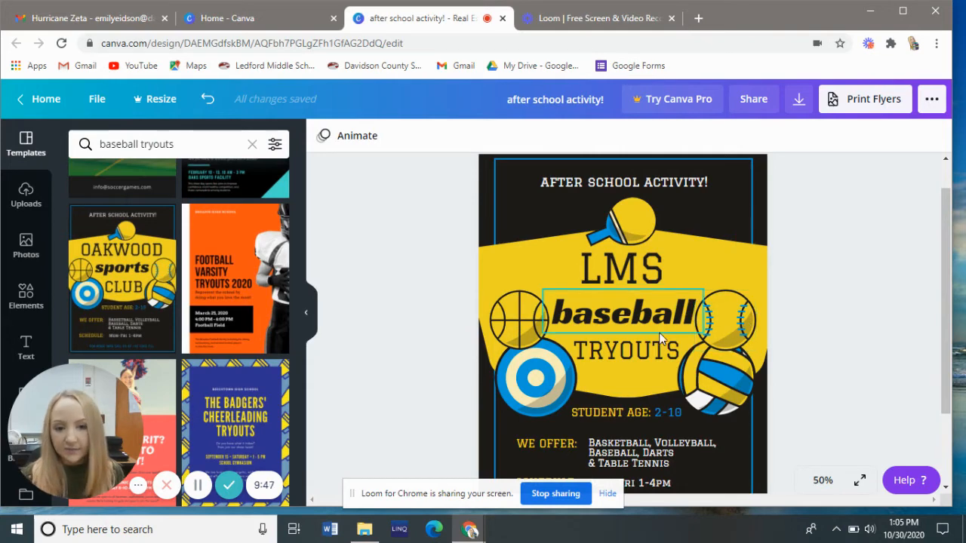
Delete the volleyball graphic below the baseball on the flyer
scroll(889, 245, "down", 2)
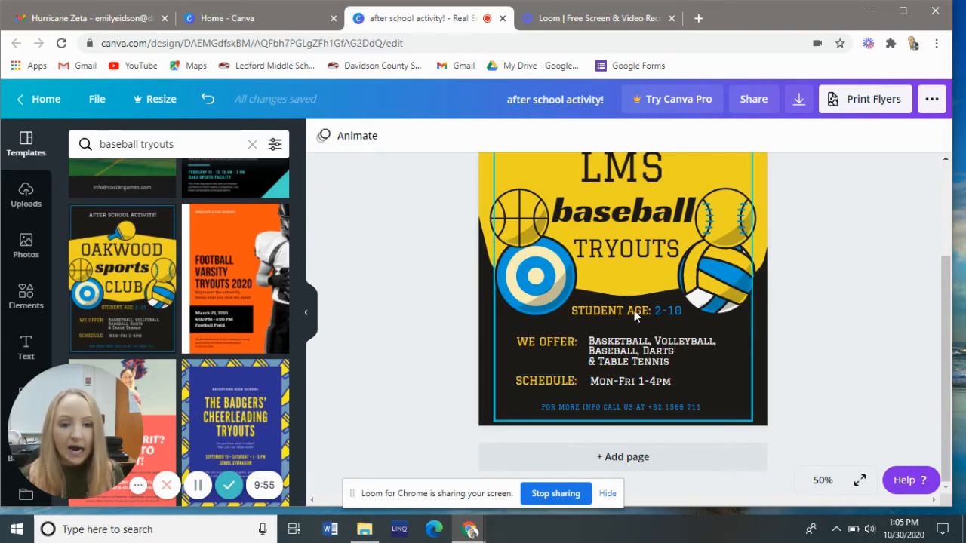
scroll(616, 356, "up", 3)
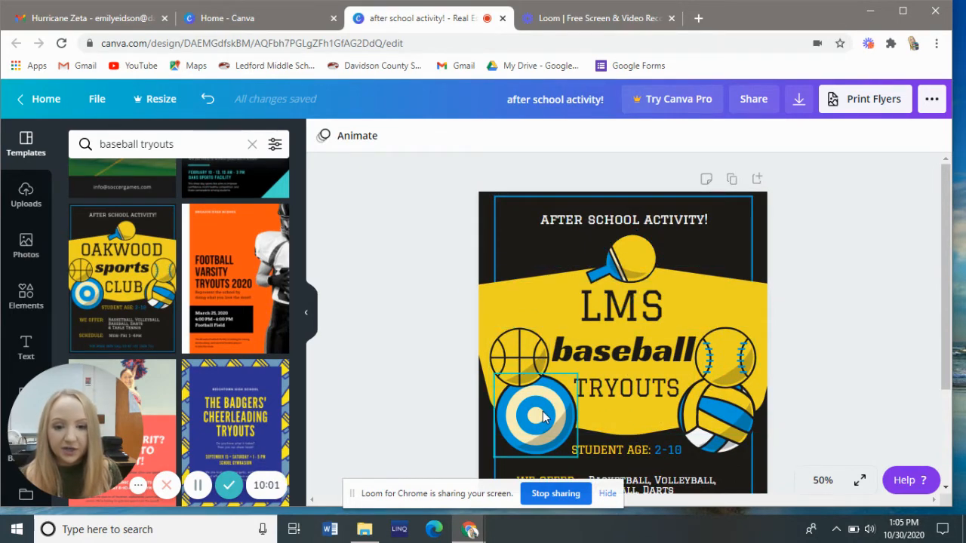
scroll(758, 376, "down", 2)
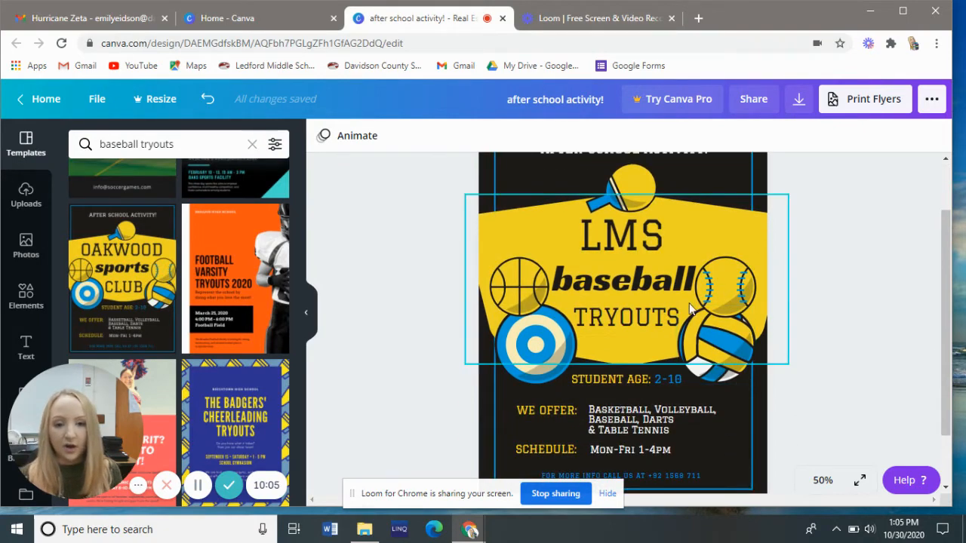
scroll(747, 364, "up", 1)
scroll(752, 365, "down", 1)
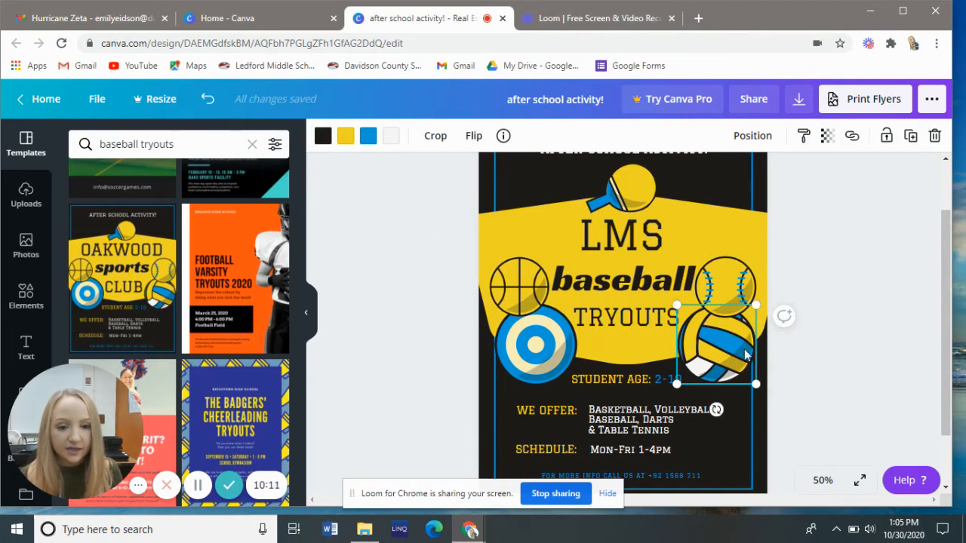
key("Delete")
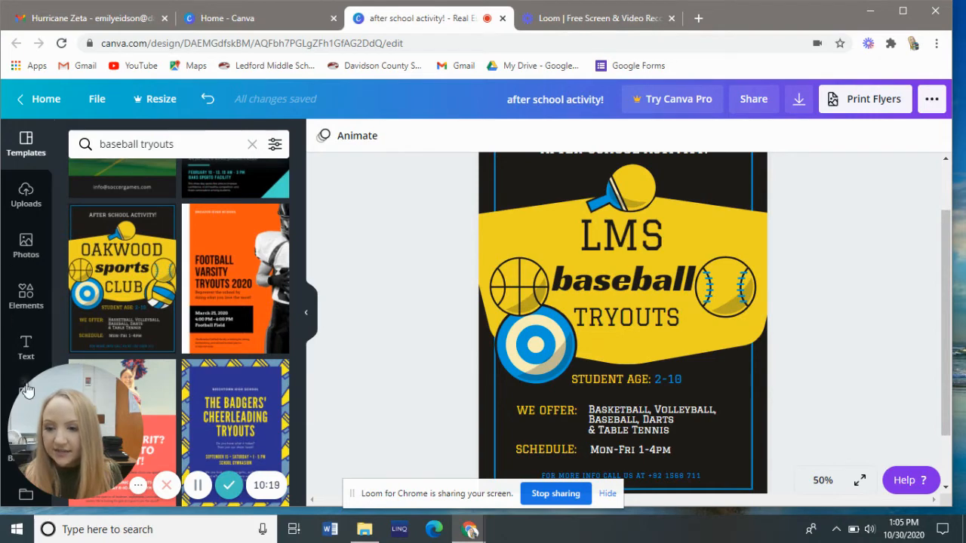
Look through the uploaded images, stock photos, graphic elements and text styles available for the flyer
left_click(21, 194)
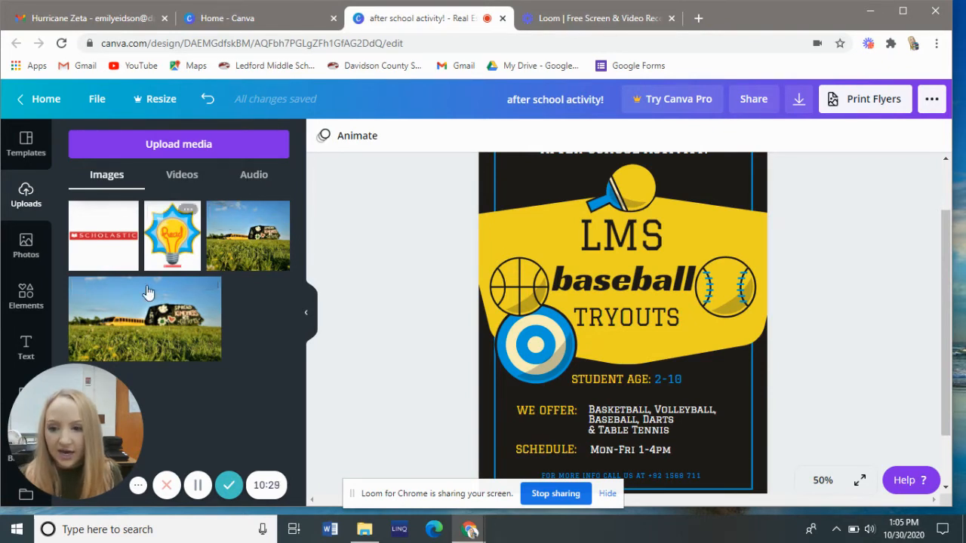
left_click(25, 252)
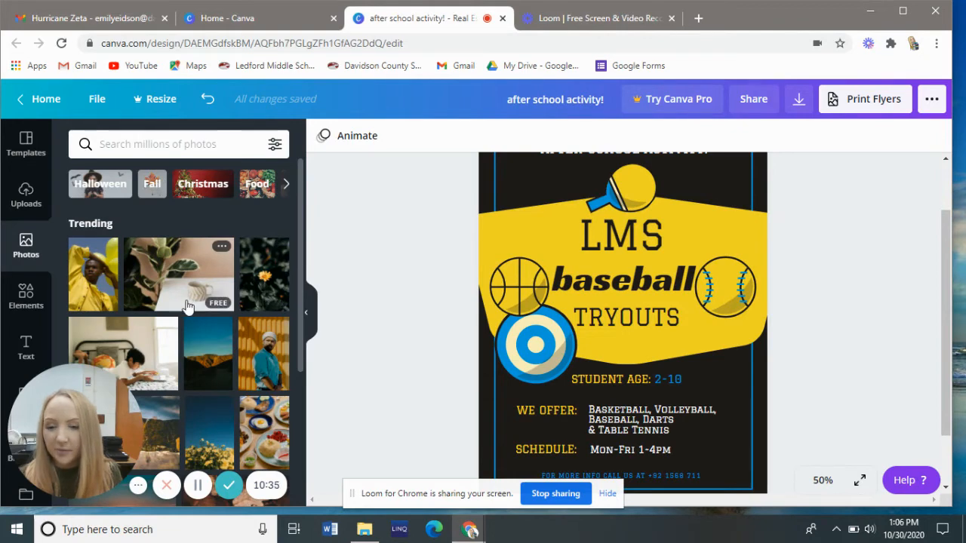
left_click_drag(299, 235, 290, 187)
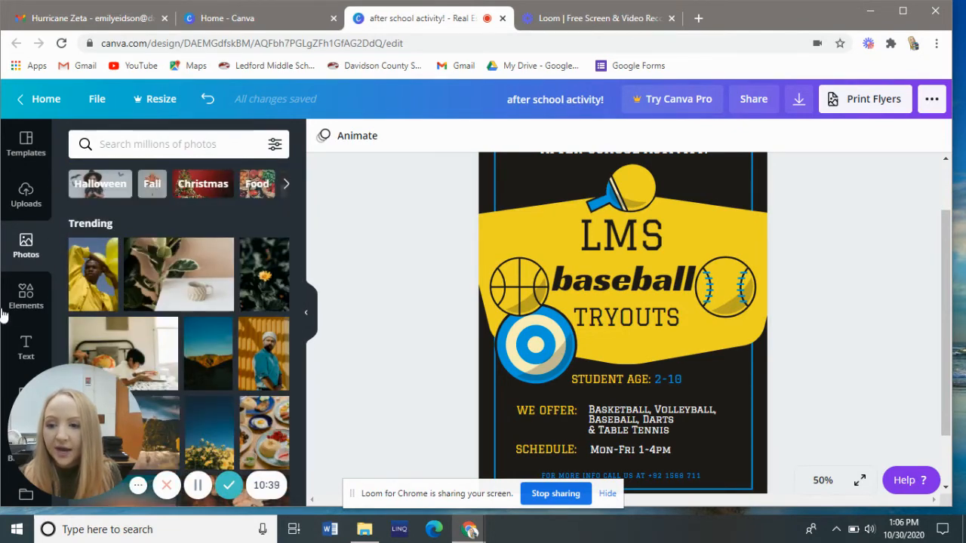
left_click(26, 309)
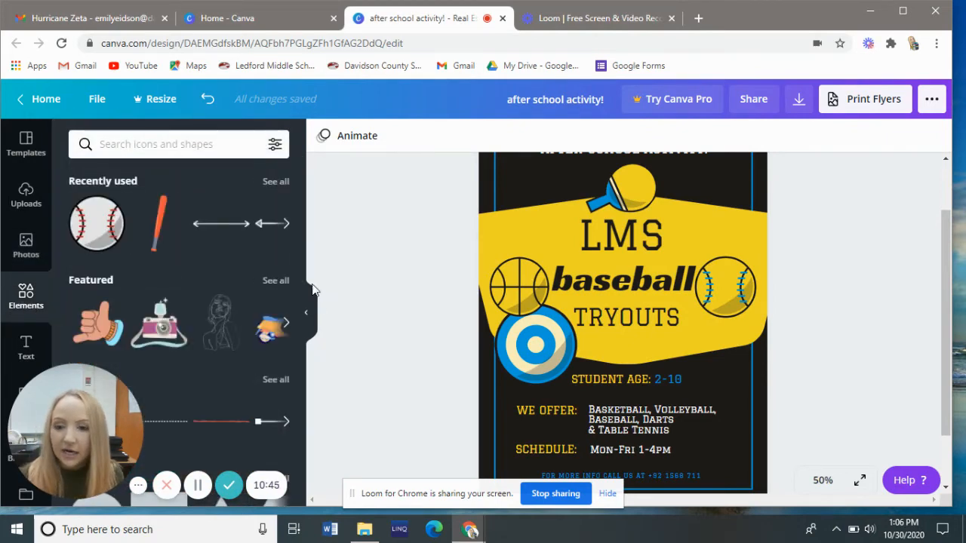
left_click_drag(298, 197, 280, 312)
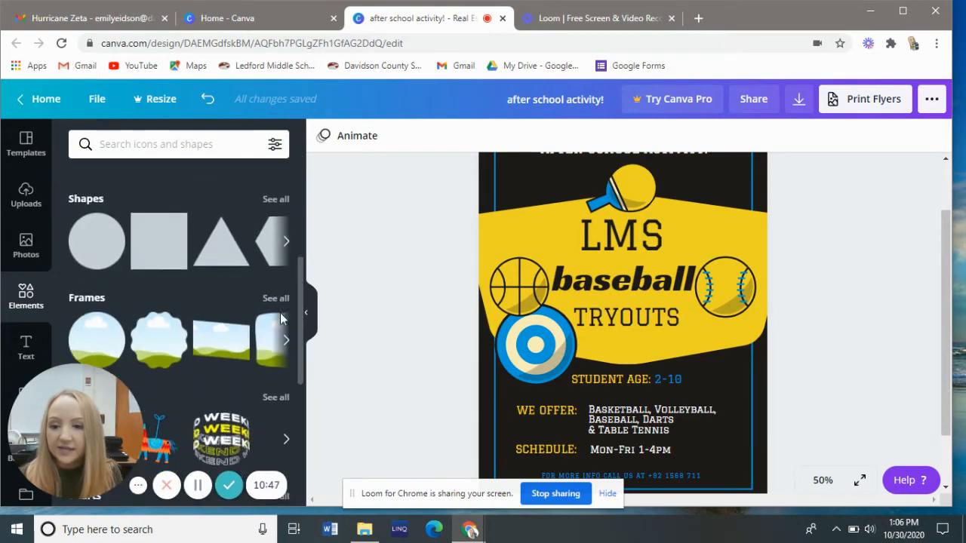
scroll(275, 348, "down", 6)
scroll(298, 377, "up", 7)
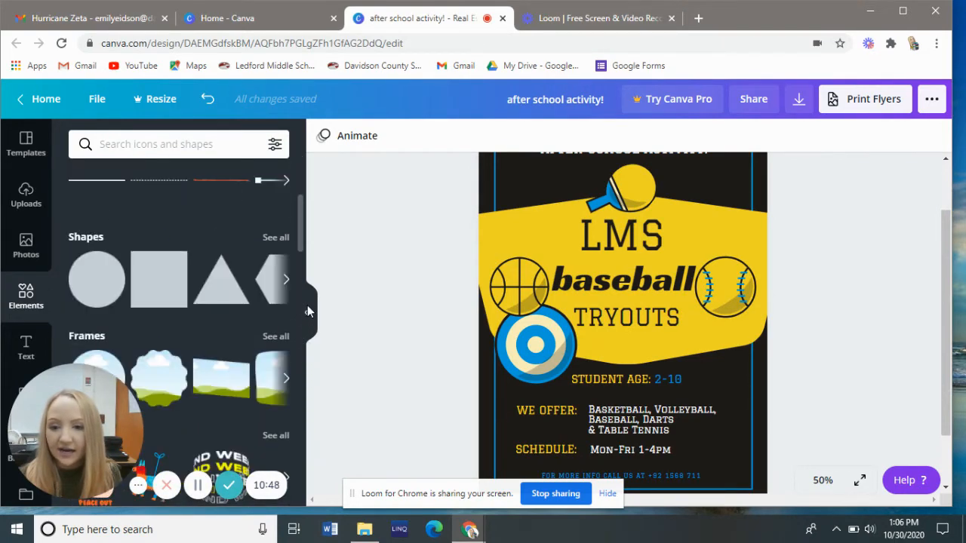
scroll(306, 305, "up", 3)
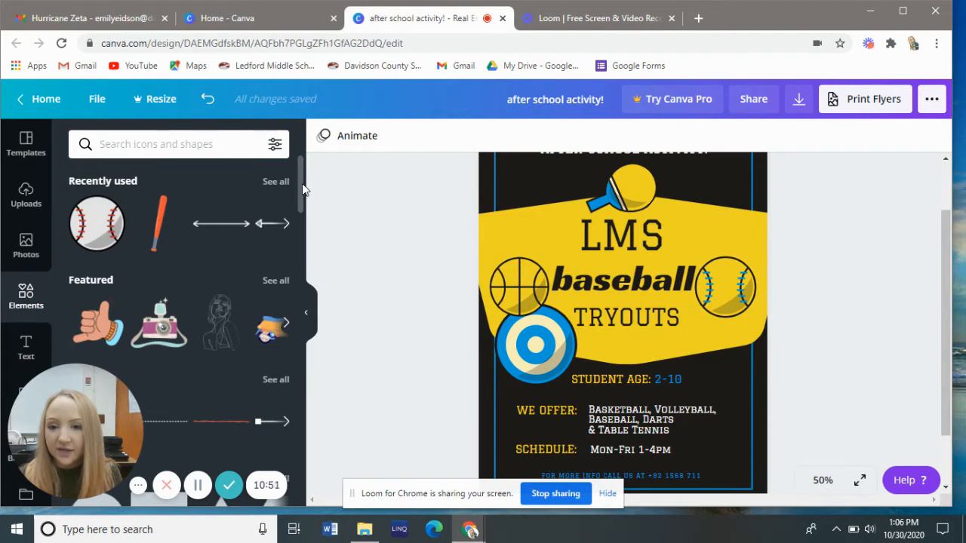
scroll(302, 192, "down", 2)
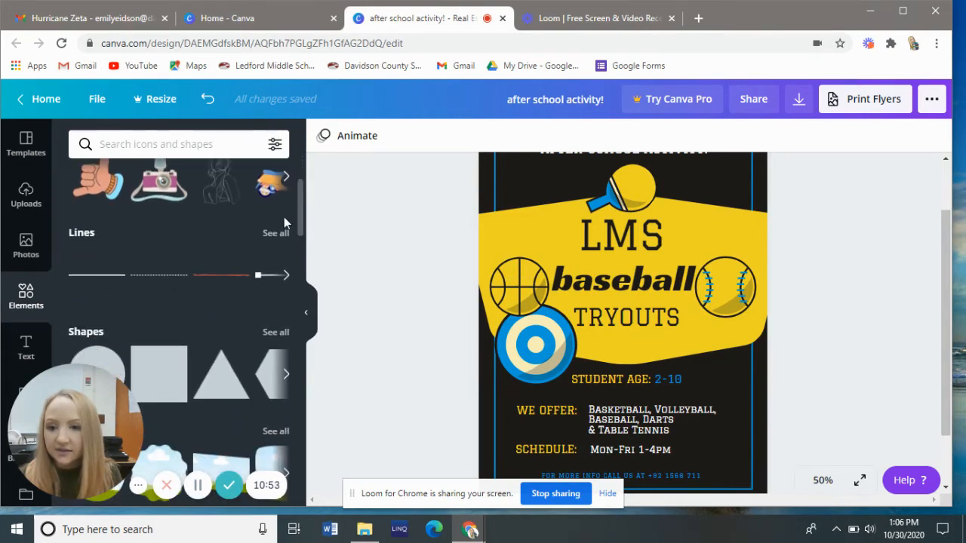
left_click_drag(300, 203, 293, 142)
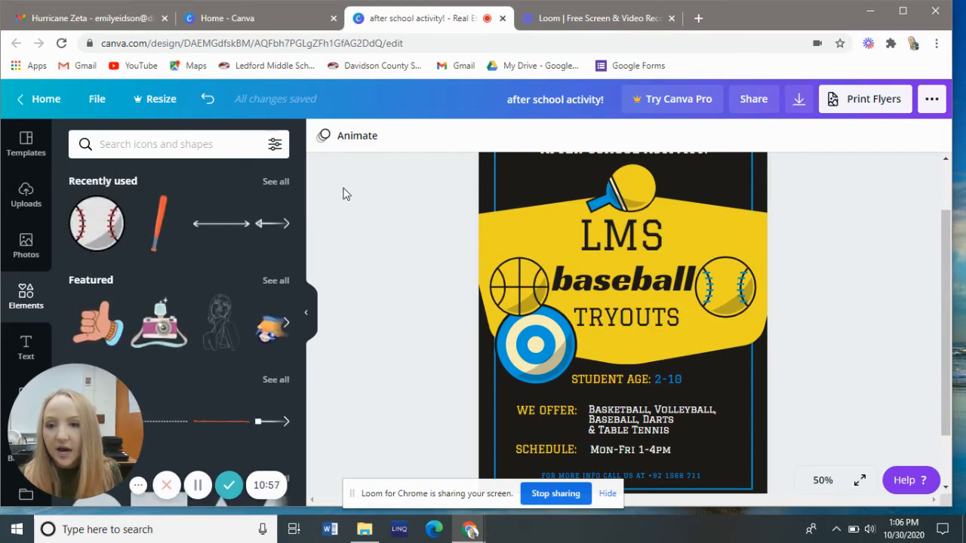
left_click(27, 349)
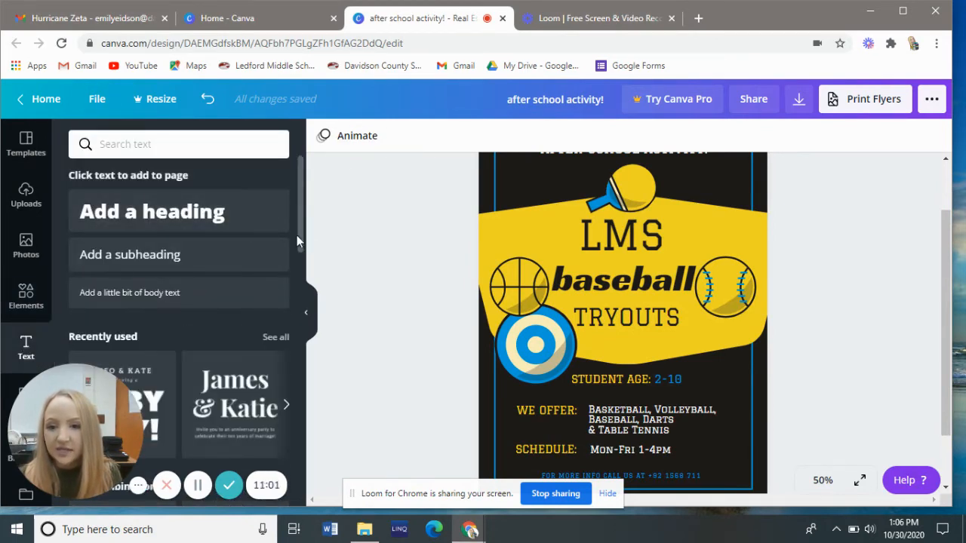
left_click_drag(301, 222, 284, 381)
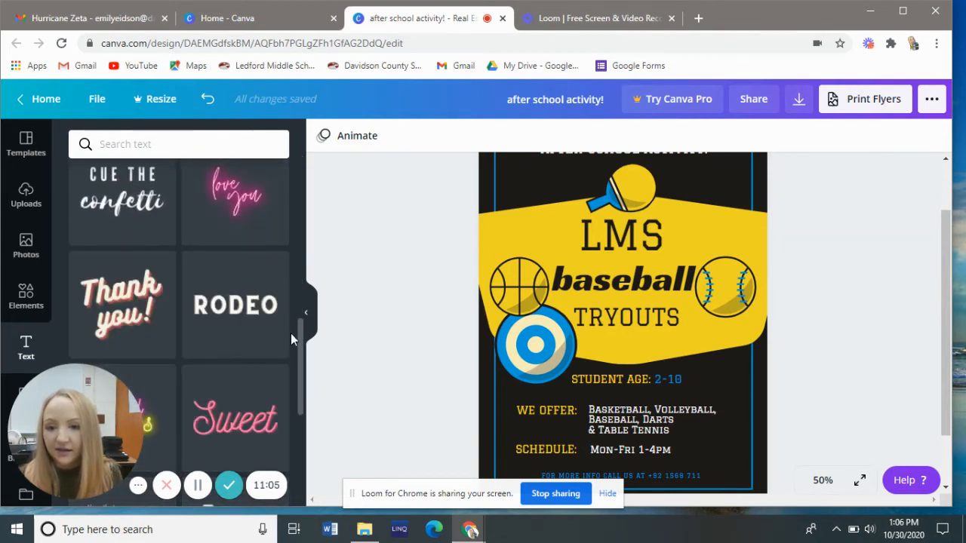
left_click_drag(294, 346, 292, 170)
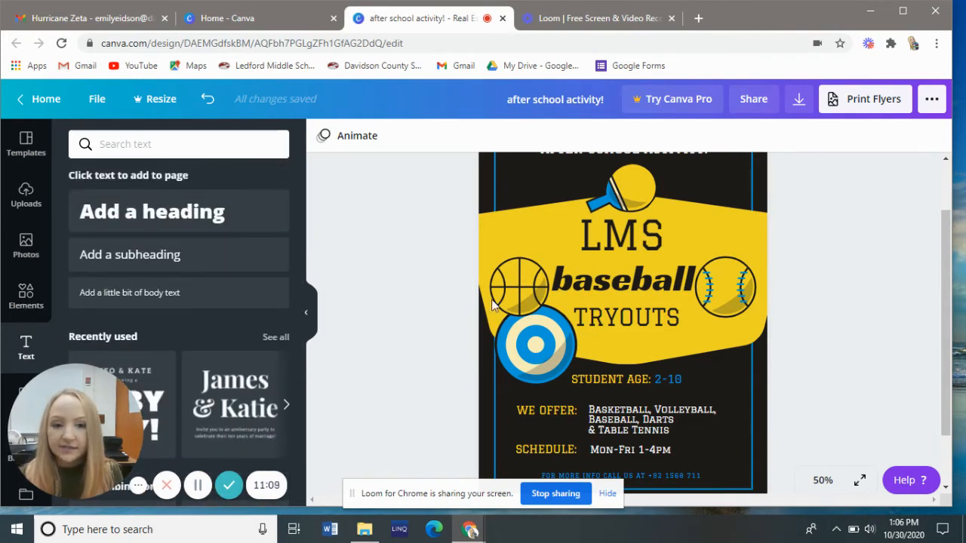
Search the elements for "baseball" and add the black-outlined, gray-shaded baseball with red stitching to the flyer
left_click(26, 298)
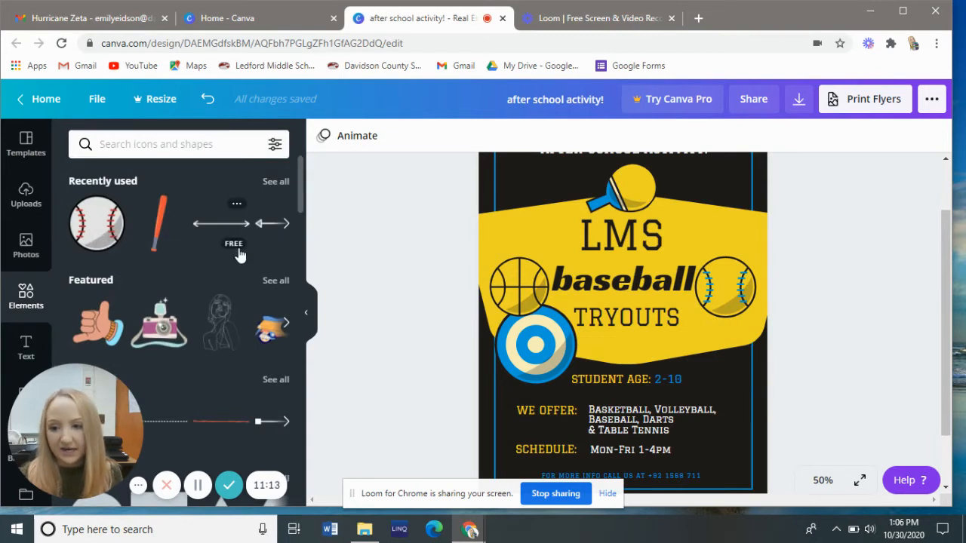
left_click(133, 147)
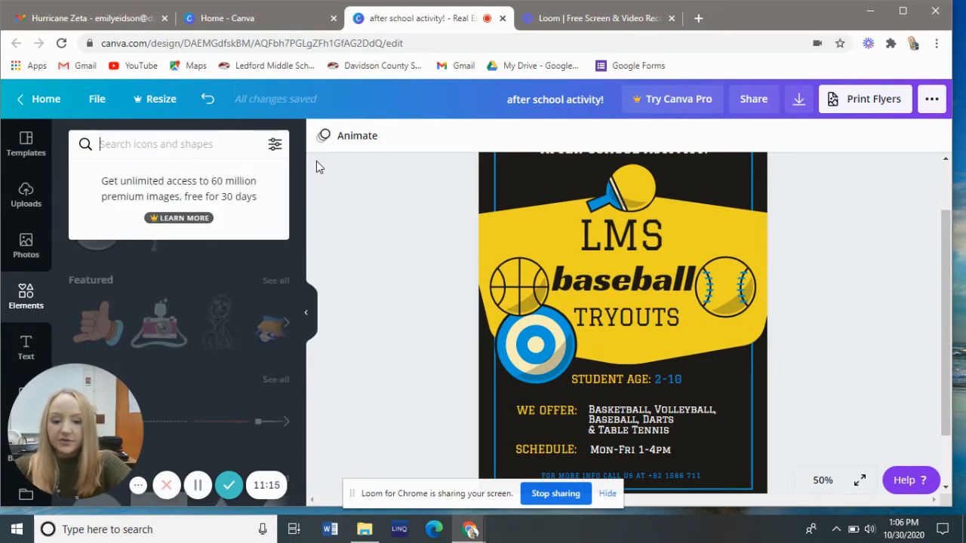
type("baseball")
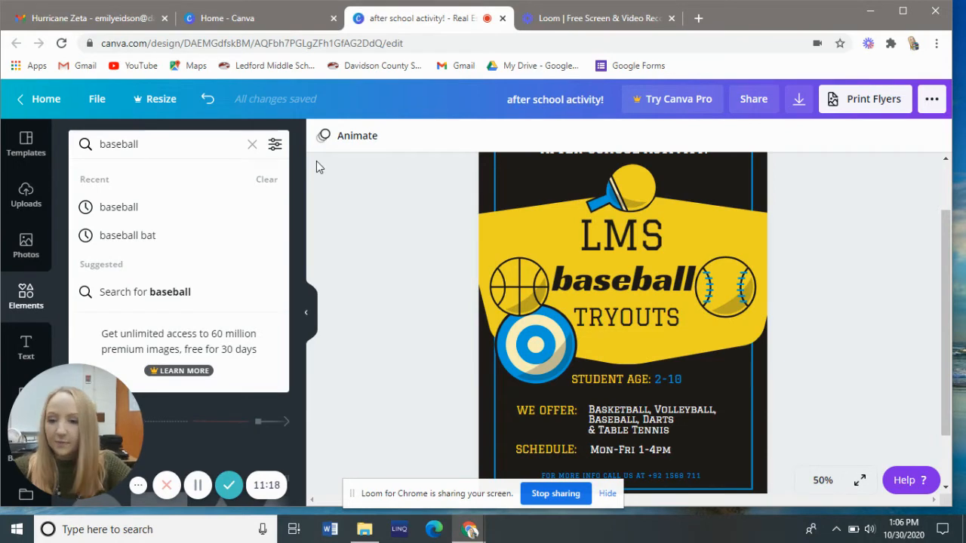
key("Return")
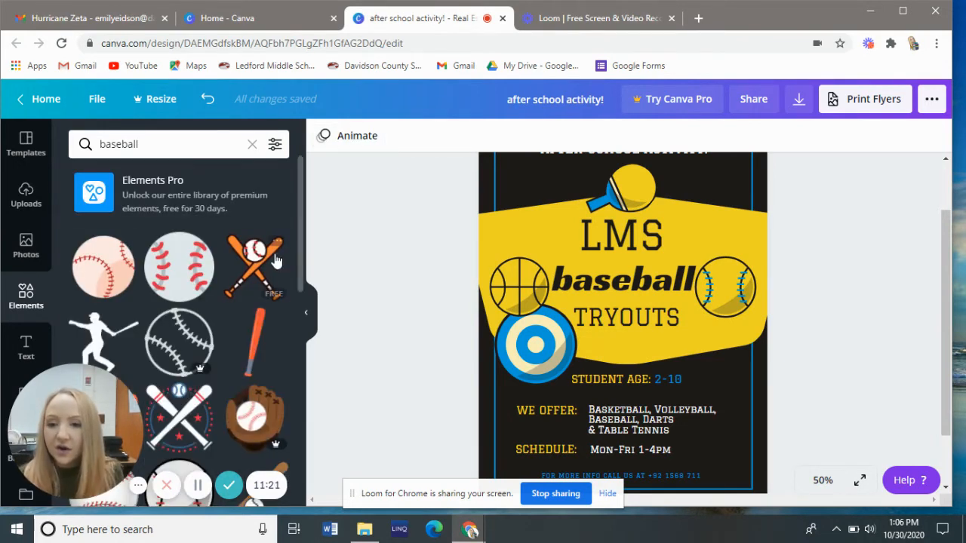
mouse_move(300, 200)
left_mouse_down()
mouse_move(283, 313)
mouse_move(286, 434)
mouse_move(284, 200)
left_mouse_up()
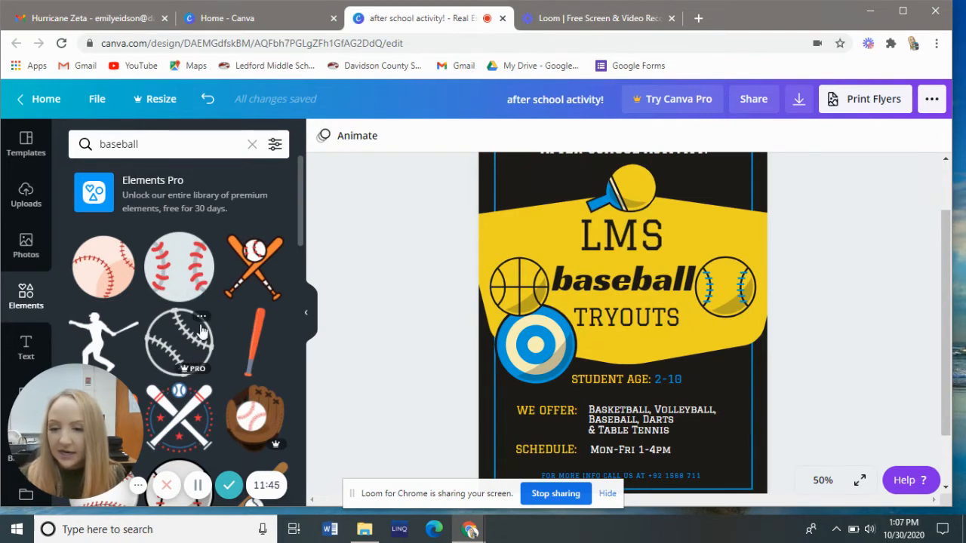
scroll(303, 189, "down", 1)
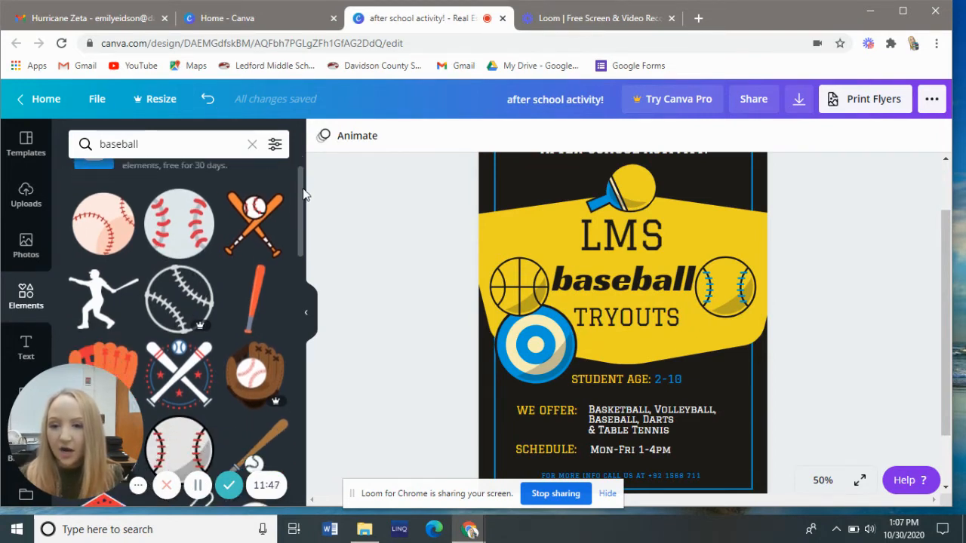
scroll(303, 196, "down", 1)
scroll(290, 193, "up", 2)
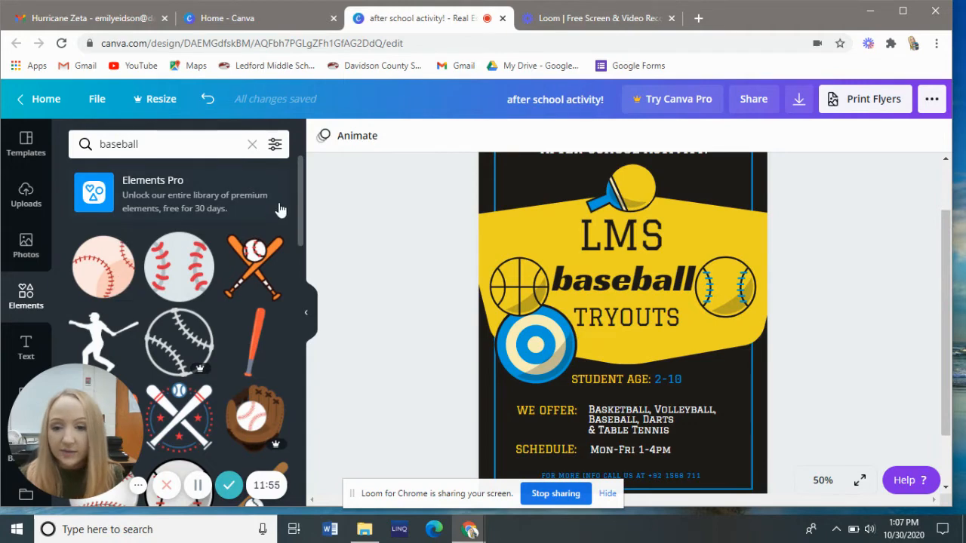
scroll(298, 211, "down", 1)
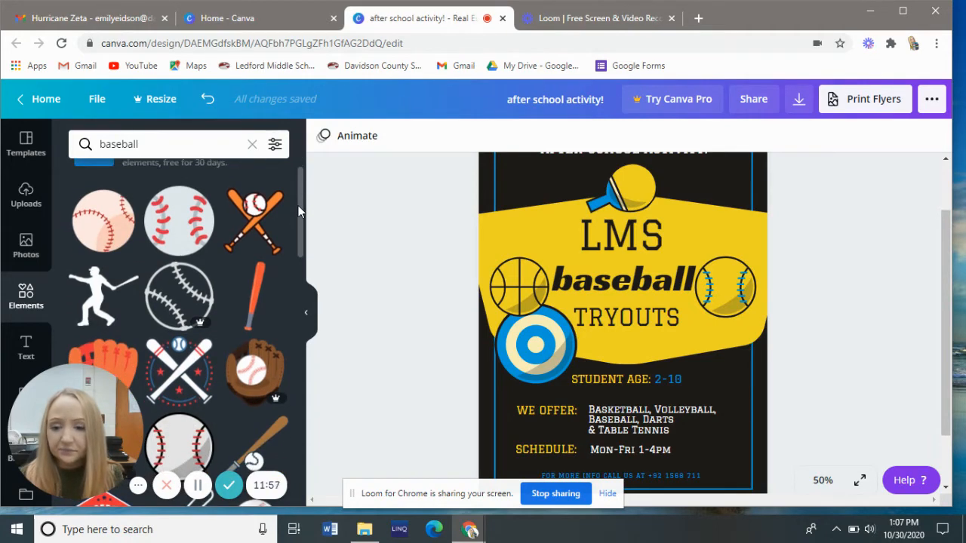
scroll(298, 213, "down", 1)
scroll(296, 215, "down", 3)
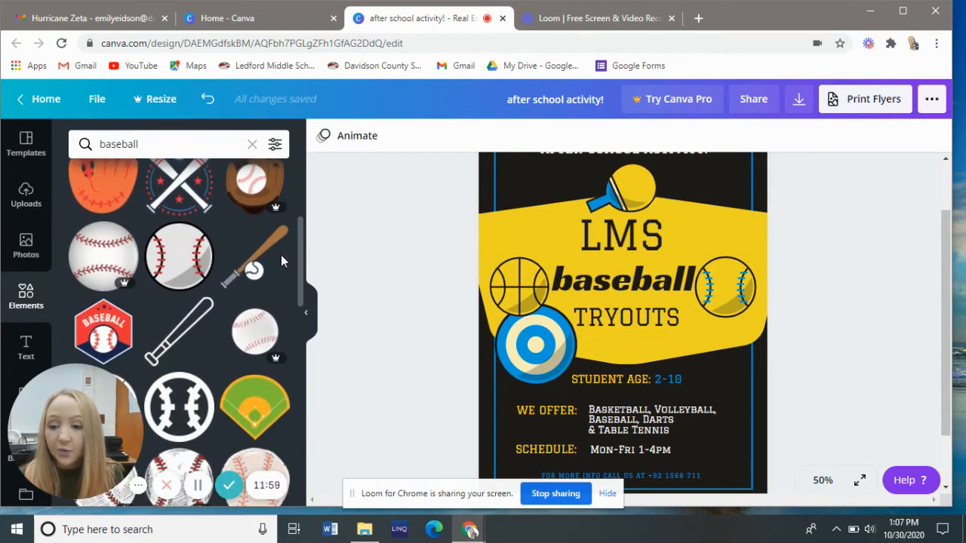
left_click(192, 258)
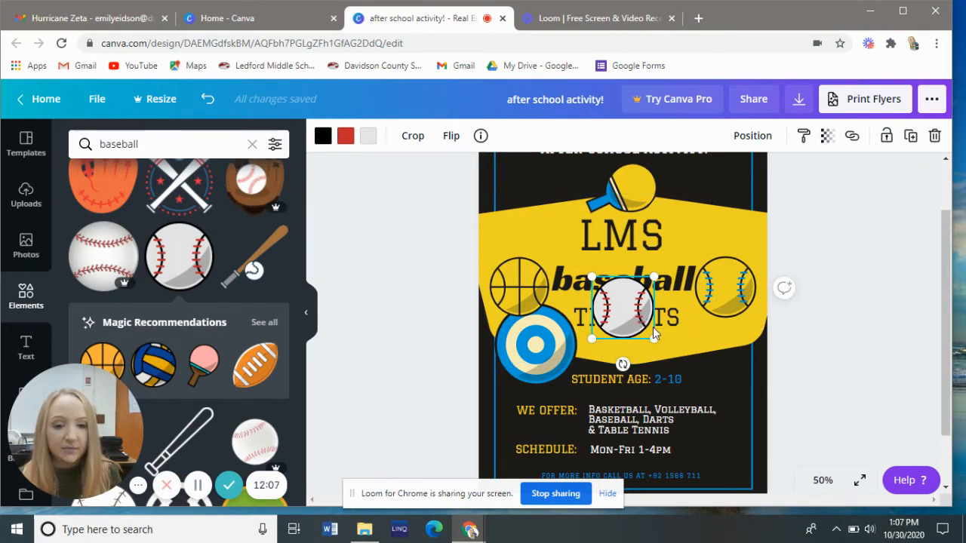
Enlarge the new baseball to match the target graphic's size, and place it opposite the target, beneath the yellow baseball
left_click_drag(654, 332, 585, 365)
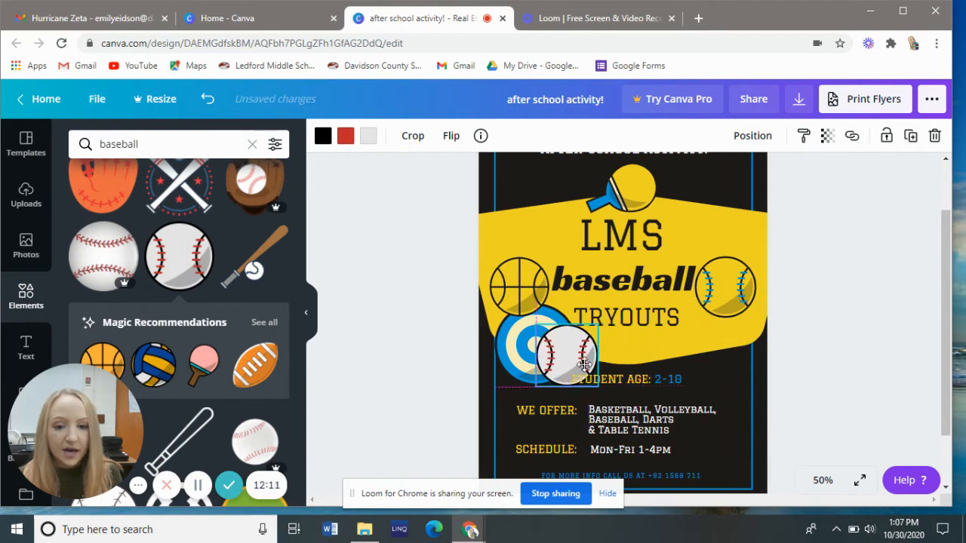
left_click_drag(536, 325, 518, 317)
left_click_drag(568, 361, 542, 352)
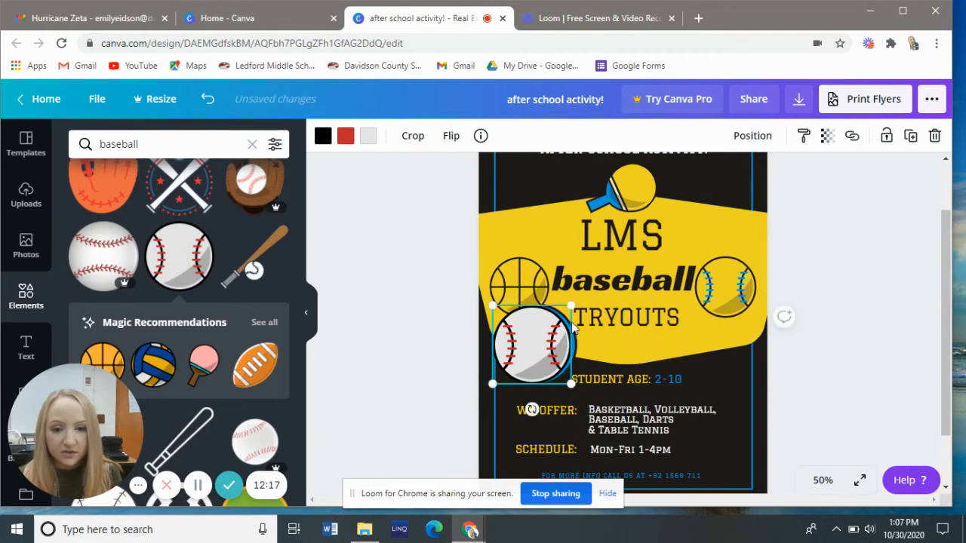
left_click_drag(572, 306, 576, 303)
left_click_drag(549, 341, 726, 338)
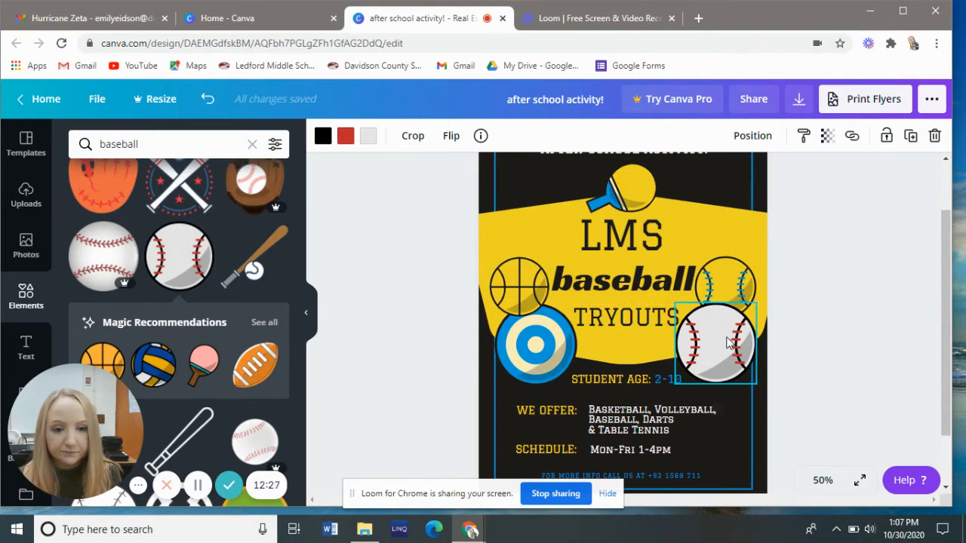
left_click_drag(727, 342, 727, 342)
left_click(853, 360)
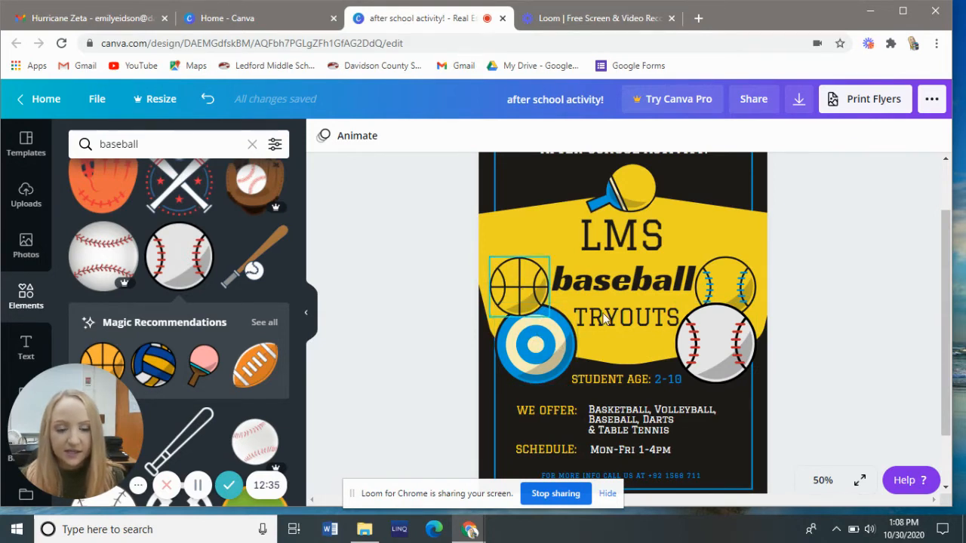
Send the new baseball one layer backward so it sits behind the yellow baseball
right_click(721, 347)
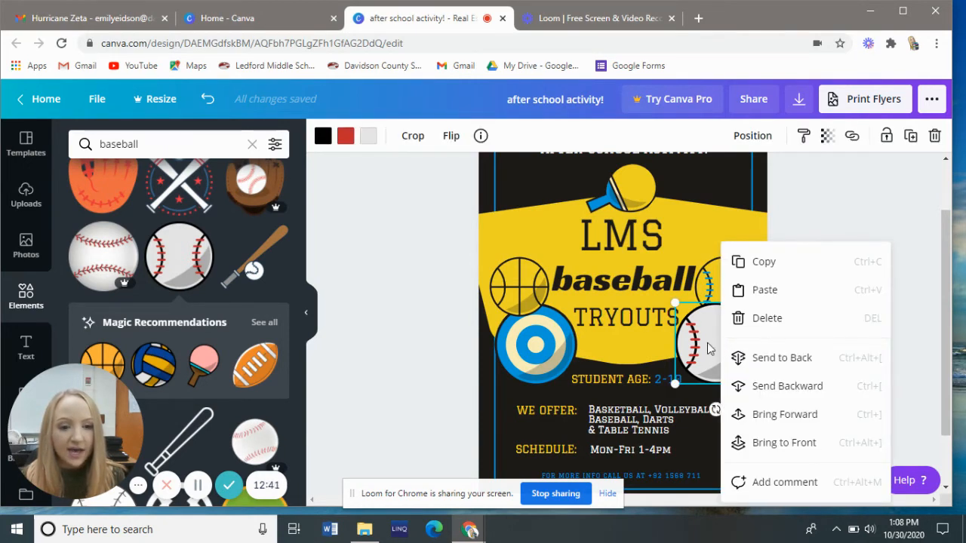
left_click(798, 388)
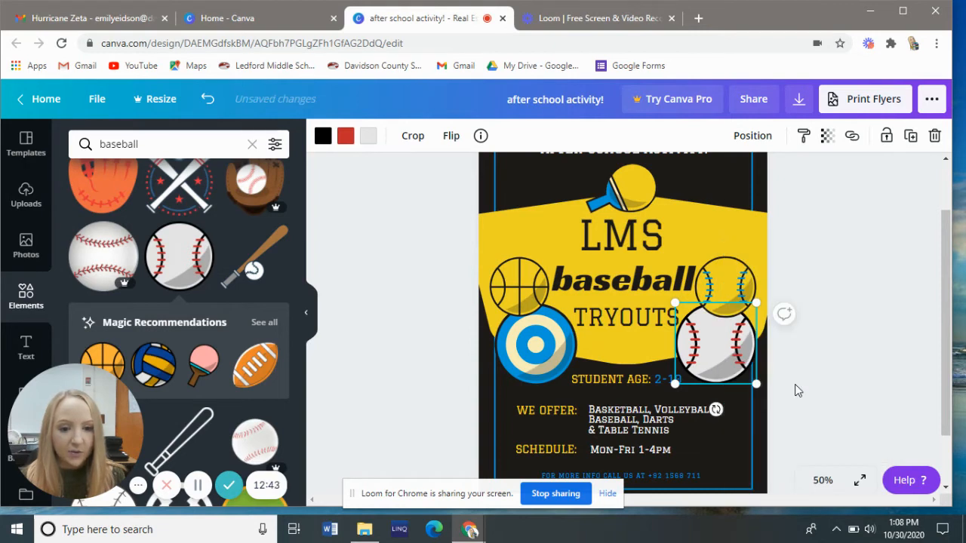
left_click(830, 335)
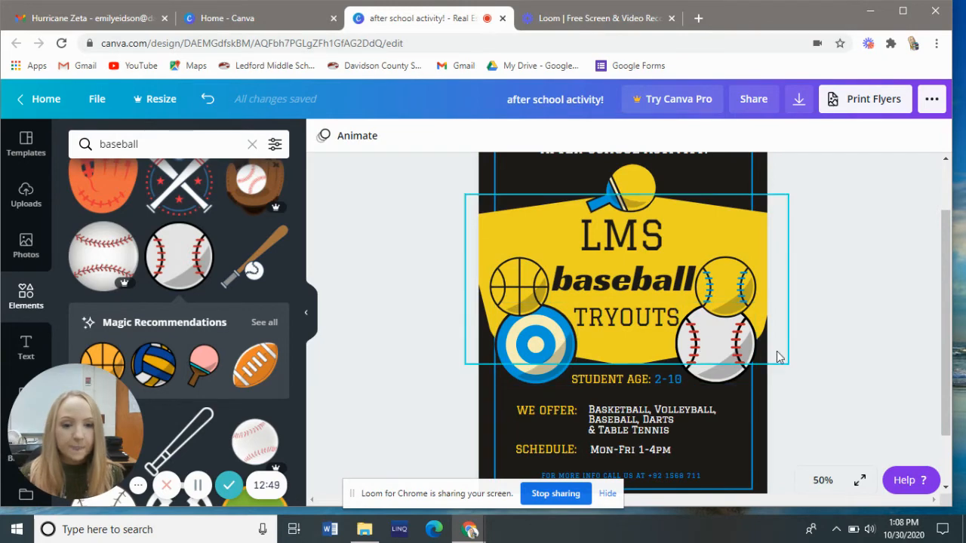
scroll(843, 360, "up", 1)
scroll(843, 360, "down", 1)
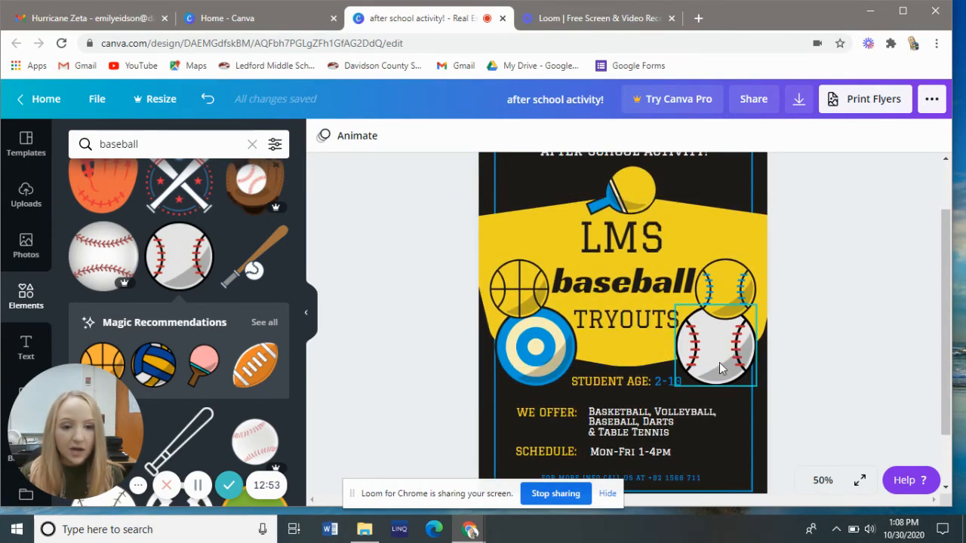
Recolor the new baseball's red stitching with the flyer's blue document color
left_click(713, 358)
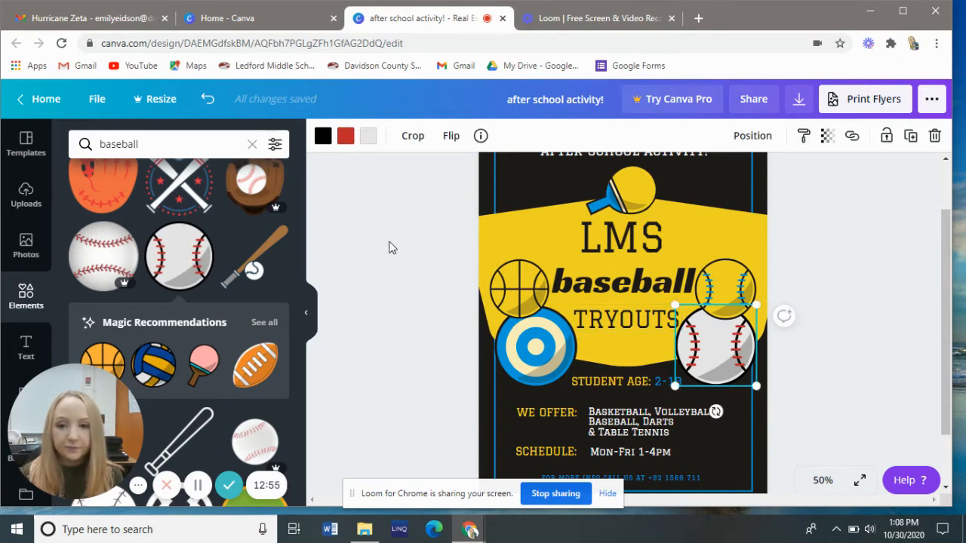
left_click(322, 137)
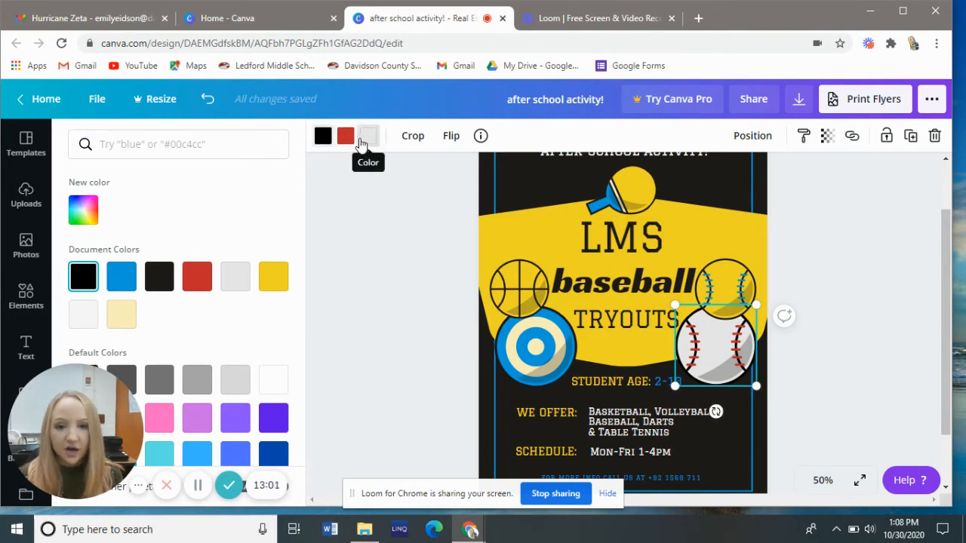
left_click(345, 138)
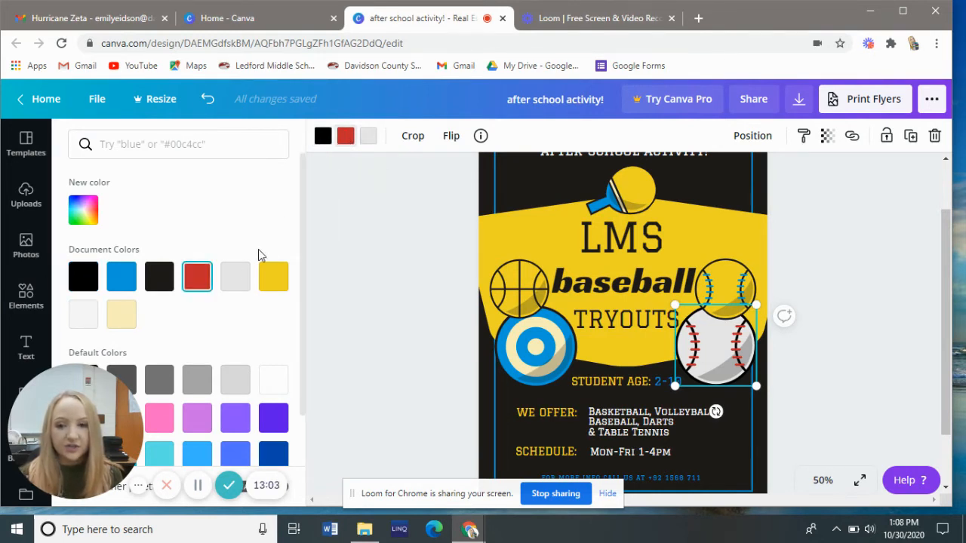
left_click(118, 283)
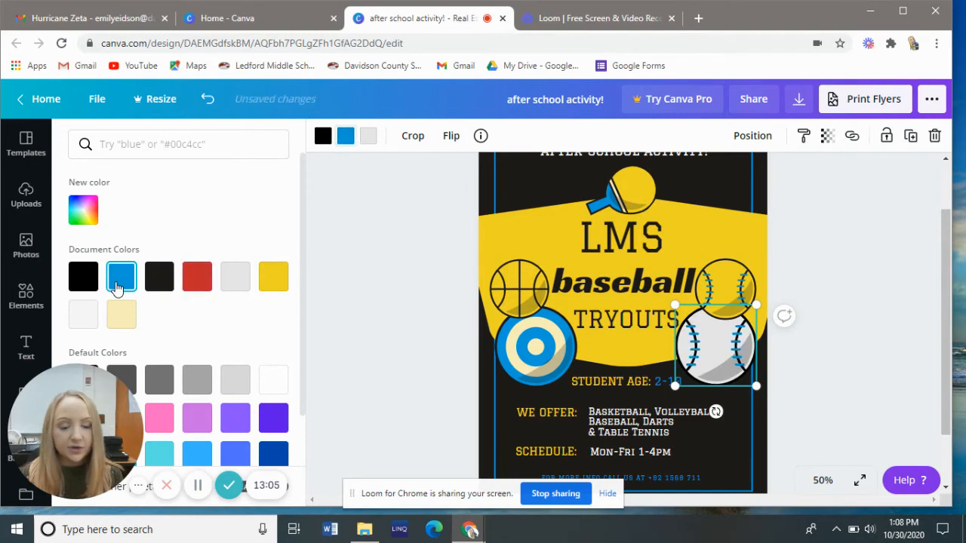
left_click(410, 297)
left_click(856, 381)
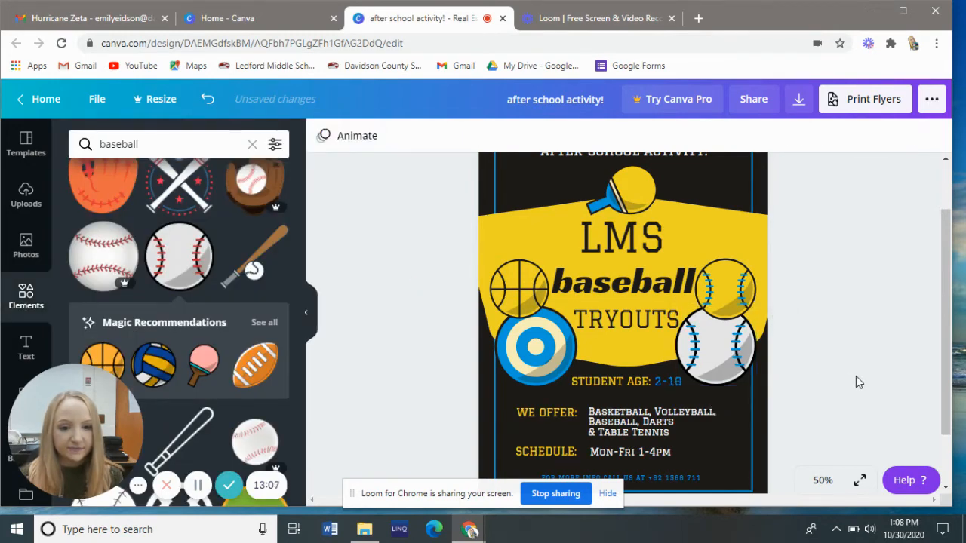
Change the new baseball's light gray fill to the flyer's yellow document color
scroll(856, 380, "up", 1)
scroll(856, 378, "down", 2)
left_click(719, 277)
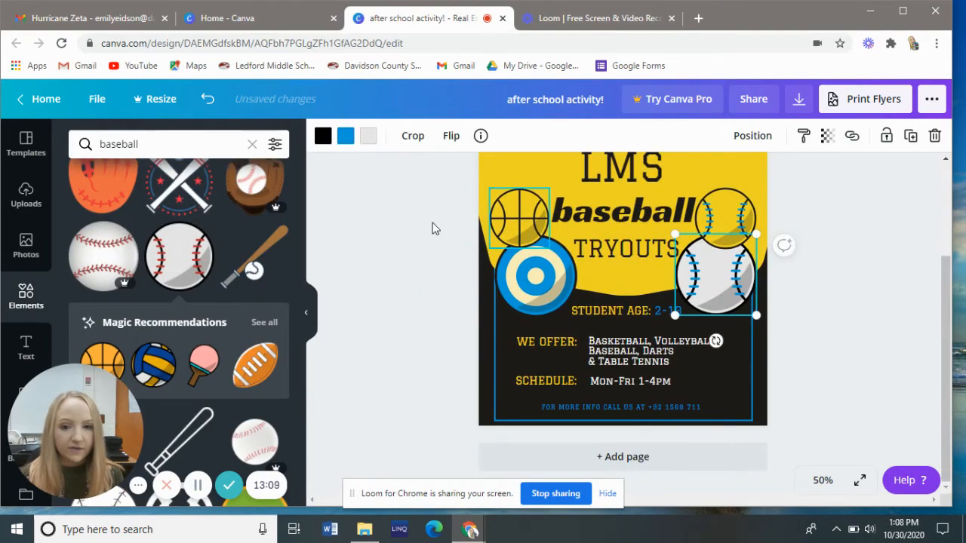
left_click(368, 136)
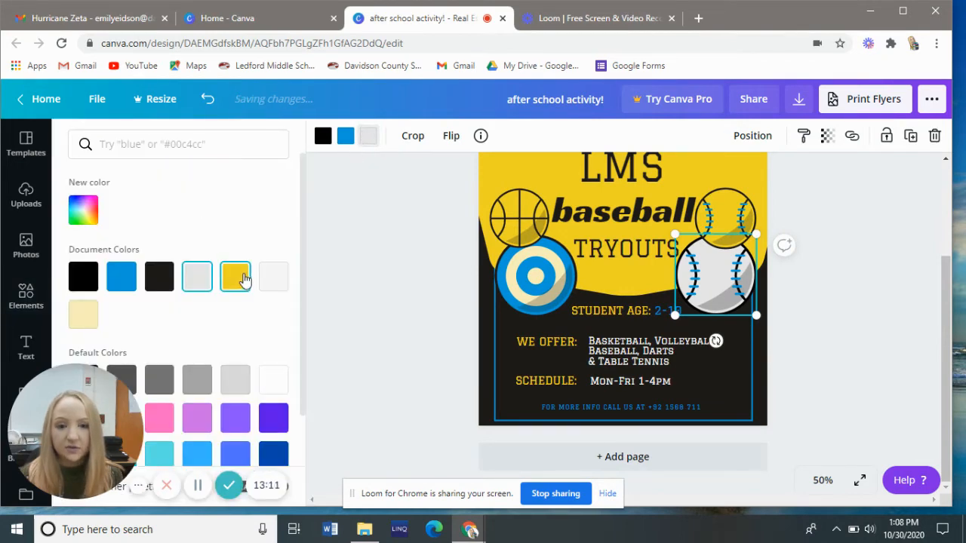
left_click(233, 277)
left_click(380, 255)
left_click(870, 345)
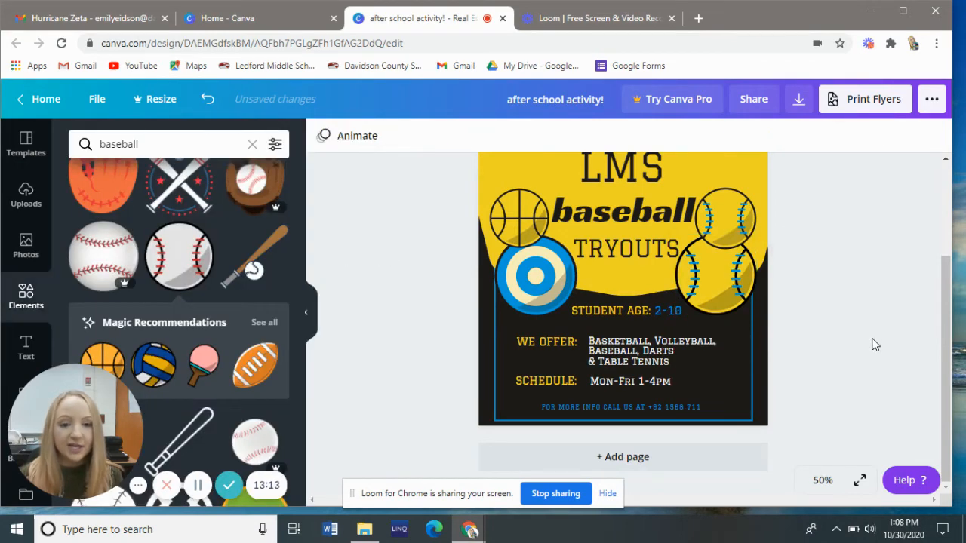
Review the whole flyer layout, from the heading and sports graphics down to the schedule and contact line
scroll(873, 345, "up", 2)
scroll(874, 345, "down", 2)
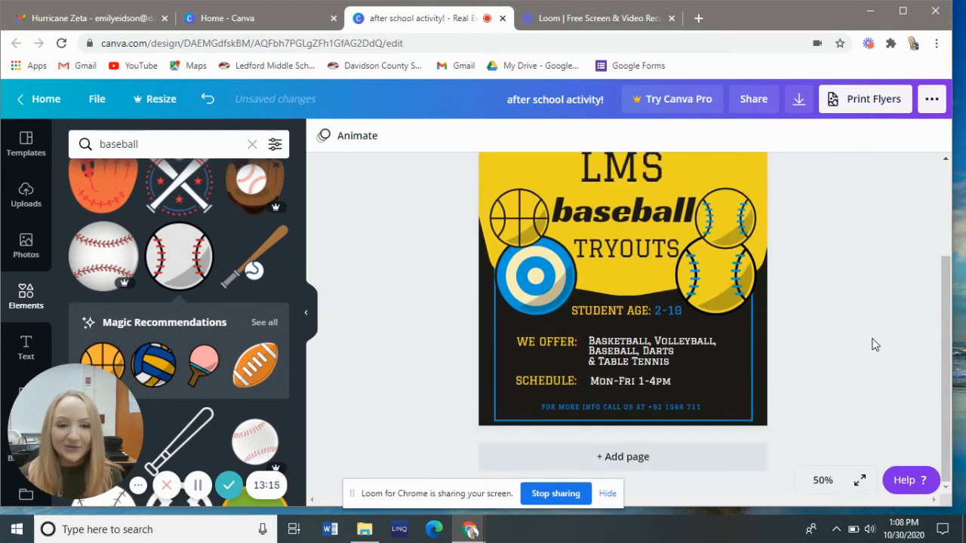
scroll(874, 345, "up", 2)
scroll(873, 345, "down", 2)
scroll(873, 345, "up", 2)
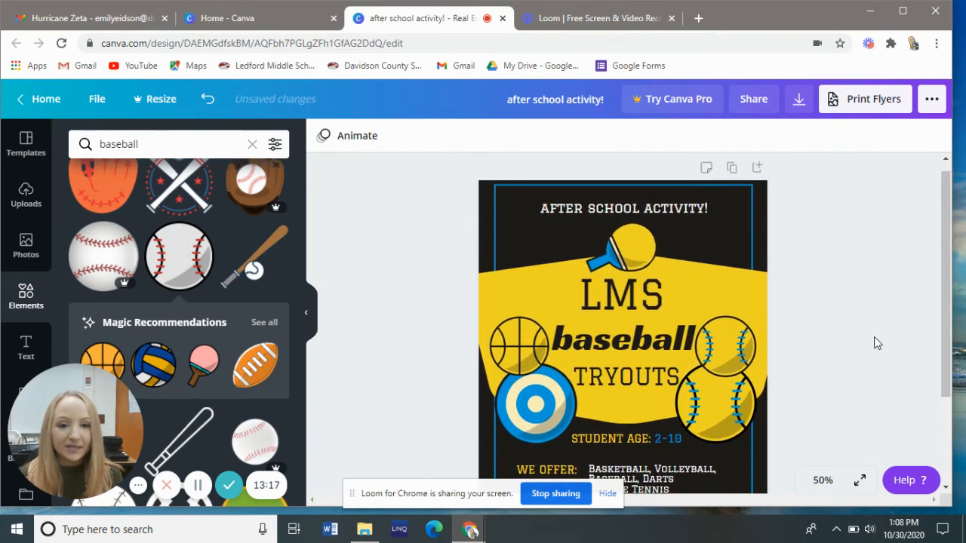
scroll(860, 334, "down", 1)
scroll(859, 332, "up", 2)
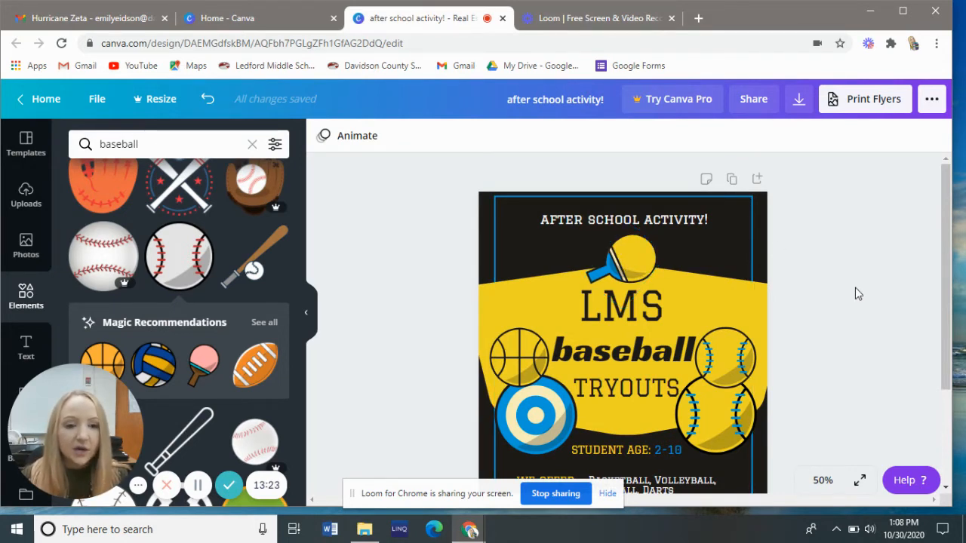
scroll(755, 264, "down", 2)
scroll(736, 243, "up", 2)
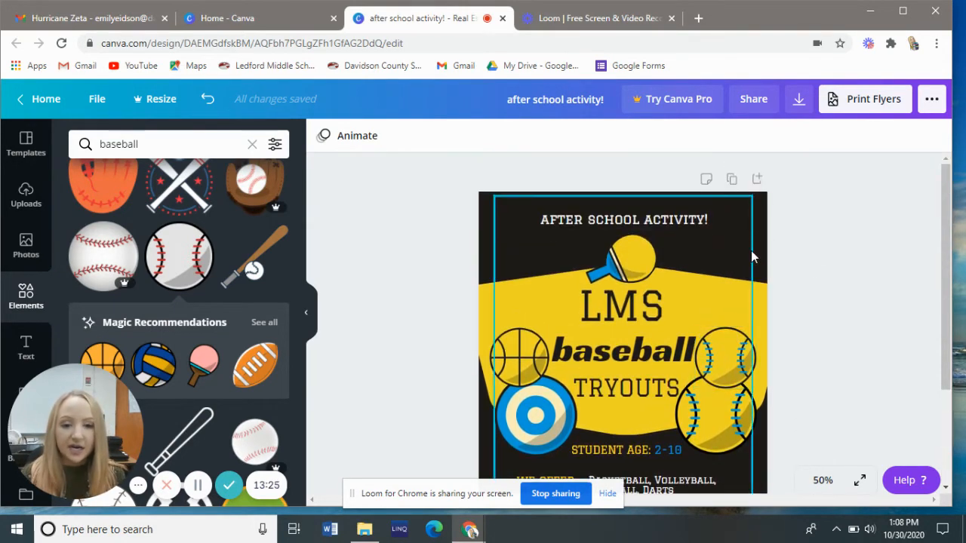
scroll(841, 251, "down", 1)
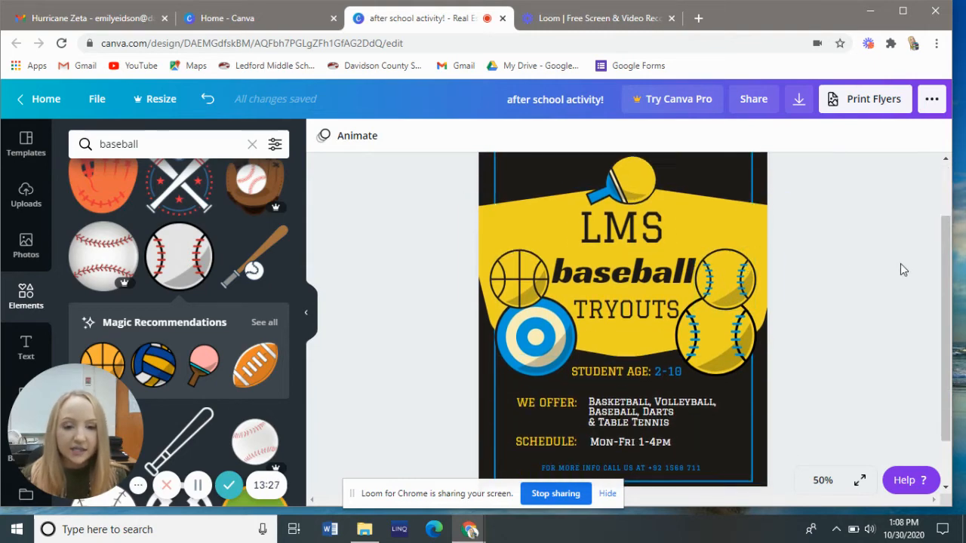
scroll(904, 269, "down", 1)
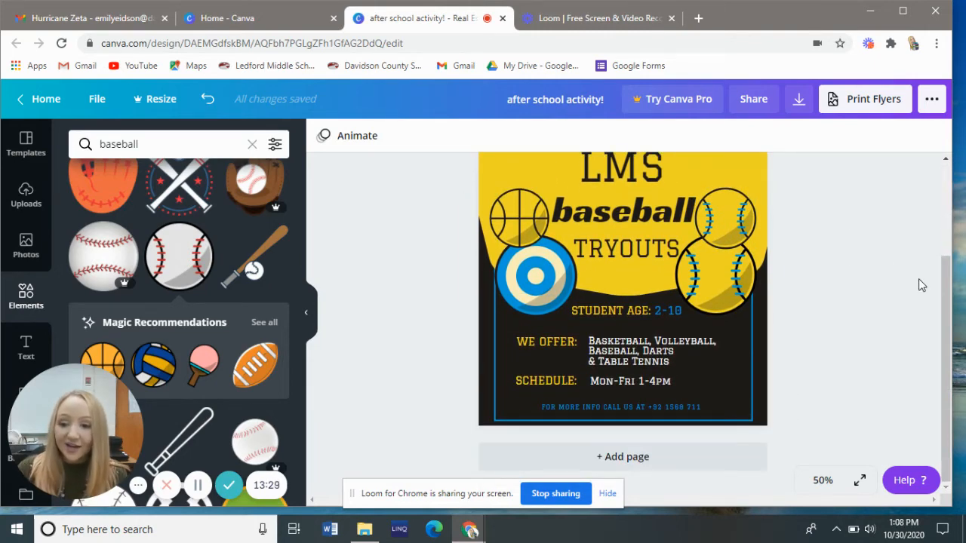
scroll(919, 279, "up", 2)
scroll(874, 274, "down", 1)
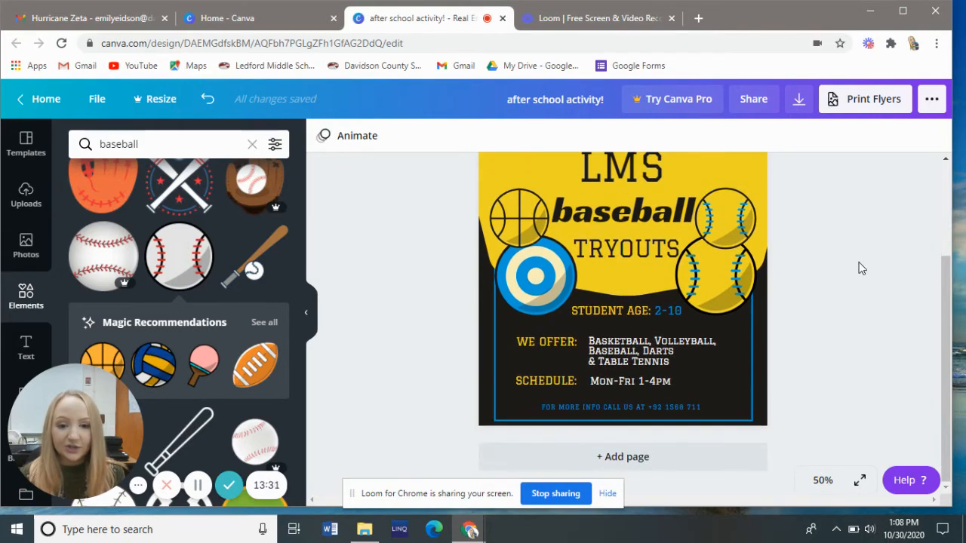
scroll(838, 263, "up", 3)
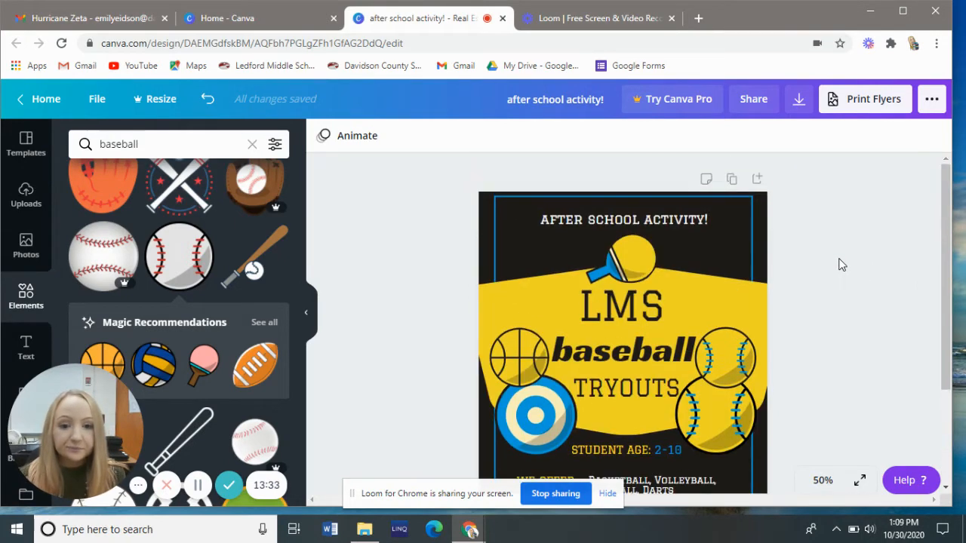
scroll(796, 299, "down", 4)
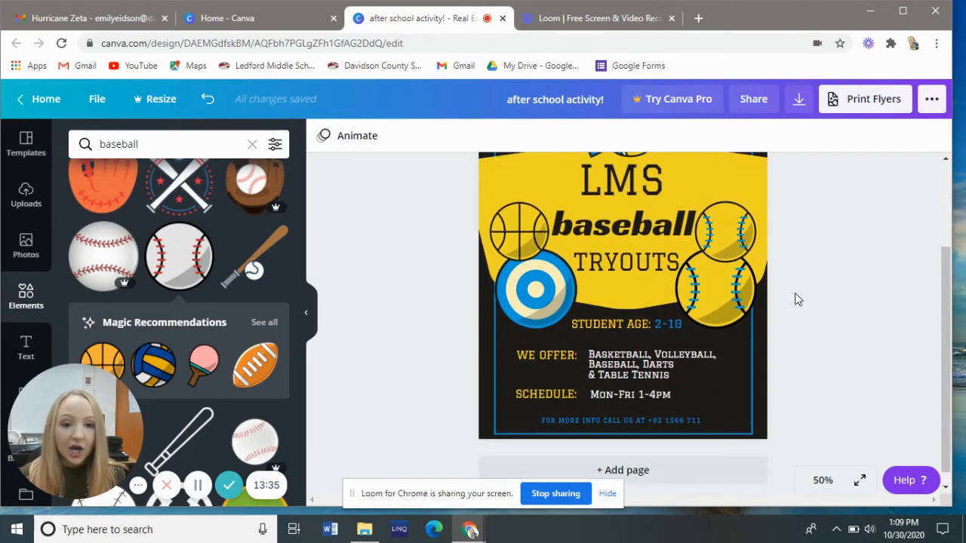
scroll(795, 299, "up", 4)
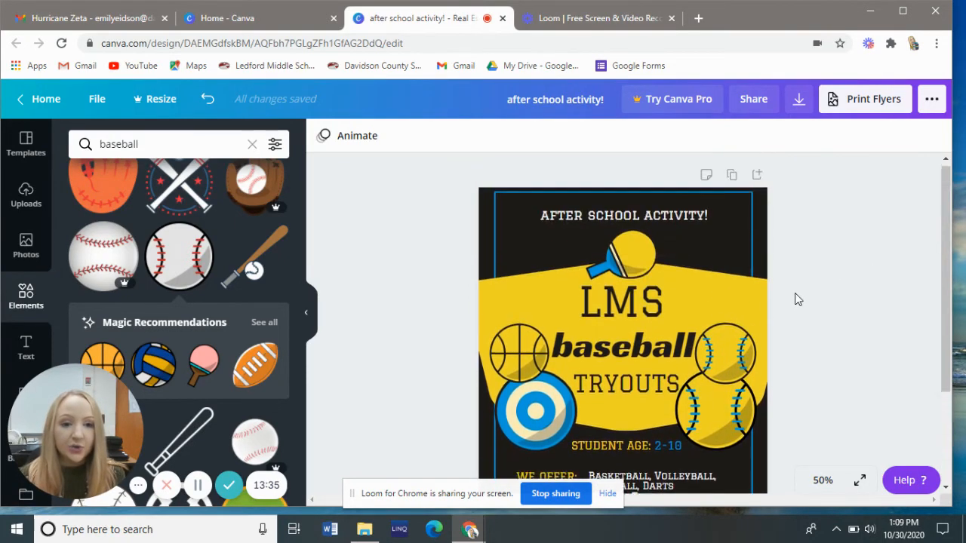
Look through the file types available for downloading the flyer, from PNG and JPG to PDF, MP4 Video and GIF
left_click(802, 101)
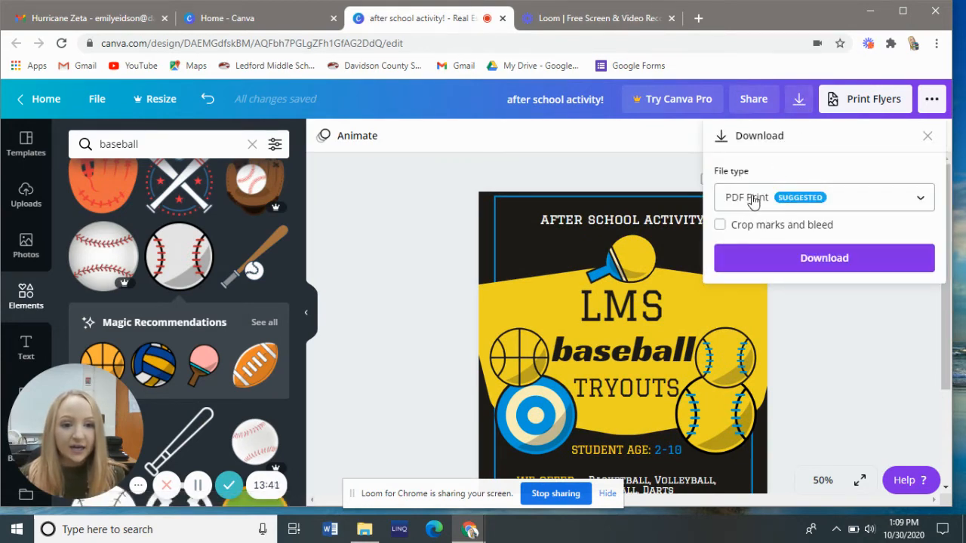
left_click(780, 200)
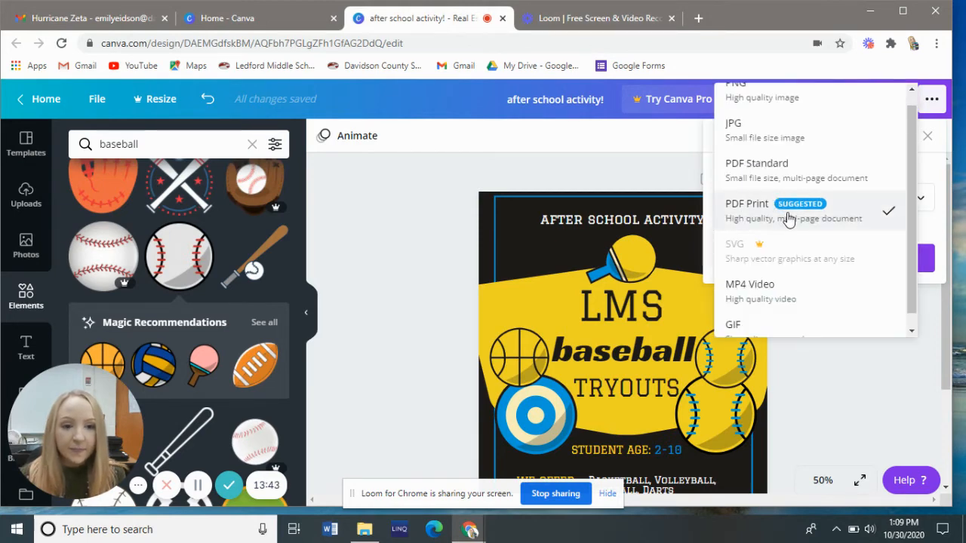
scroll(788, 219, "up", 1)
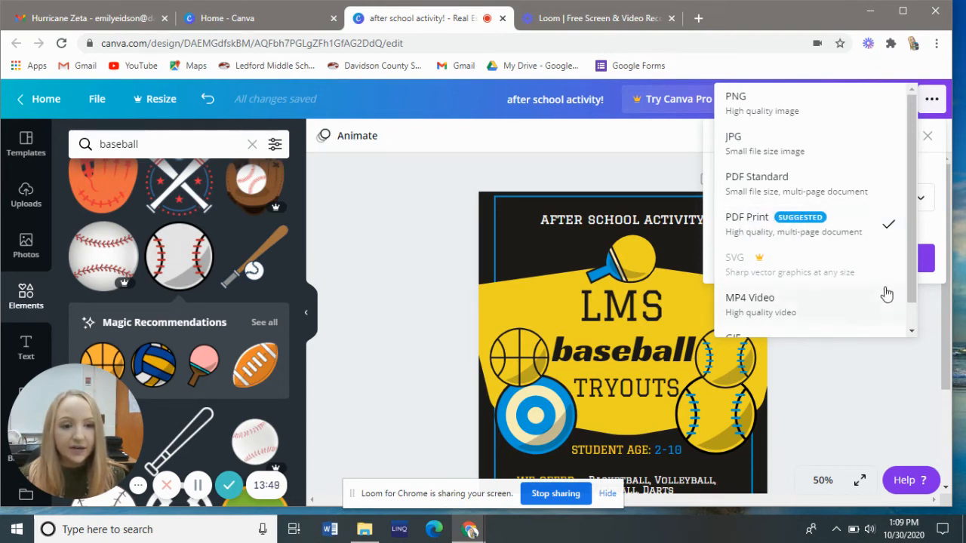
scroll(902, 281, "down", 1)
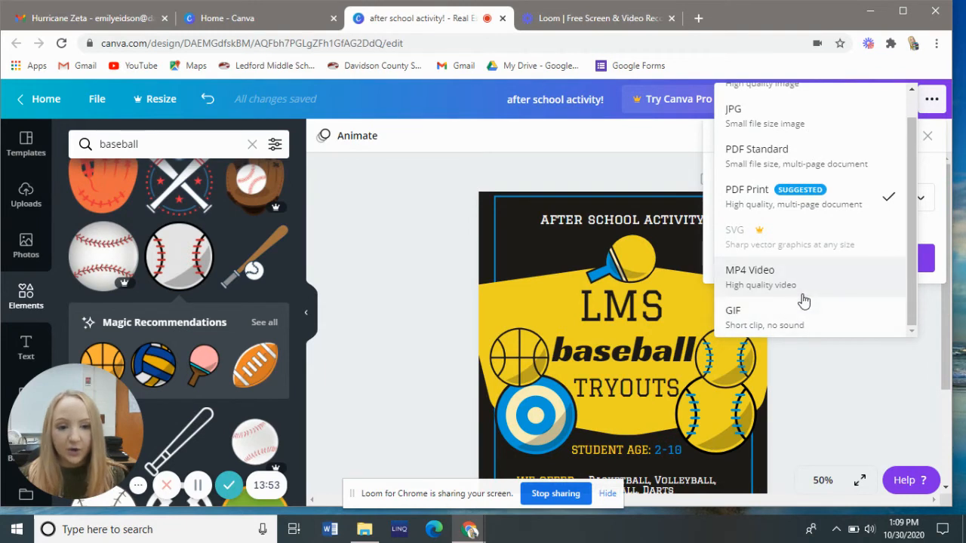
left_click(856, 356)
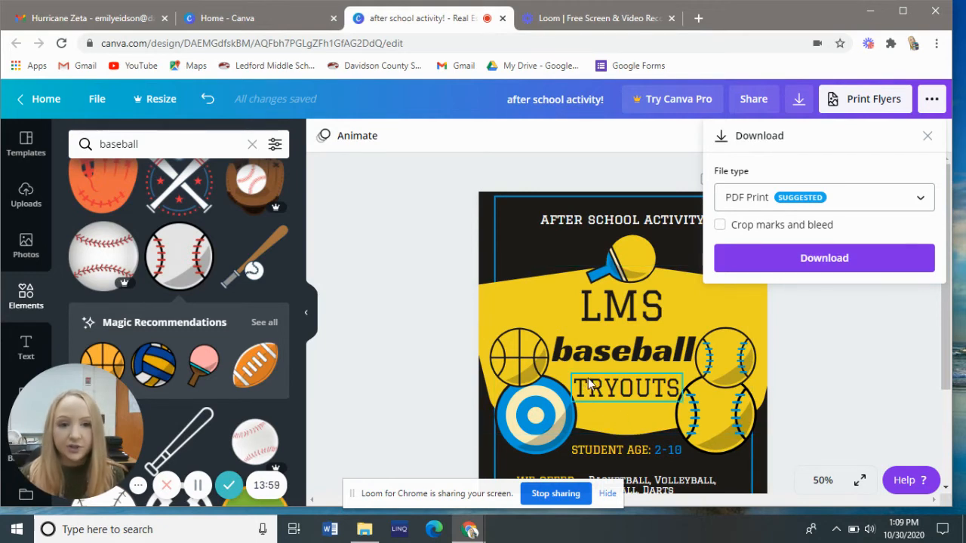
left_click(869, 369)
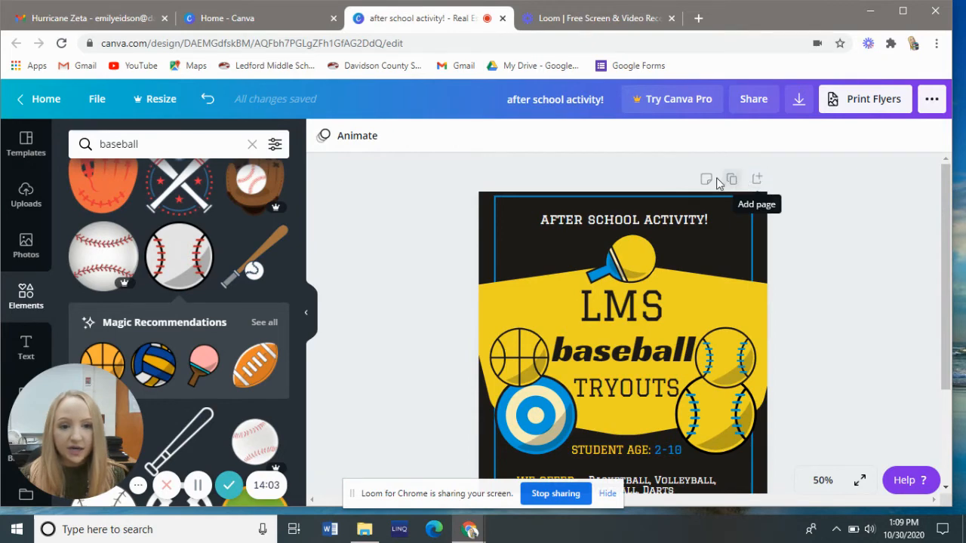
Add a blank second page after the flyer page, and delete it again
left_click(758, 180)
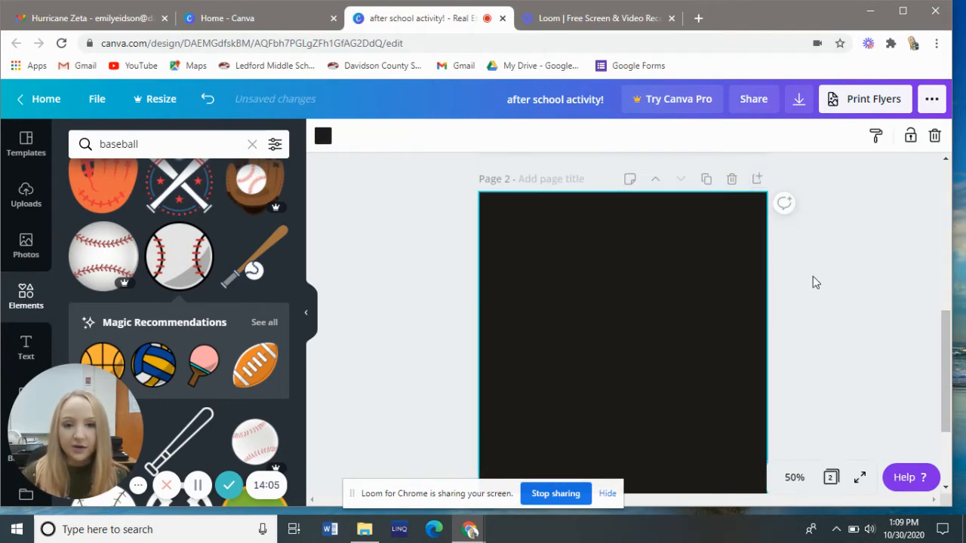
scroll(813, 277, "down", 1)
scroll(834, 328, "up", 5)
scroll(835, 329, "down", 4)
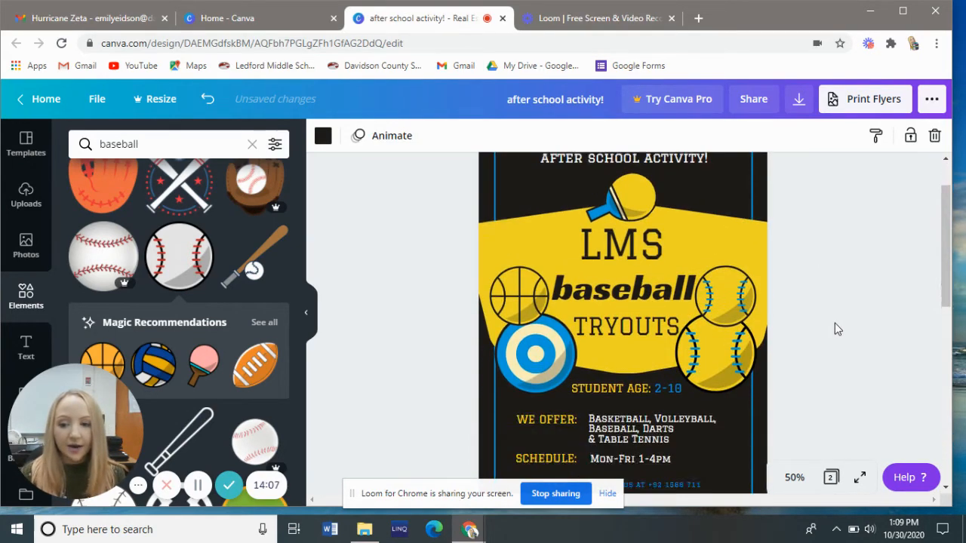
scroll(835, 329, "up", 2)
left_click(729, 254)
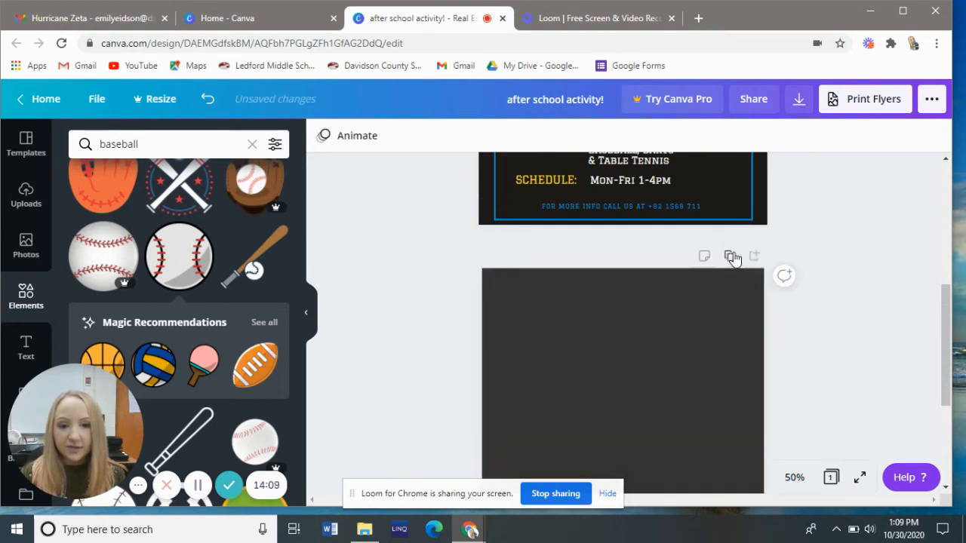
scroll(831, 317, "up", 2)
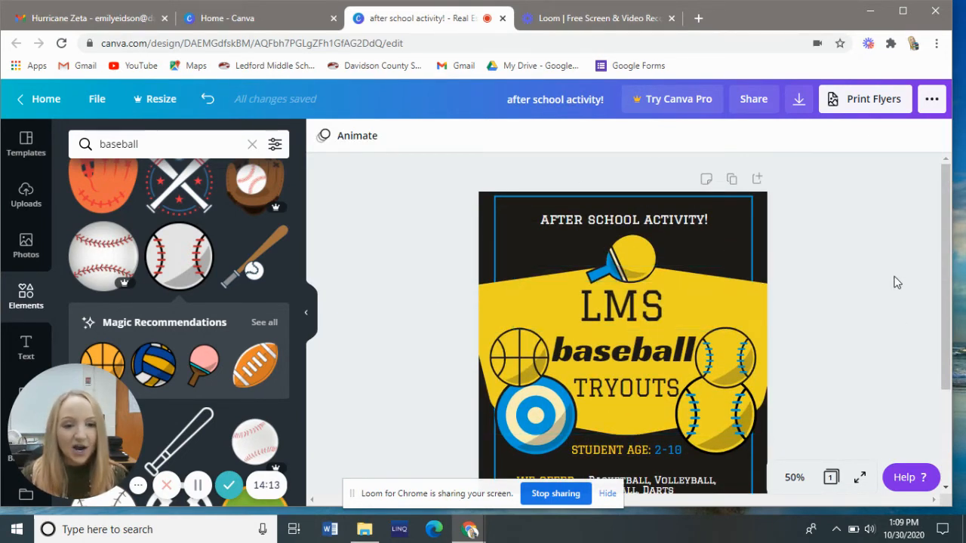
scroll(855, 275, "down", 1)
left_click_drag(940, 227, 949, 161)
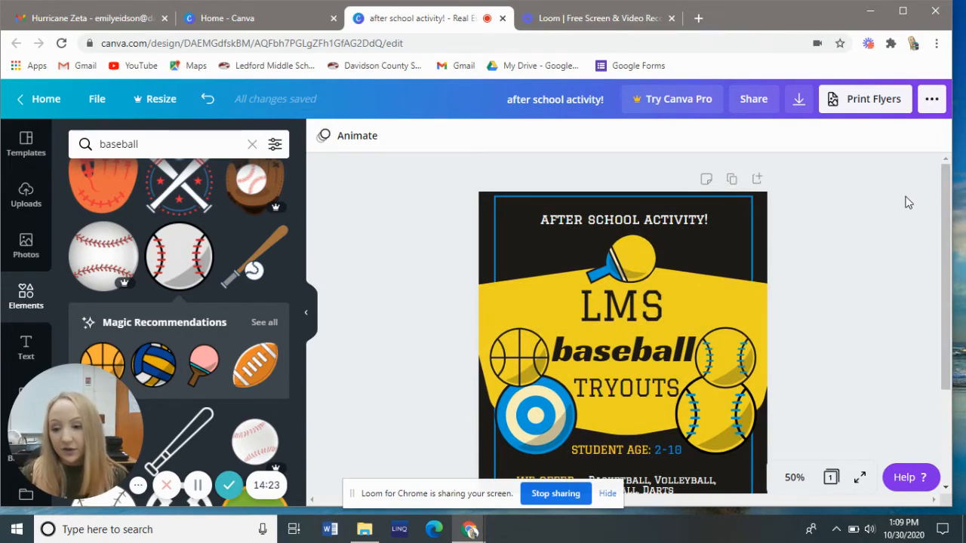
Leave the flyer for the home page and search the templates for "graphic organizer"
left_click(30, 102)
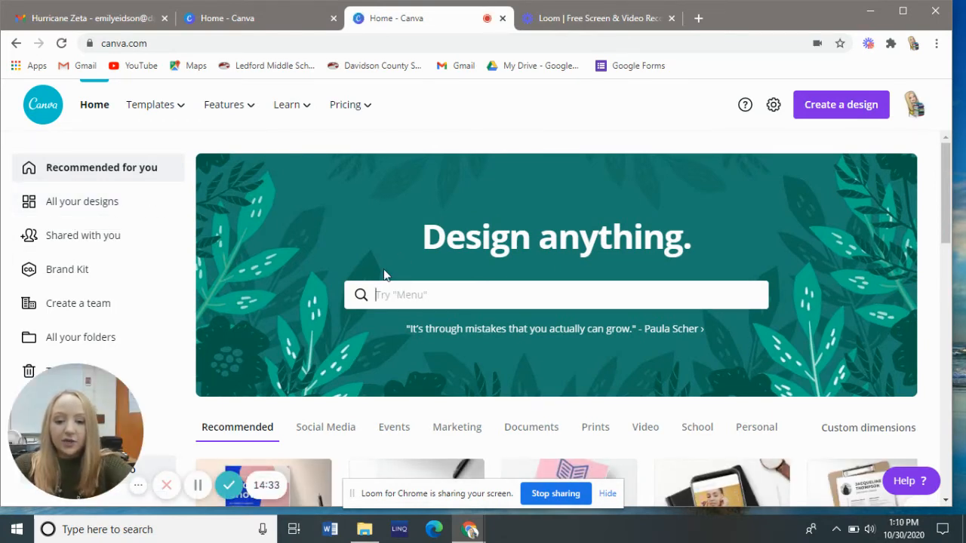
type("graphic organizer")
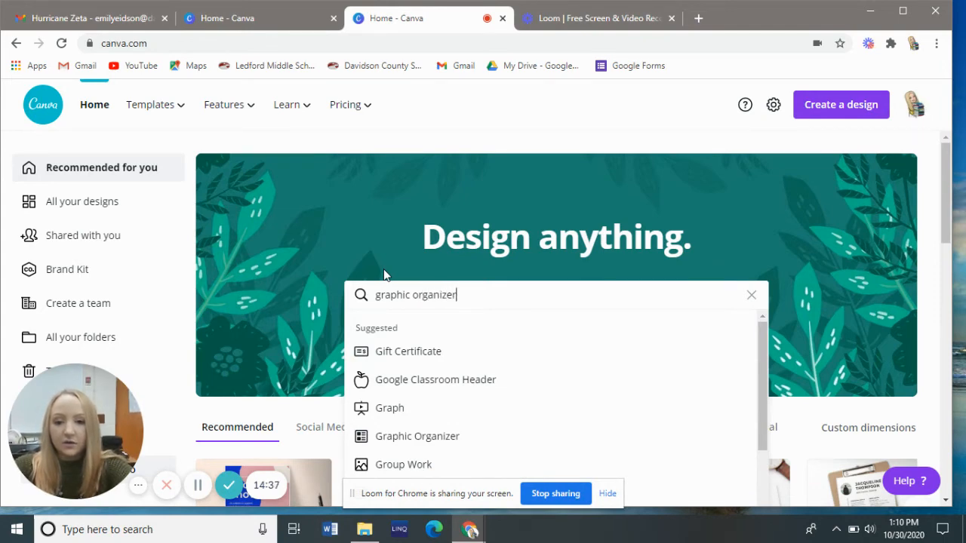
key("Return")
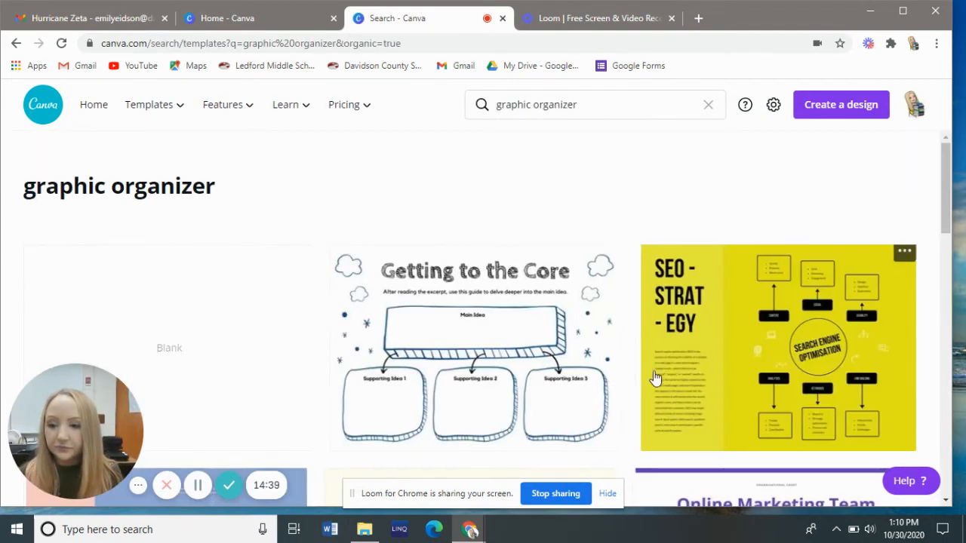
Browse the graphic organizer templates well down the results, and return to the start of the list
scroll(947, 176, "down", 1)
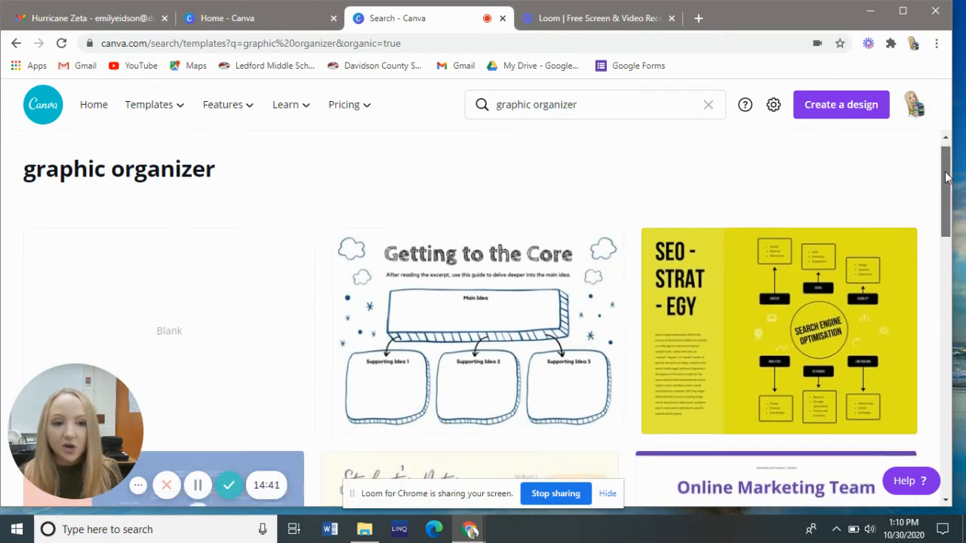
left_click_drag(948, 176, 952, 326)
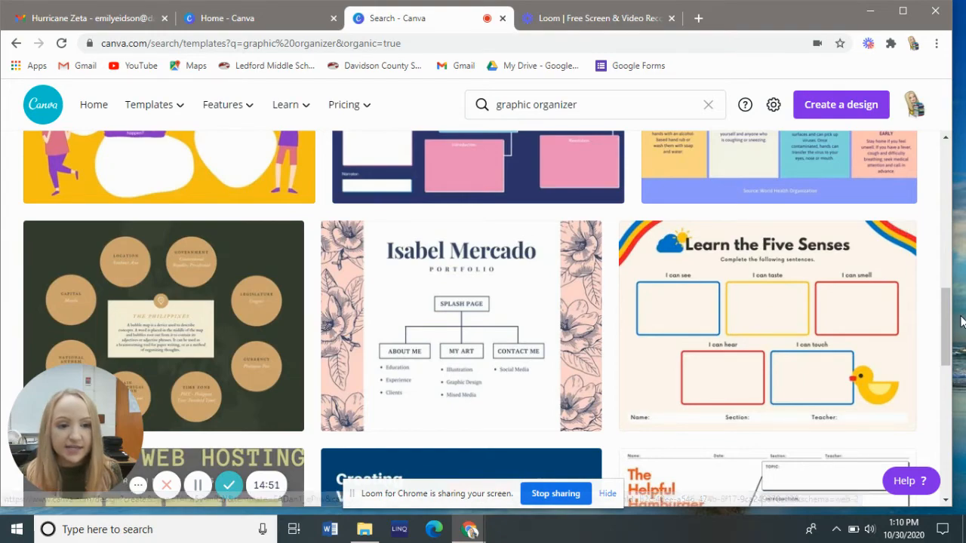
left_click_drag(953, 306, 934, 360)
scroll(934, 359, "down", 7)
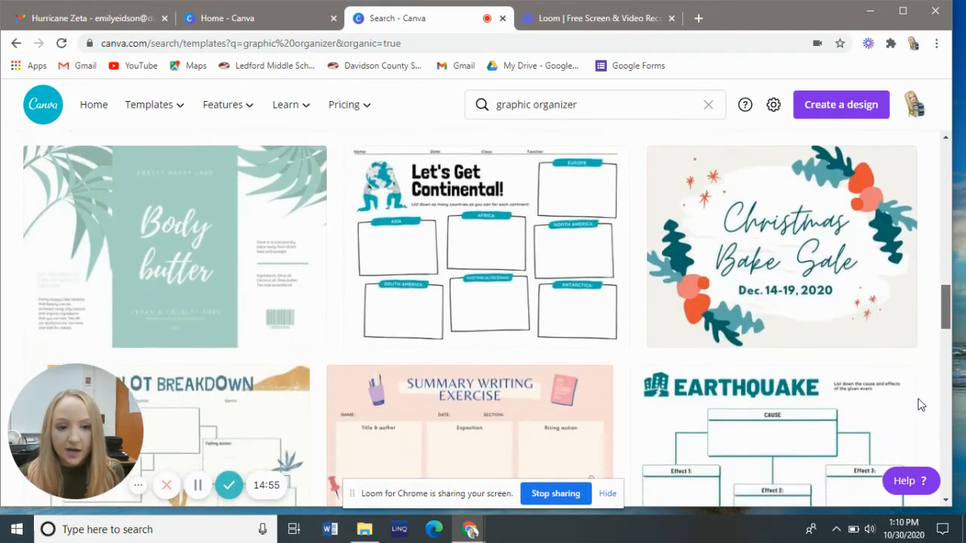
scroll(910, 438, "down", 5)
scroll(901, 409, "up", 7)
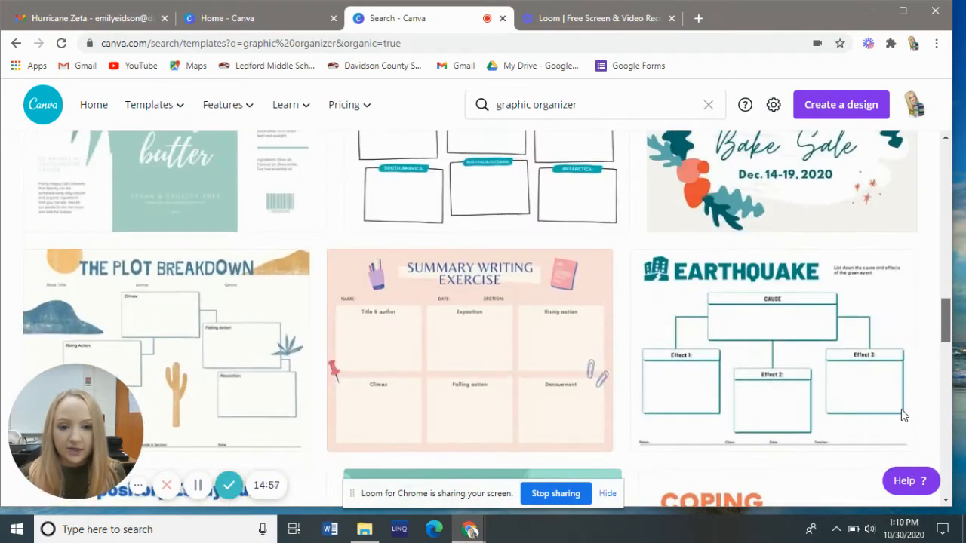
scroll(902, 317, "up", 10)
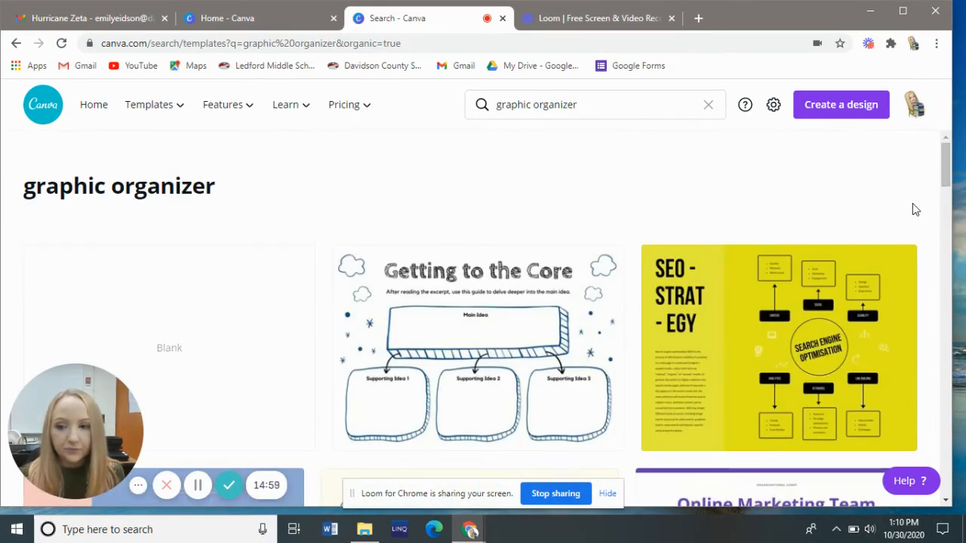
Search the templates for "worksheet" instead and look through the first rows of worksheet designs
triple_click(538, 105)
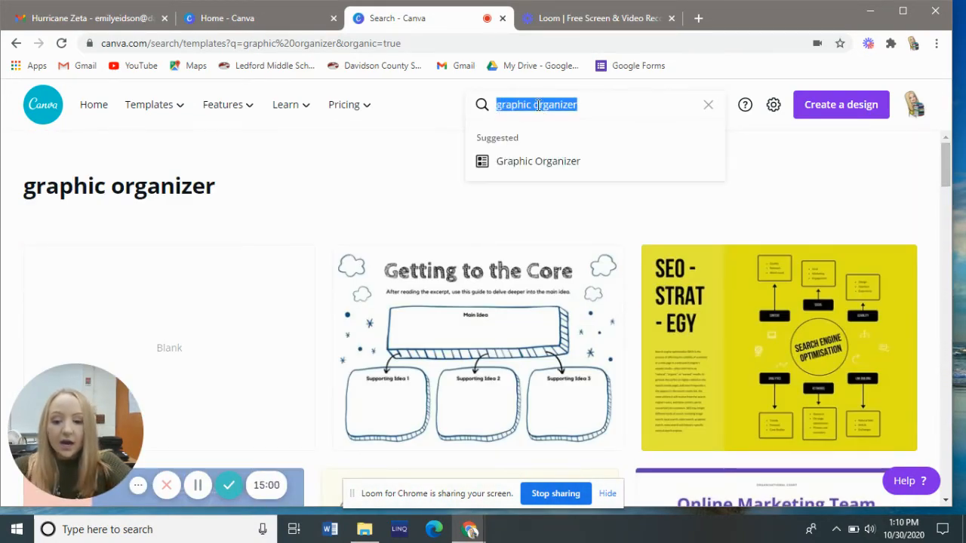
type("worksheet")
key("Return")
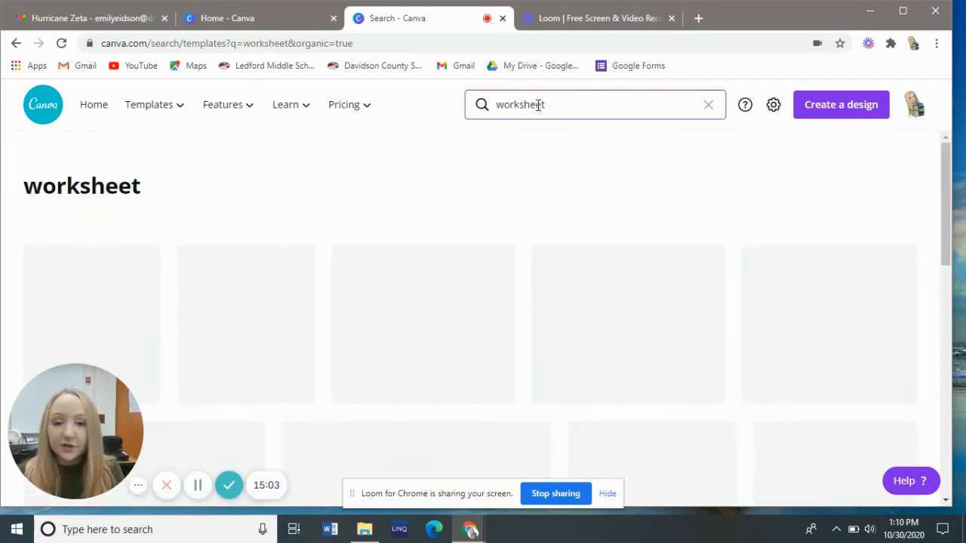
scroll(815, 348, "down", 1)
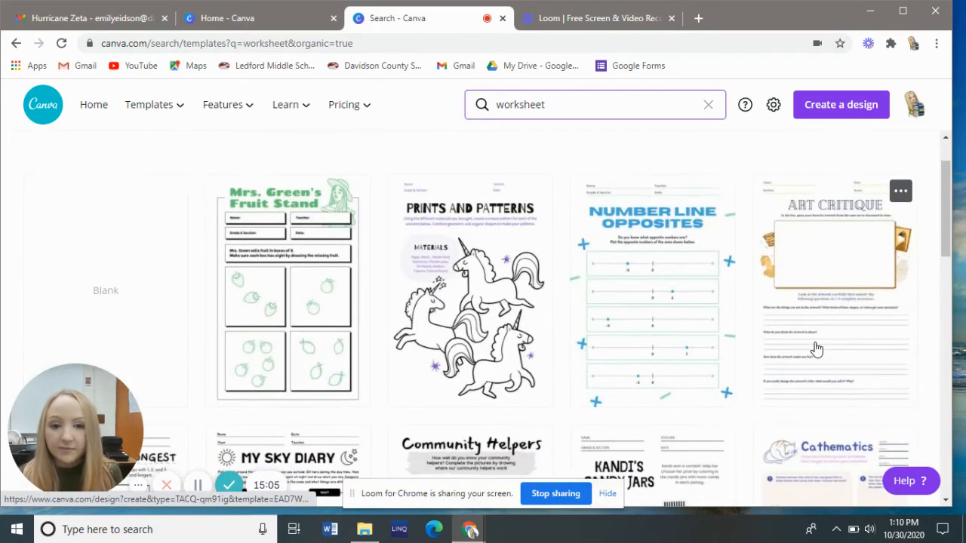
scroll(819, 348, "down", 4)
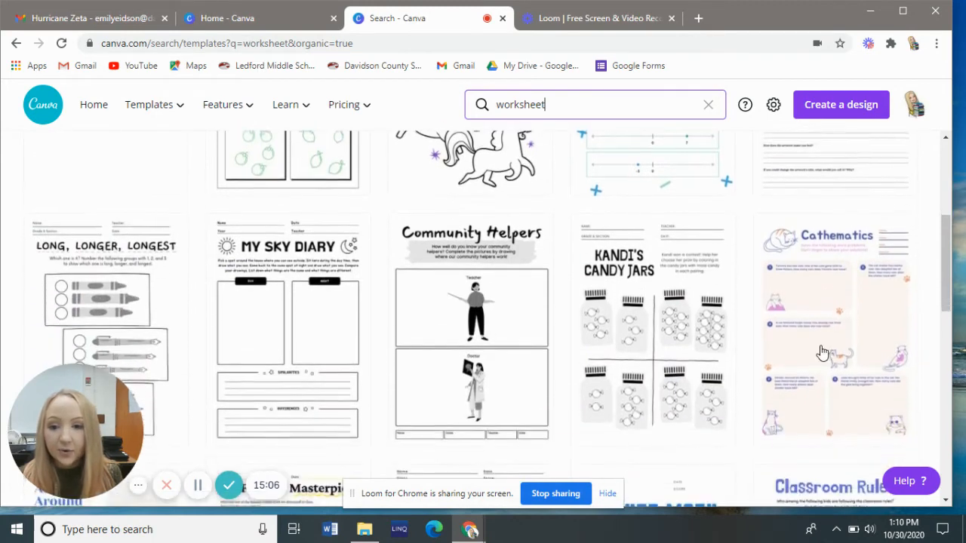
scroll(822, 353, "down", 1)
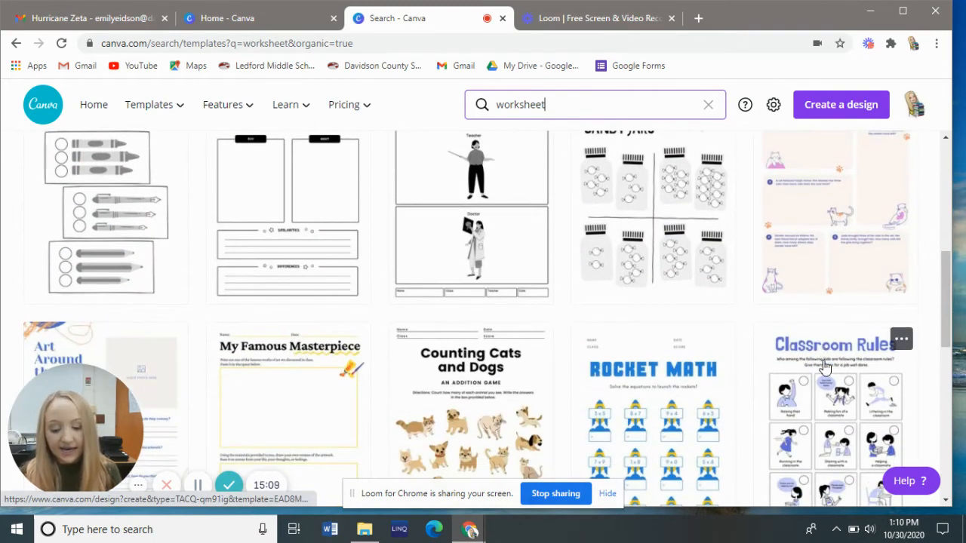
scroll(679, 219, "up", 4)
Clear the worksheet search, return to the home page and empty its search field of the graphic organizer term
left_click(481, 110)
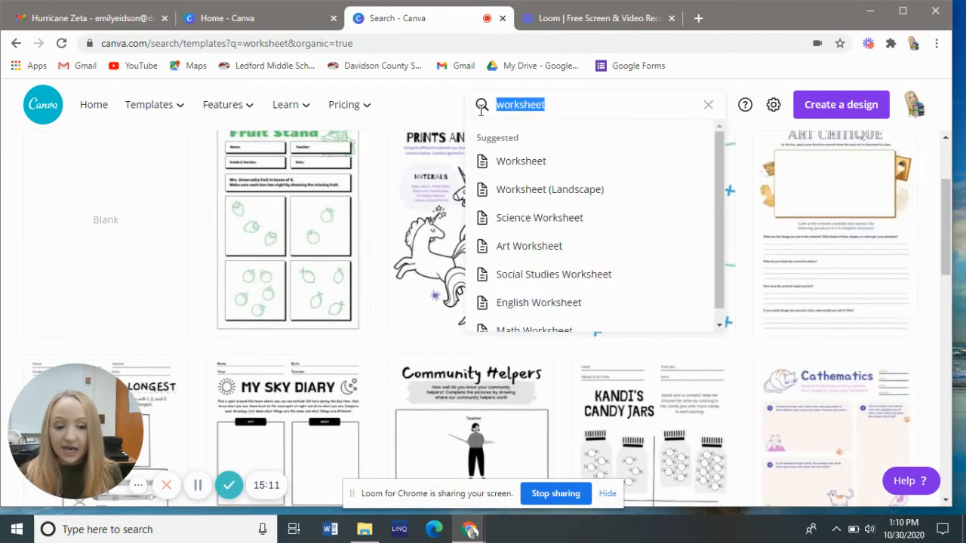
key("BackSpace")
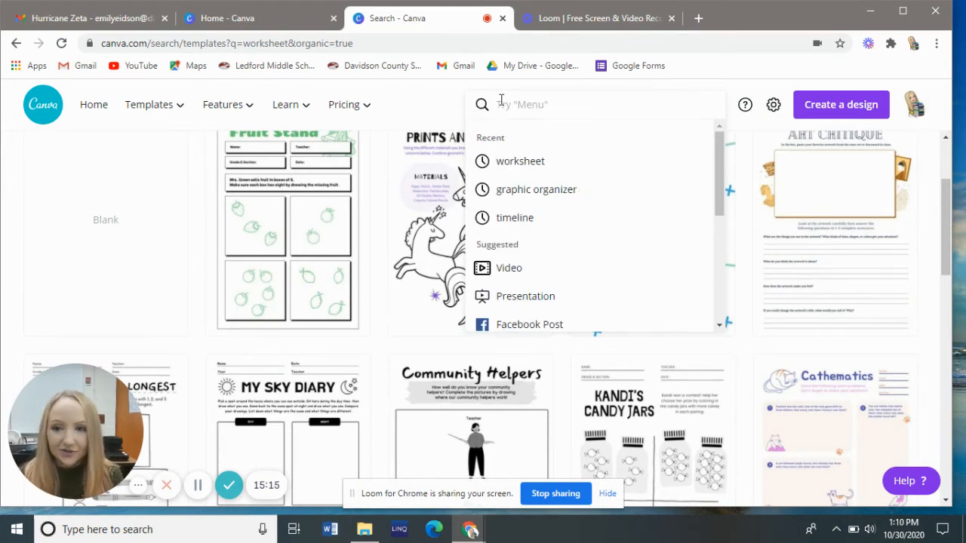
left_click(400, 107)
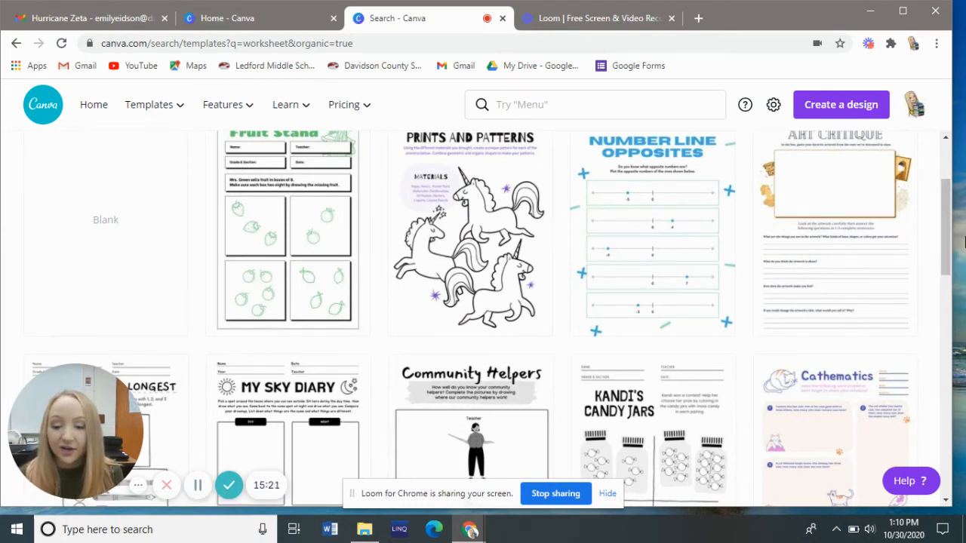
left_click(104, 109)
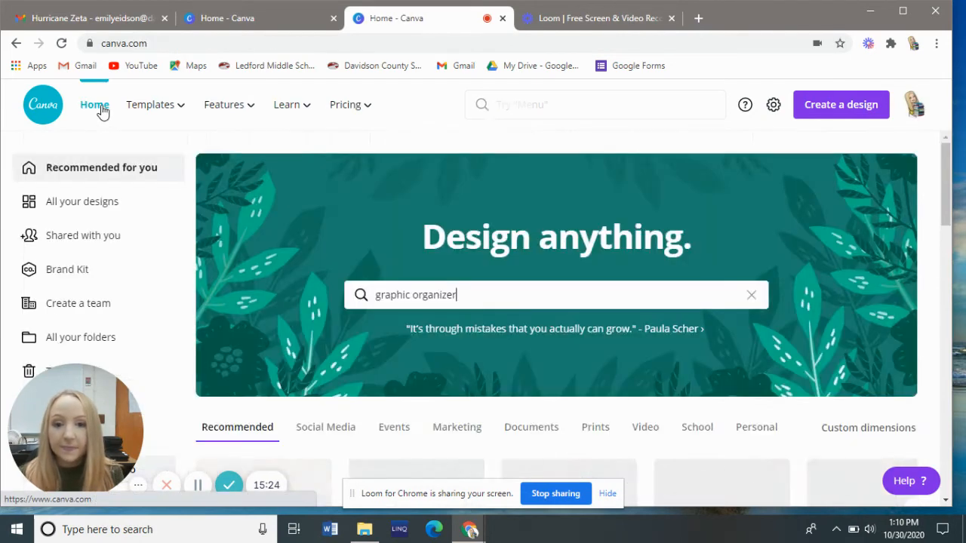
left_click_drag(471, 295, 313, 264)
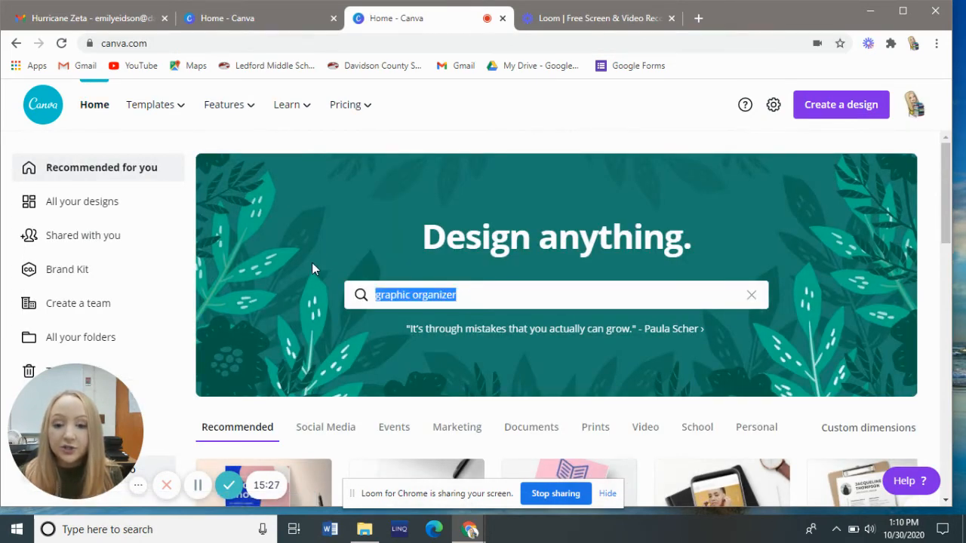
key("BackSpace")
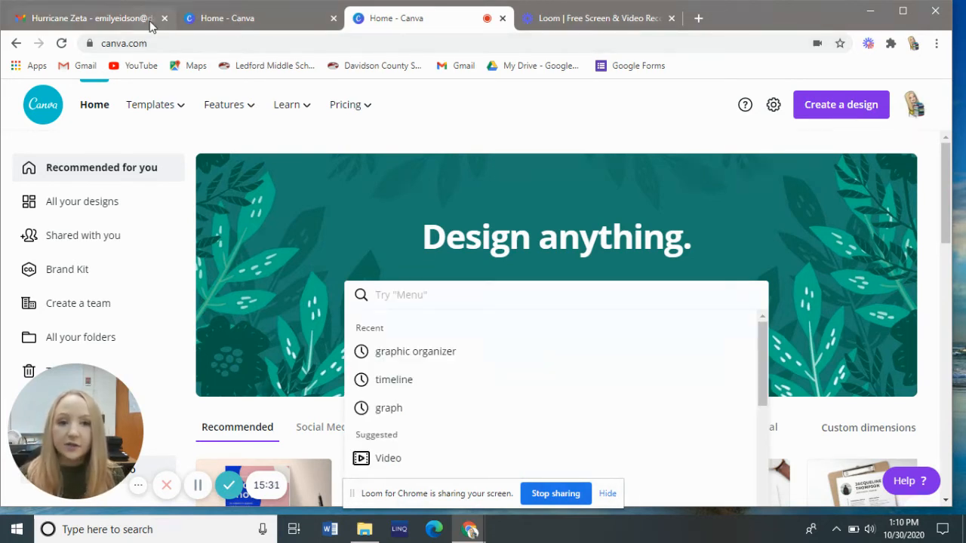
left_click(434, 149)
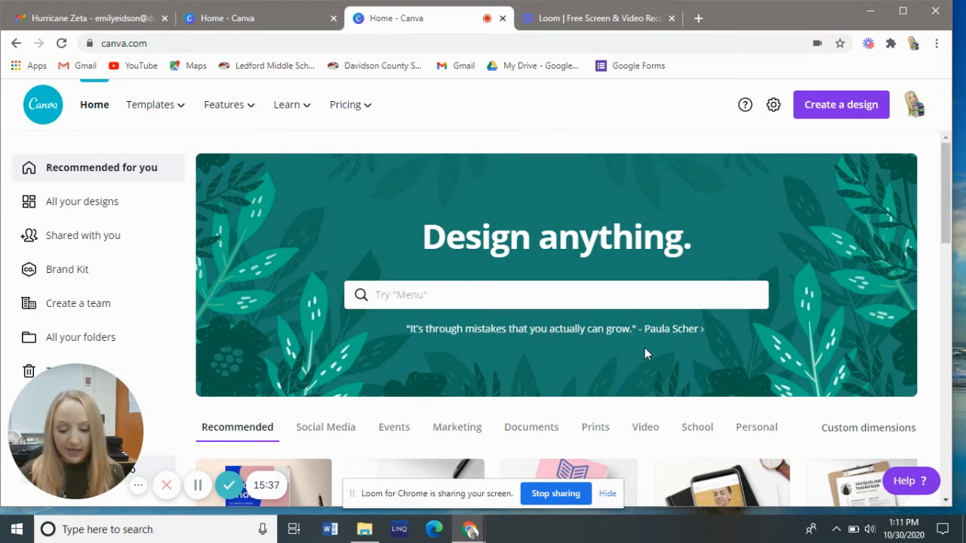
Search the templates for "wanted poster" from the home page
left_click(543, 294)
type("watned")
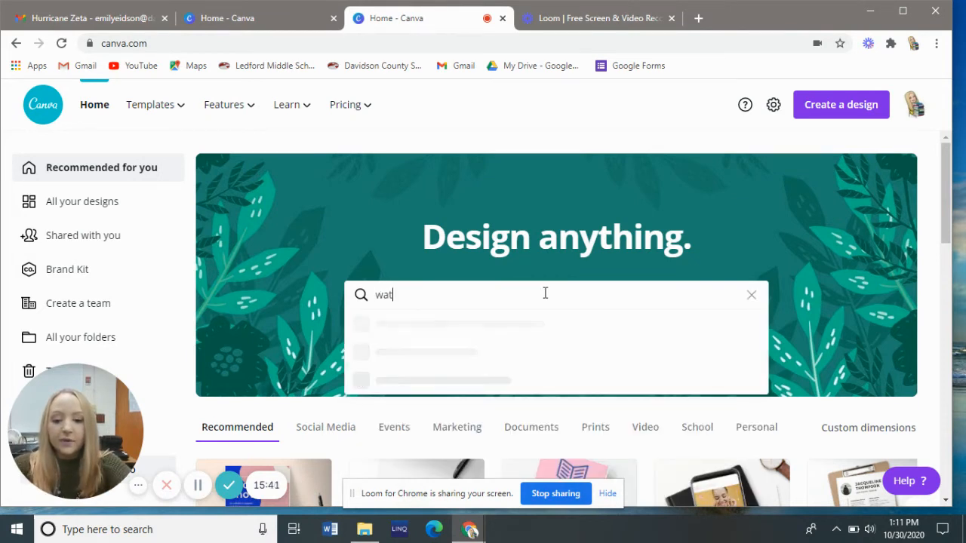
key("BackSpace")
key("BackSpace")
key("BackSpace")
type("nted")
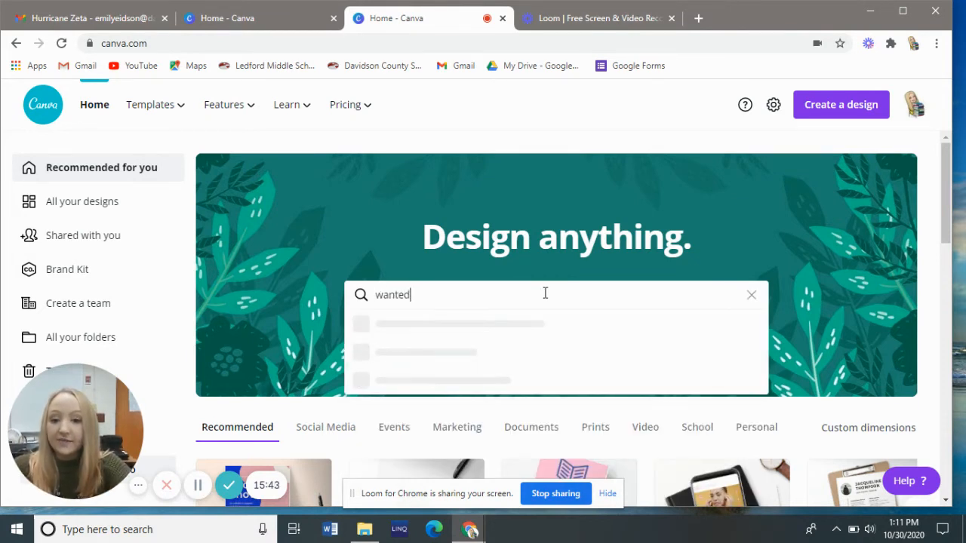
type(" poster")
key("Return")
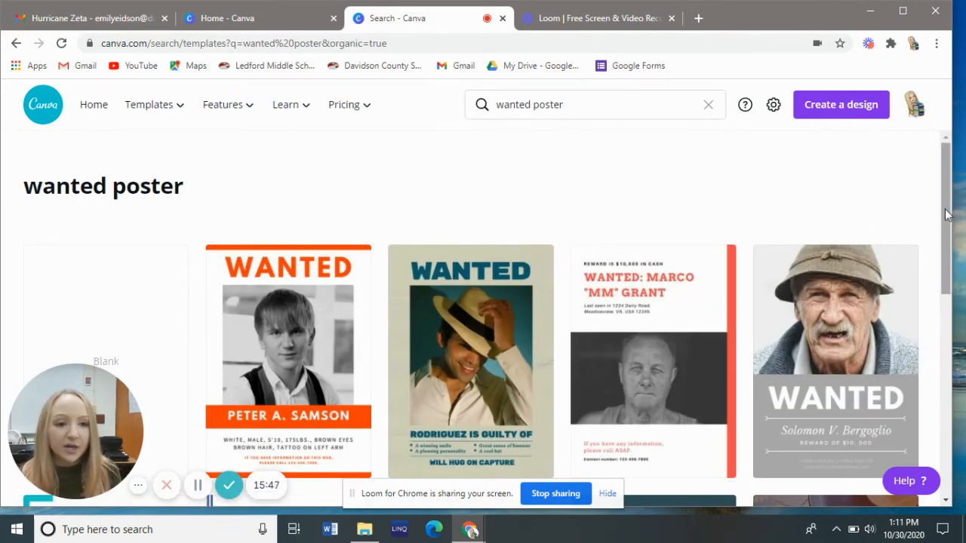
Look over the wanted poster results and open the orange and white WANTED template with the black-and-white portrait
left_click_drag(947, 216, 948, 249)
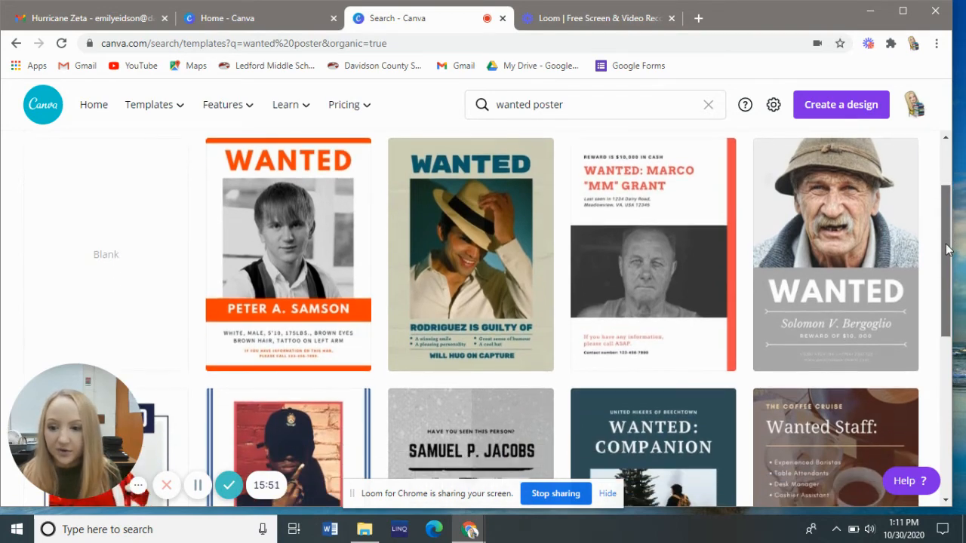
scroll(948, 249, "up", 1)
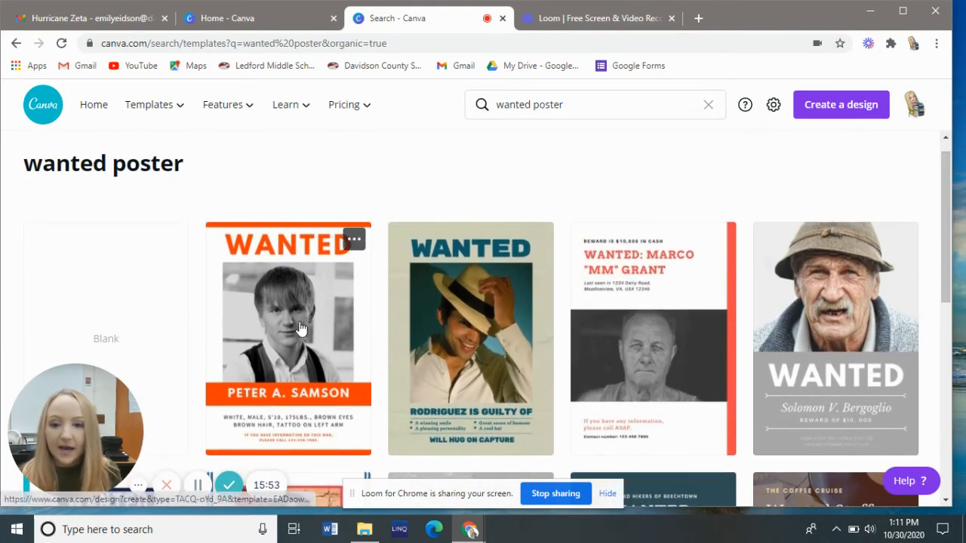
left_click(300, 326)
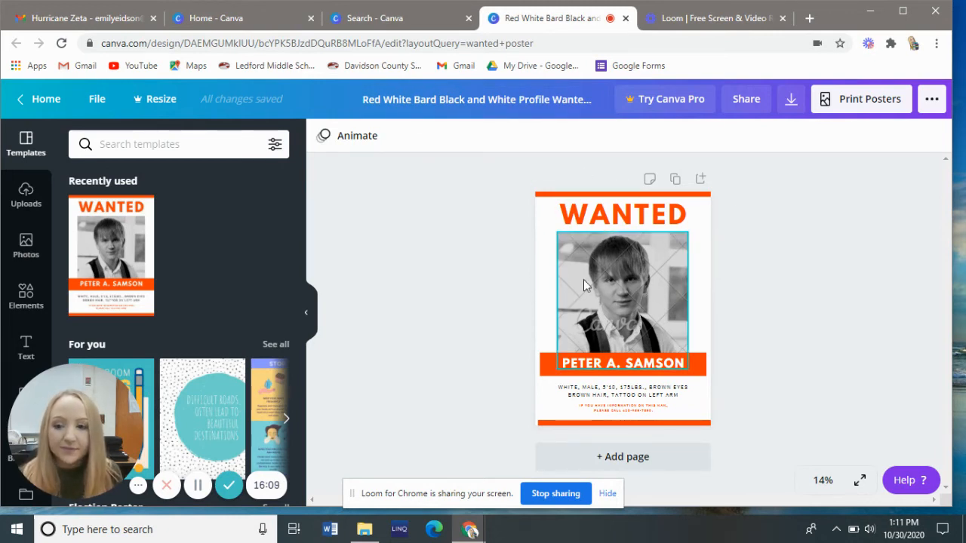
Leave the wanted poster for the home page and look over the recommended design types and own designs
left_click(50, 100)
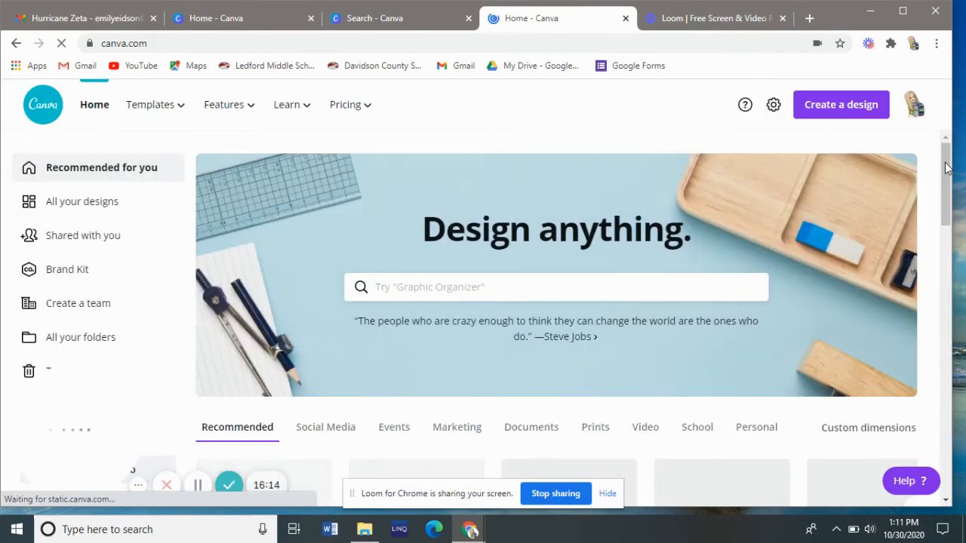
left_click_drag(948, 168, 951, 200)
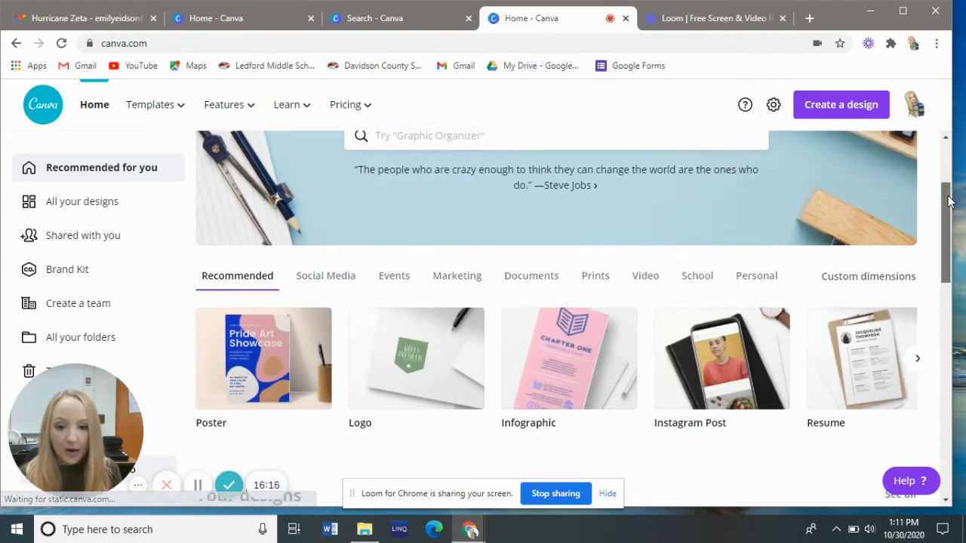
scroll(949, 201, "down", 1)
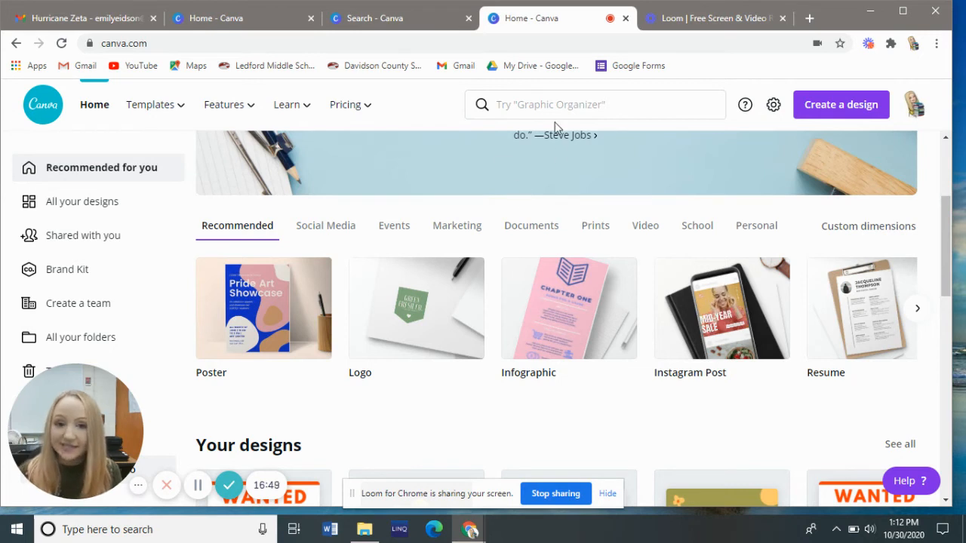
Search the templates for "presentations" and open the green and yellow Science Lesson presentation
left_click(561, 104)
type("esentations")
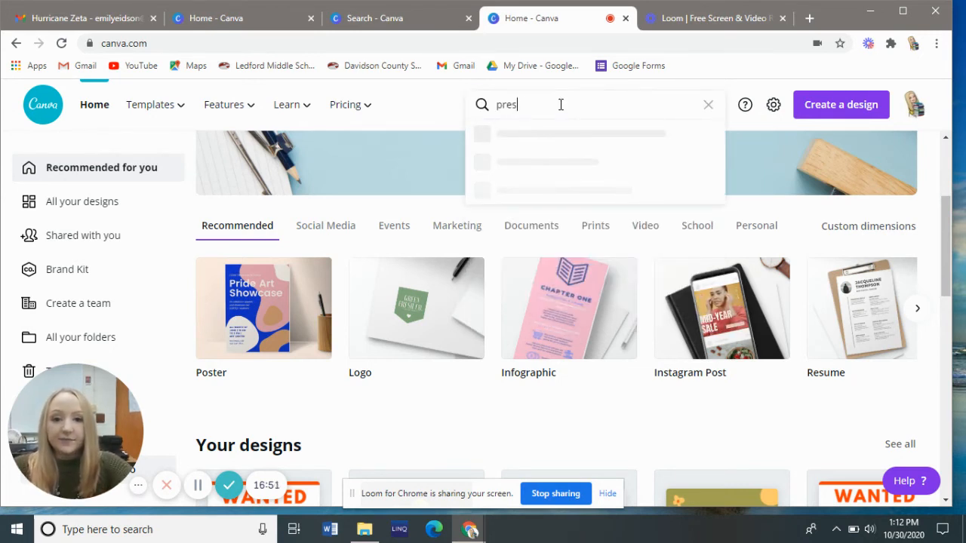
key("Return")
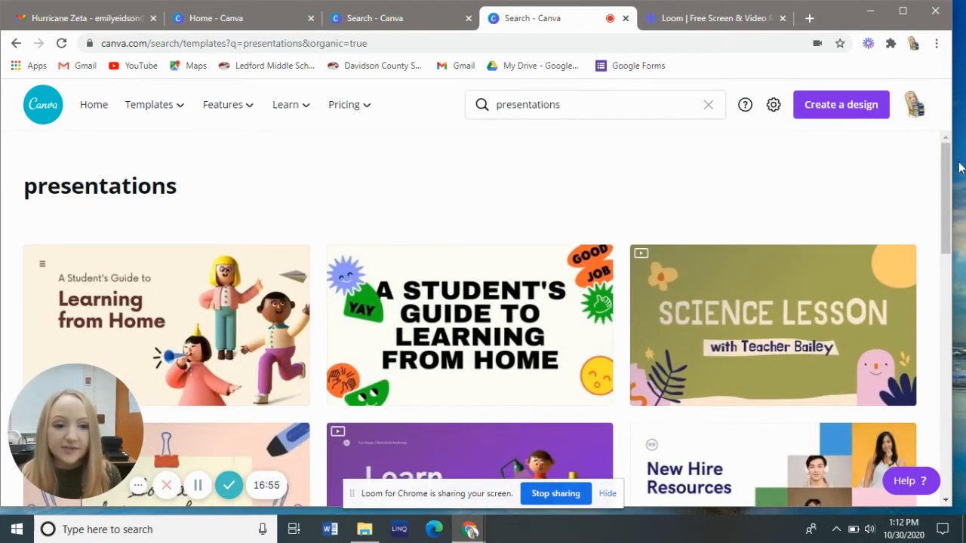
scroll(947, 160, "down", 1)
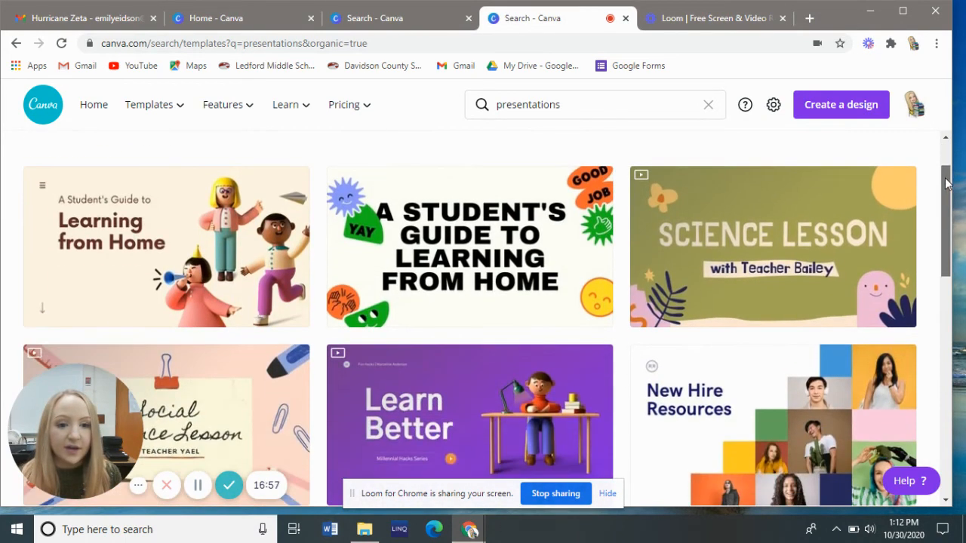
left_click(814, 200)
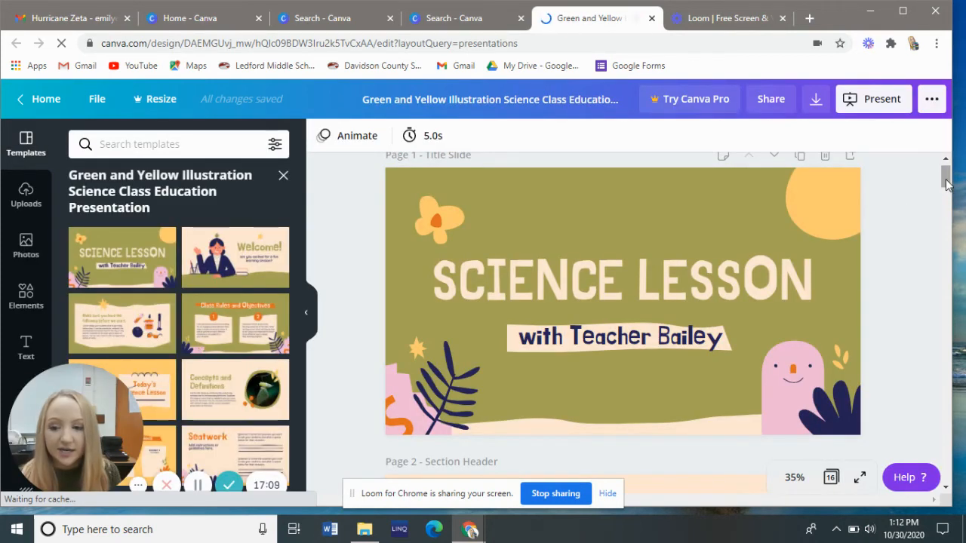
Look through the pages of the Science Lesson presentation and return to the home page
left_click_drag(948, 185, 933, 344)
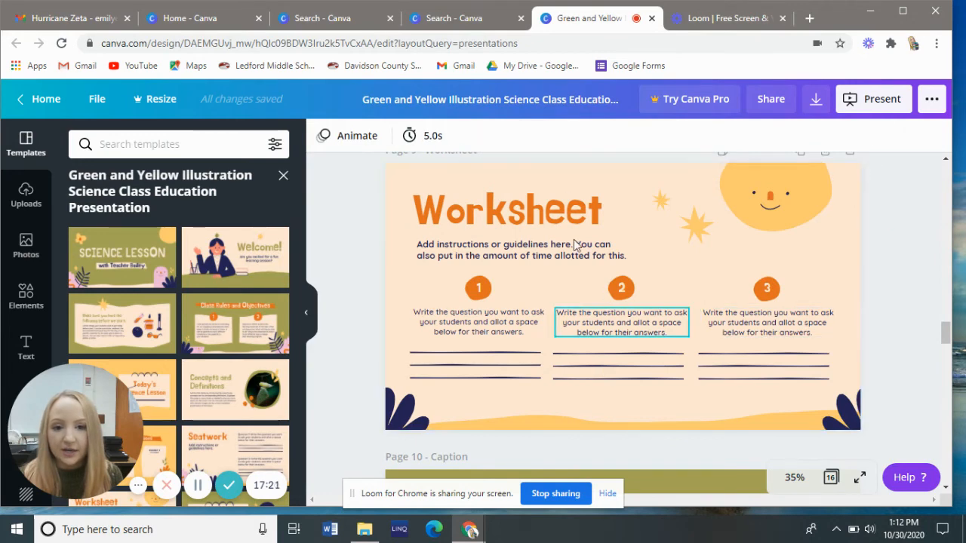
left_click_drag(945, 328, 950, 172)
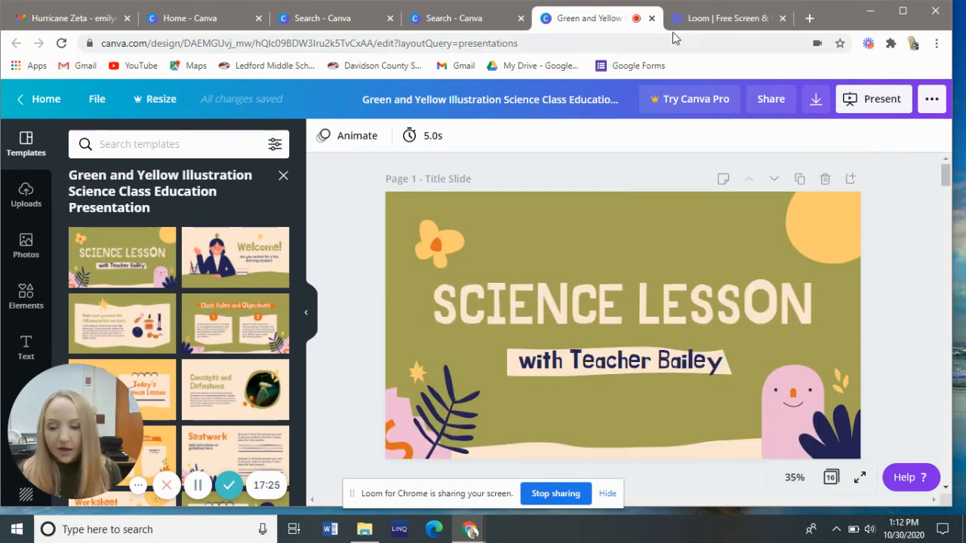
left_click(34, 98)
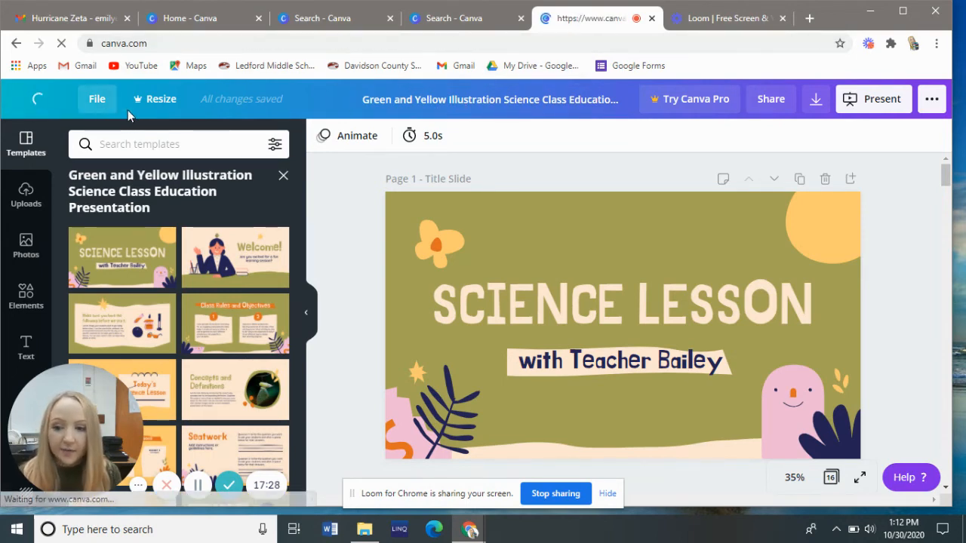
mouse_move(360, 101)
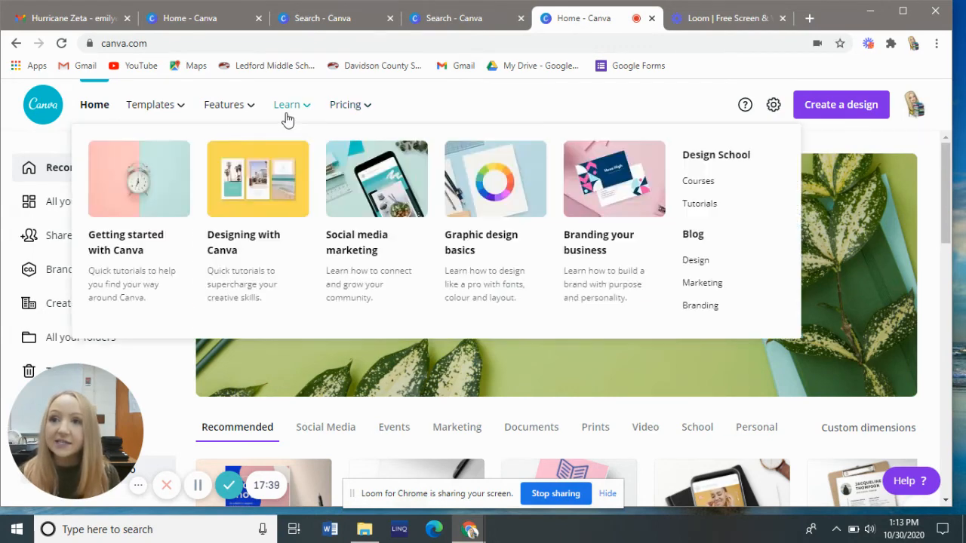
mouse_move(355, 122)
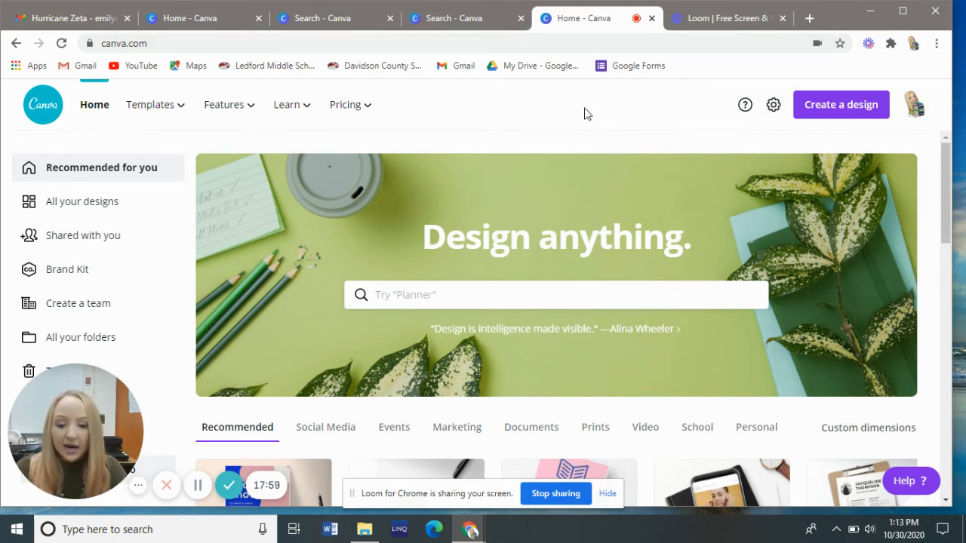
Search the templates for "brochure" from the home page
type("bro")
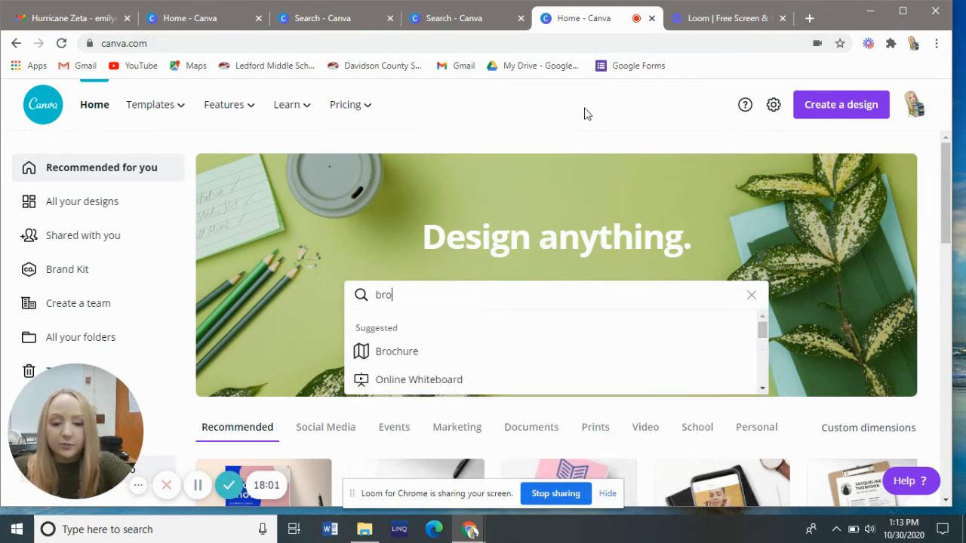
type("chuse")
key("Return")
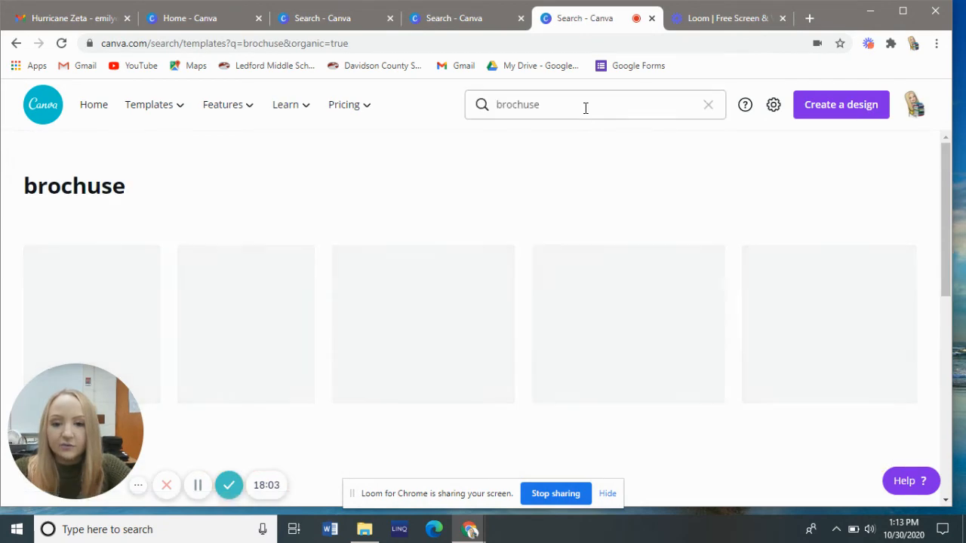
left_click(560, 108)
key("BackSpace")
key("BackSpace")
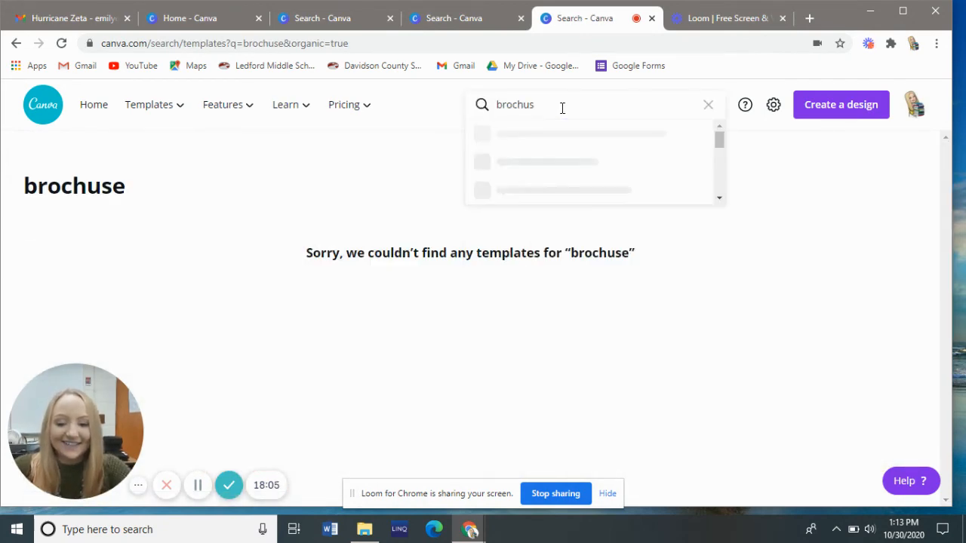
type("re")
key("Return")
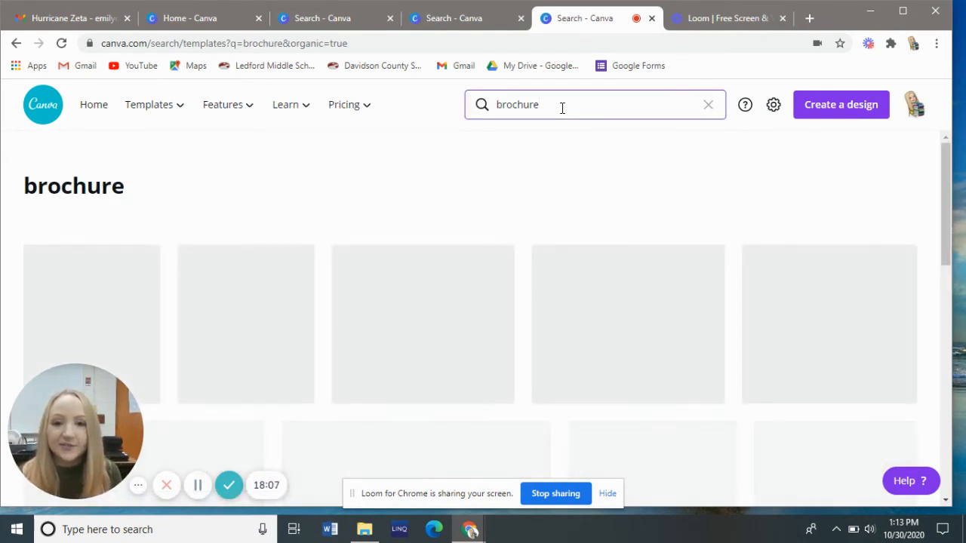
Look over the brochure template results and go back to the home page
scroll(619, 291, "down", 1)
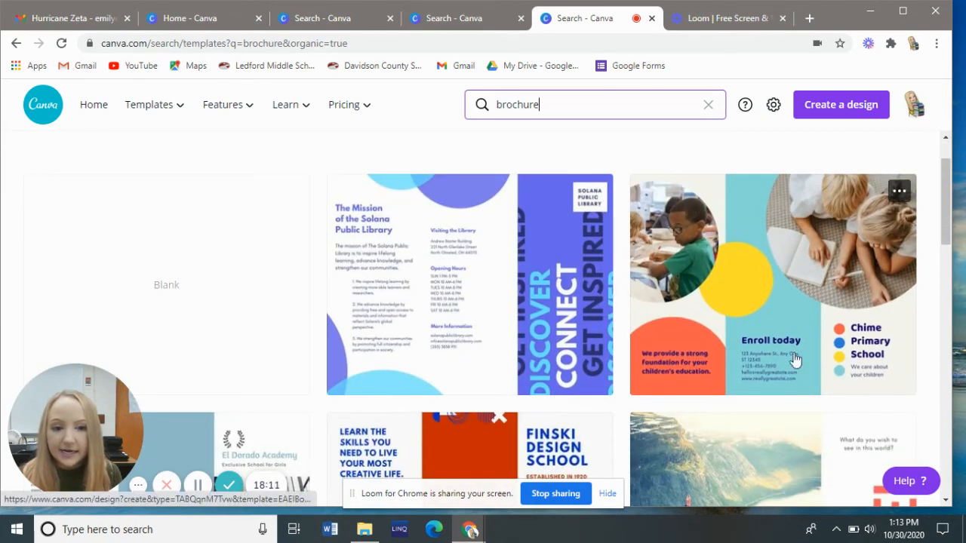
scroll(625, 371, "down", 1)
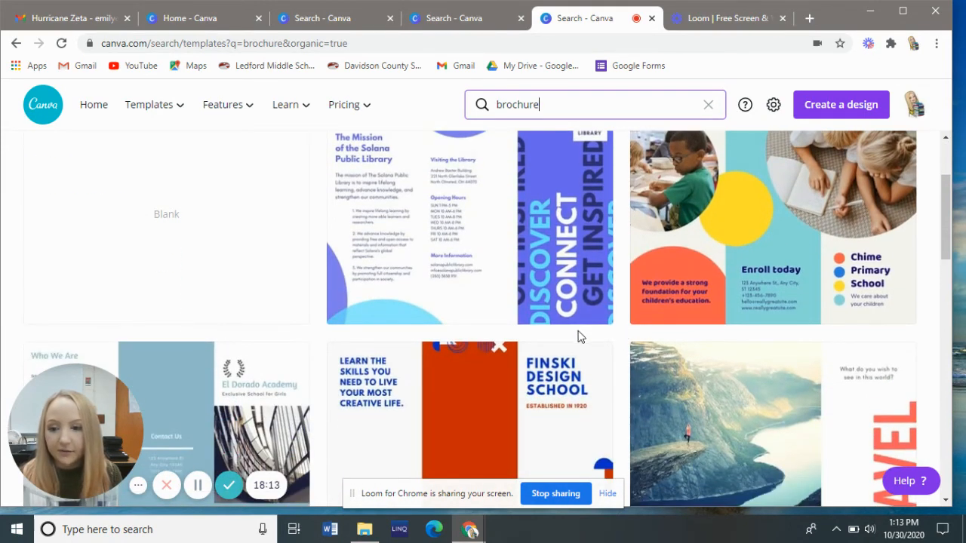
left_click(535, 104)
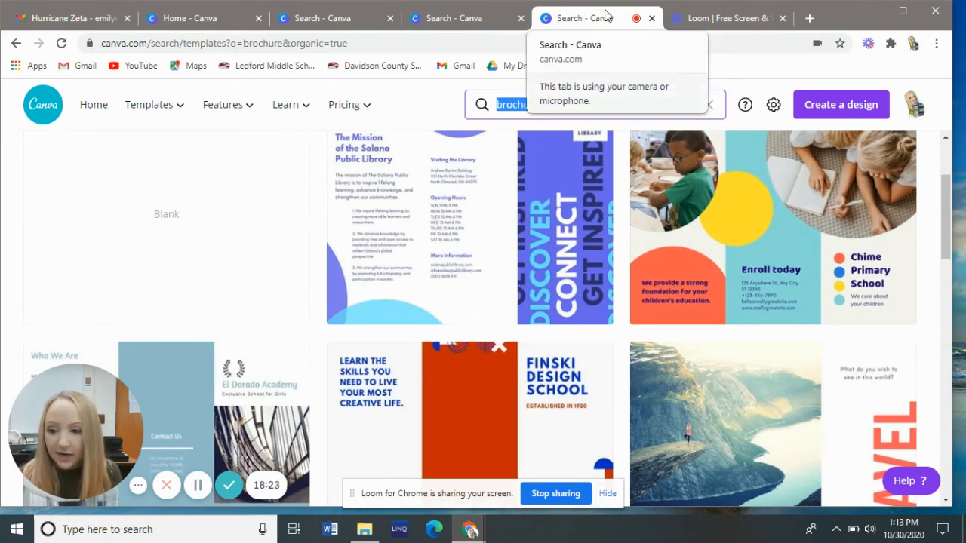
left_click(95, 105)
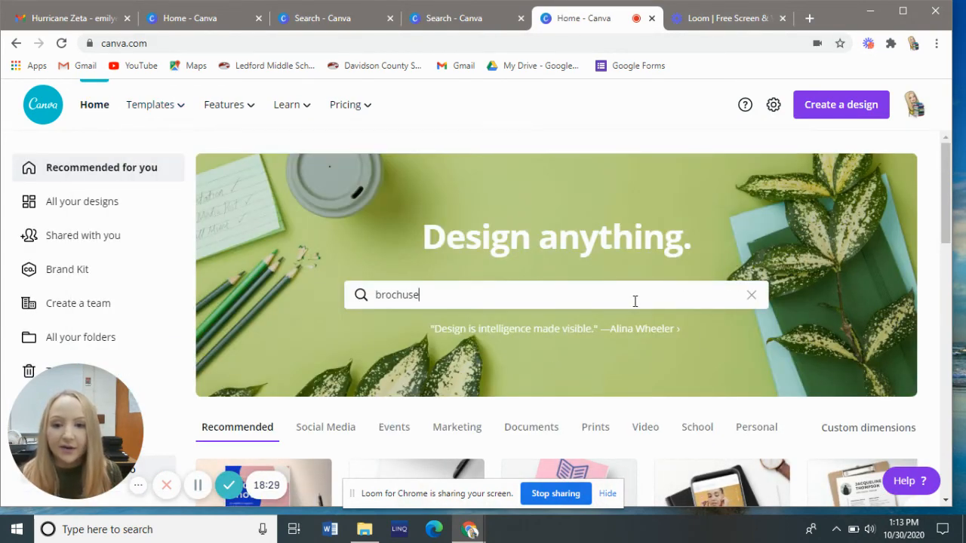
Replace the leftover search term with "timeline" and open the blue Memphis Design timeline presentation from the results
double_click(389, 296)
key("BackSpace")
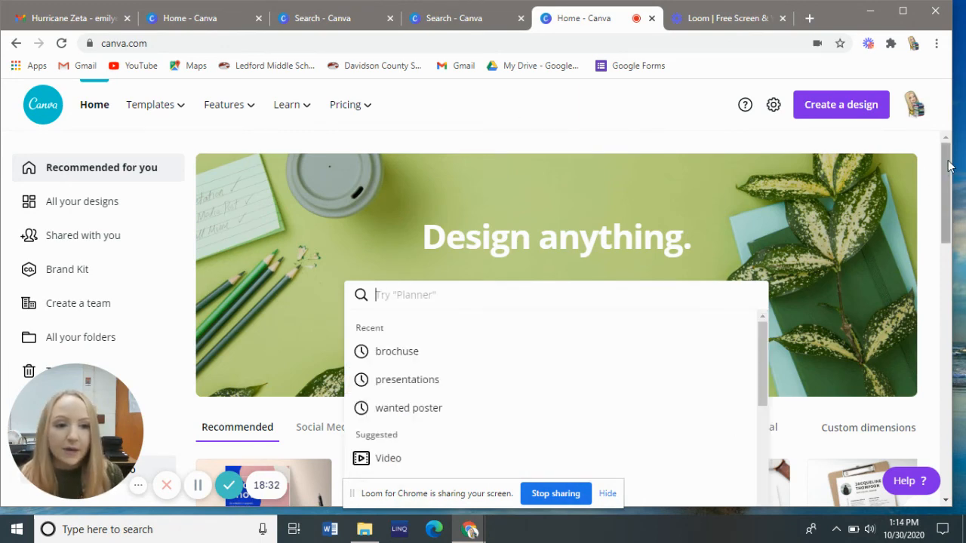
left_click_drag(949, 168, 936, 212)
scroll(936, 212, "up", 3)
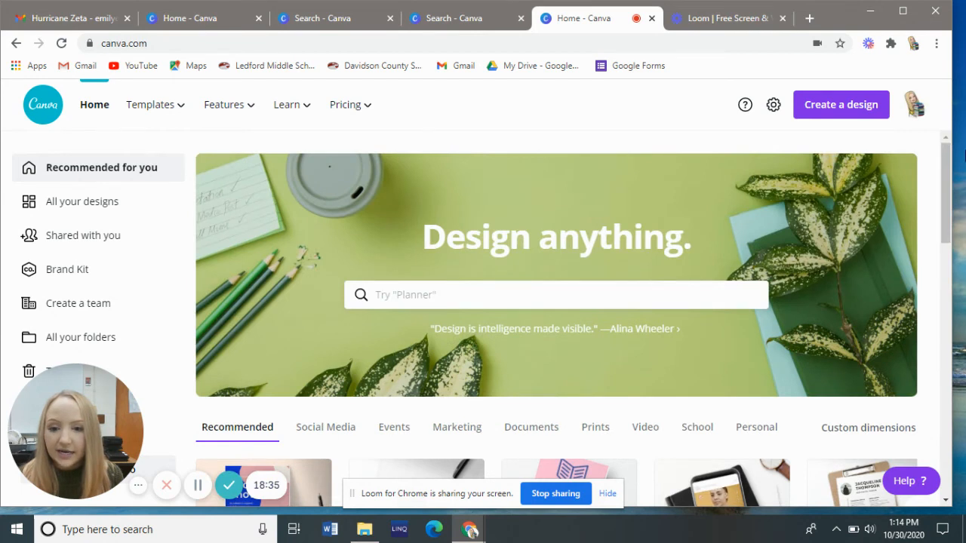
left_click(609, 298)
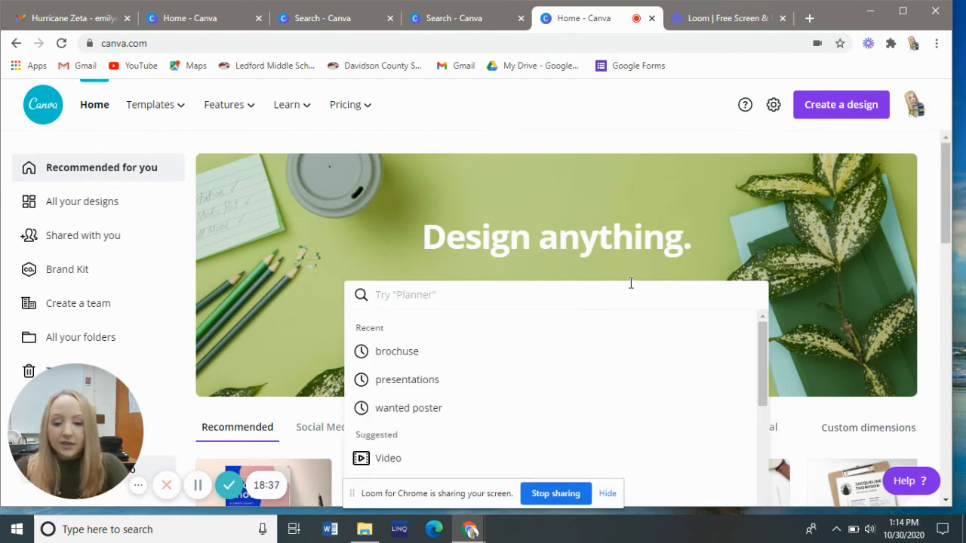
type("timeline")
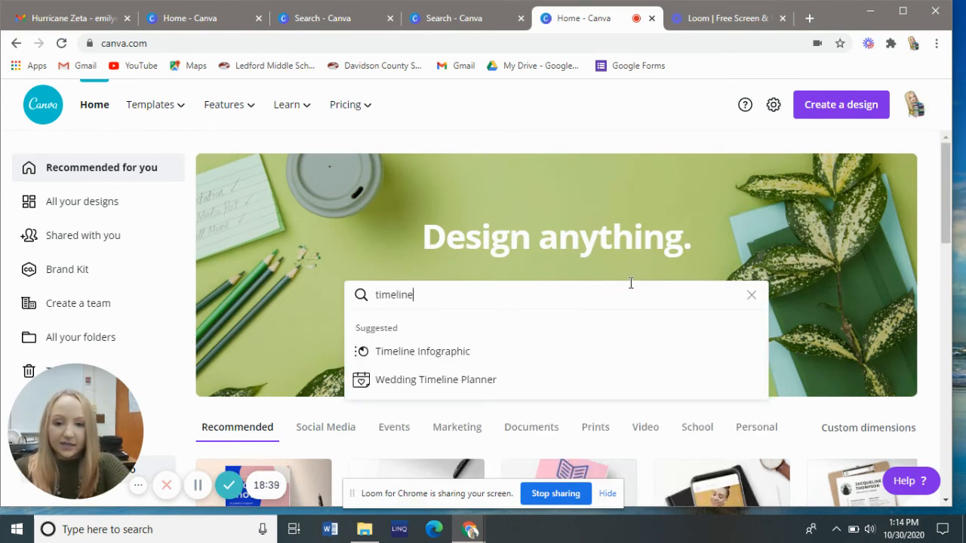
key("Return")
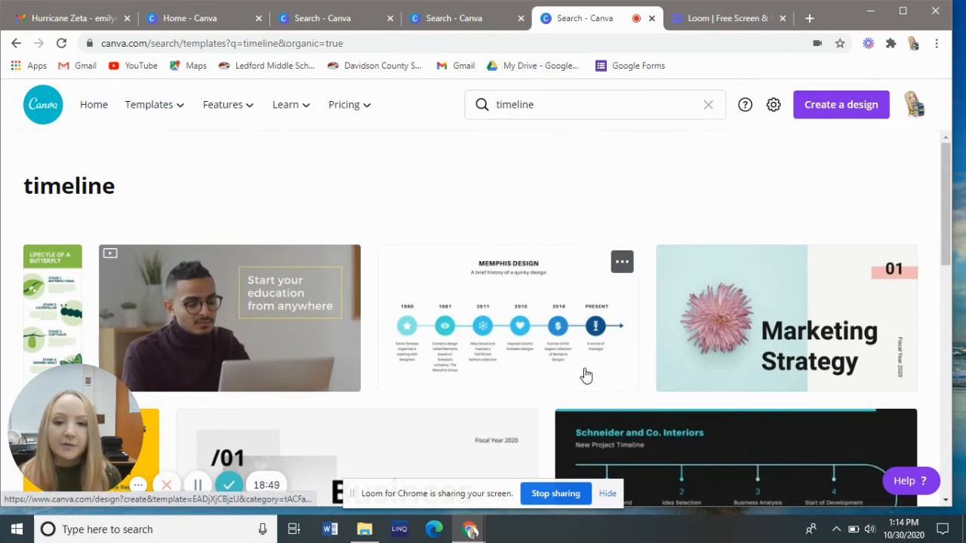
left_click(569, 283)
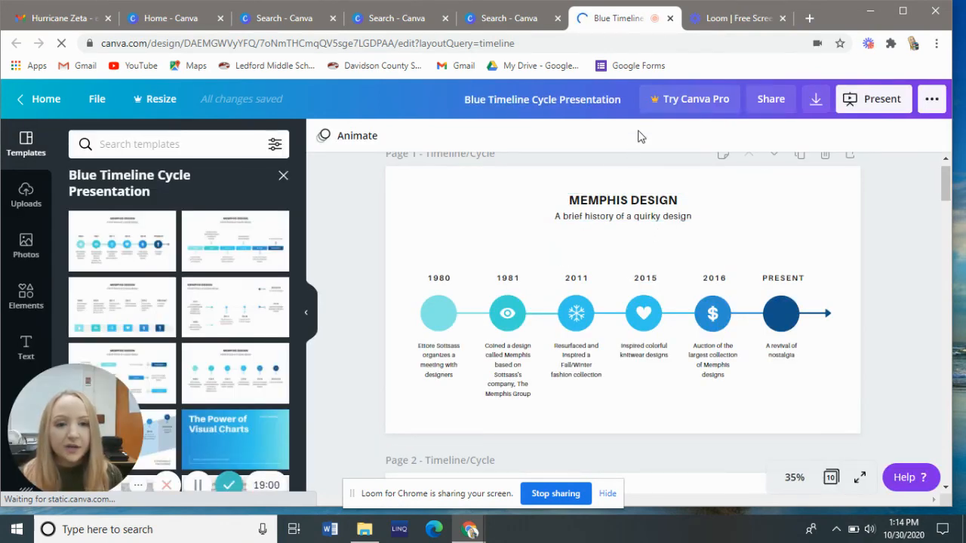
Set the timeline presentation's share link to view only and close the sharing options
left_click(771, 107)
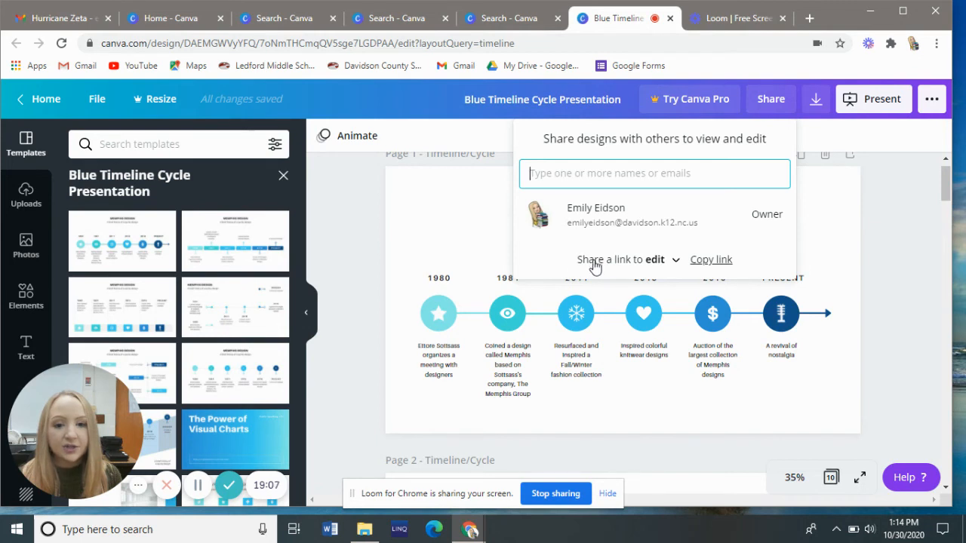
left_click(660, 261)
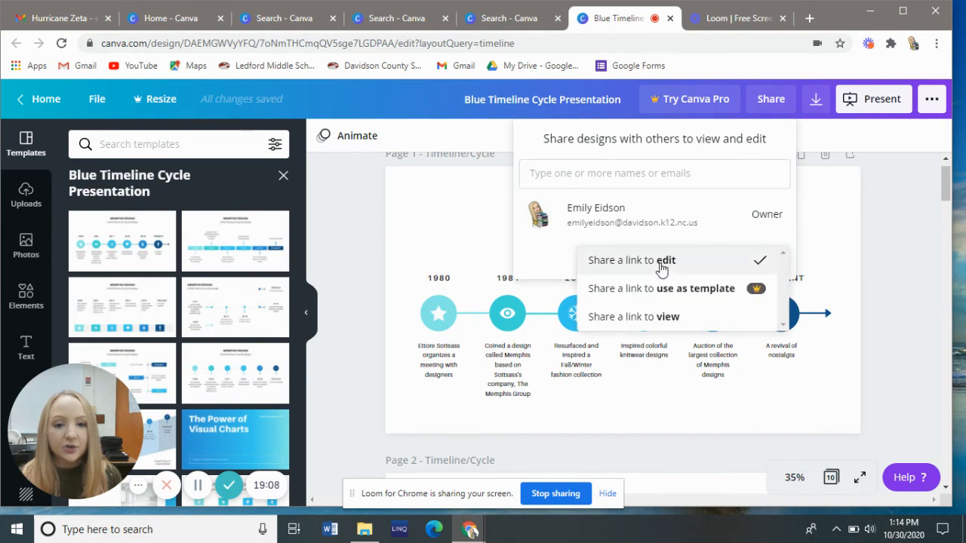
left_click(655, 317)
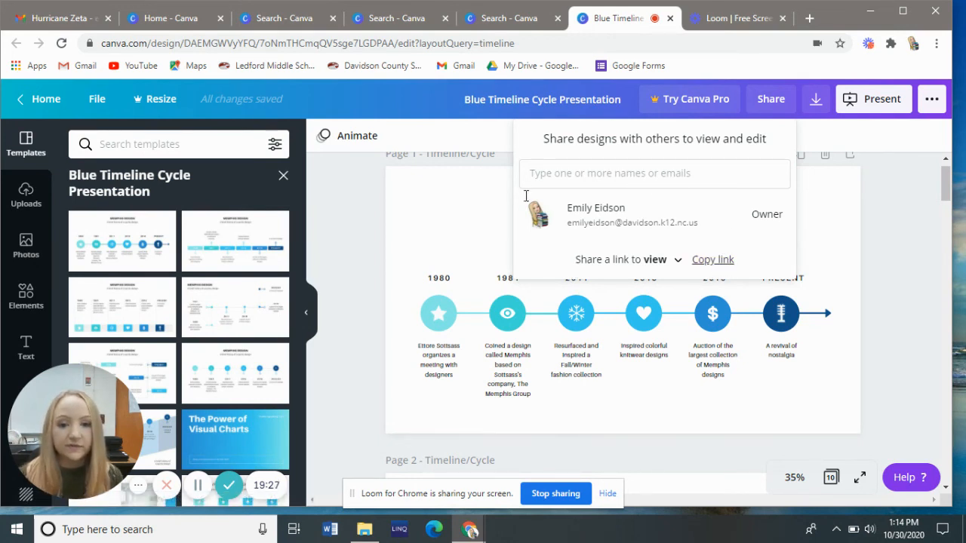
left_click(408, 214)
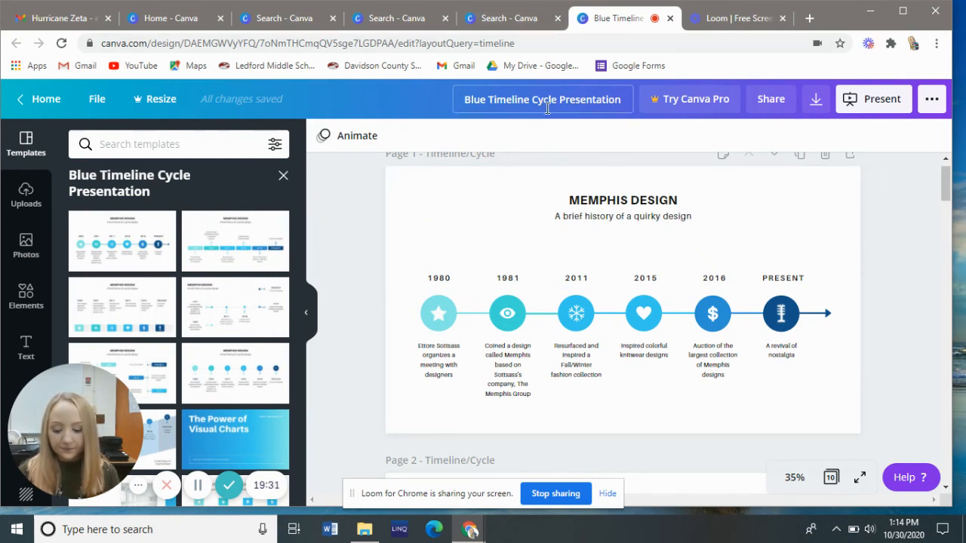
Leave the timeline presentation for the home page
left_click(39, 99)
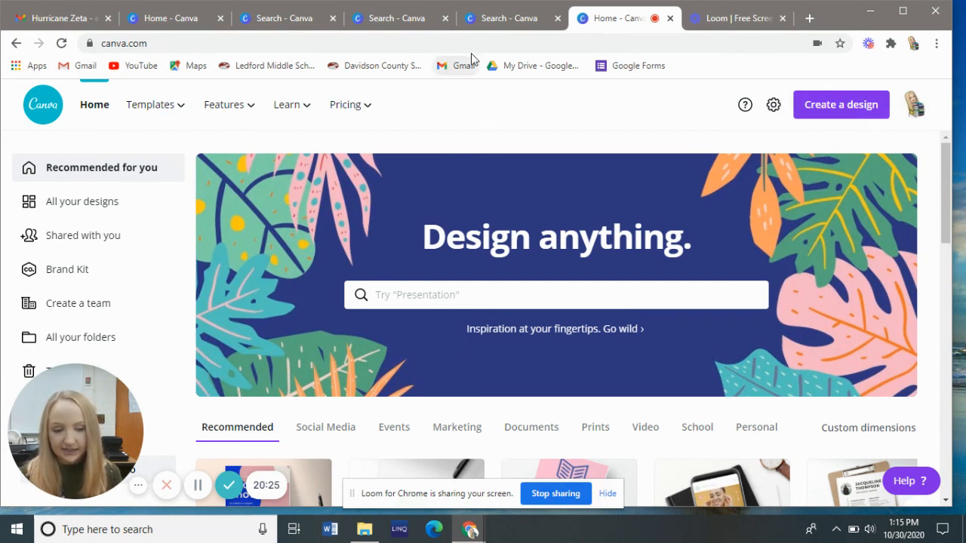
left_click(197, 485)
left_click(198, 485)
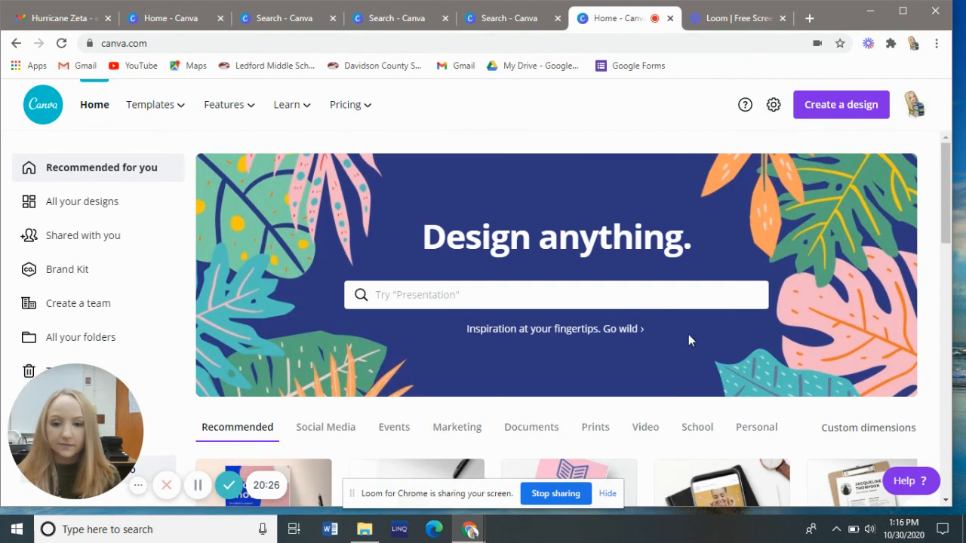